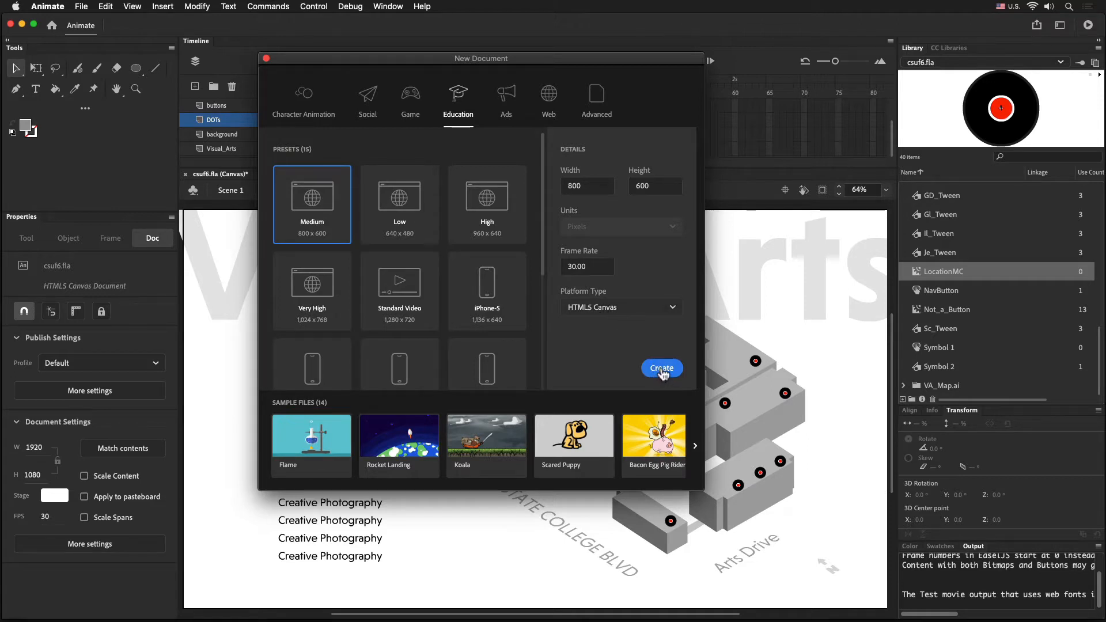
# Step: Create an 800 × 600 HTML5 Canvas document at 30 fps and paste the copied LocationMC movie clip onto its stage
pyautogui.click(663, 371)
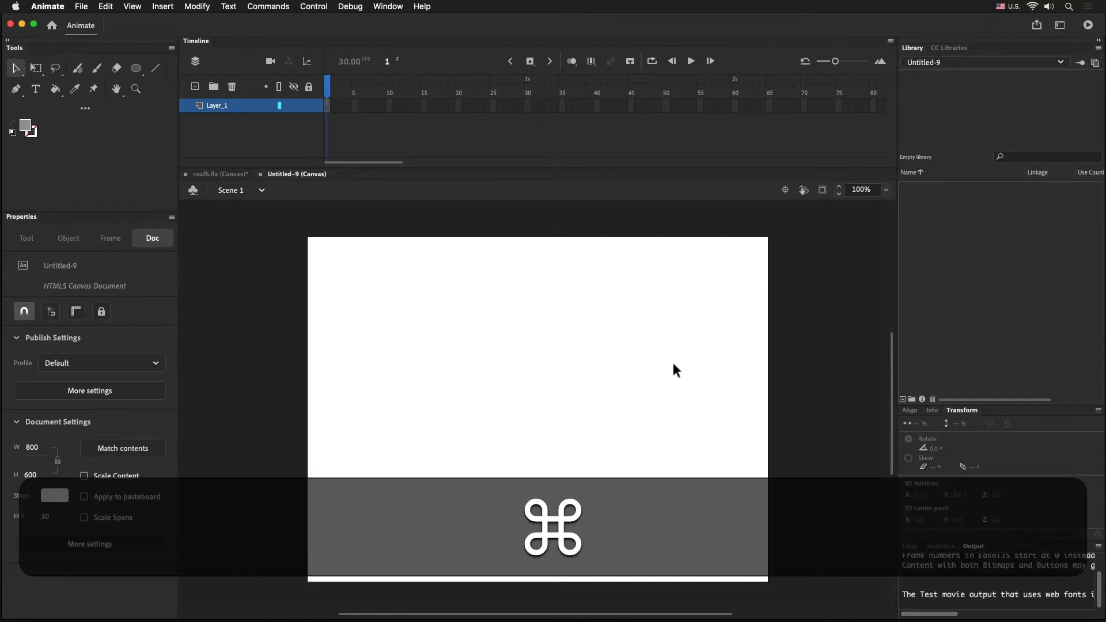
pyautogui.press('super+v')
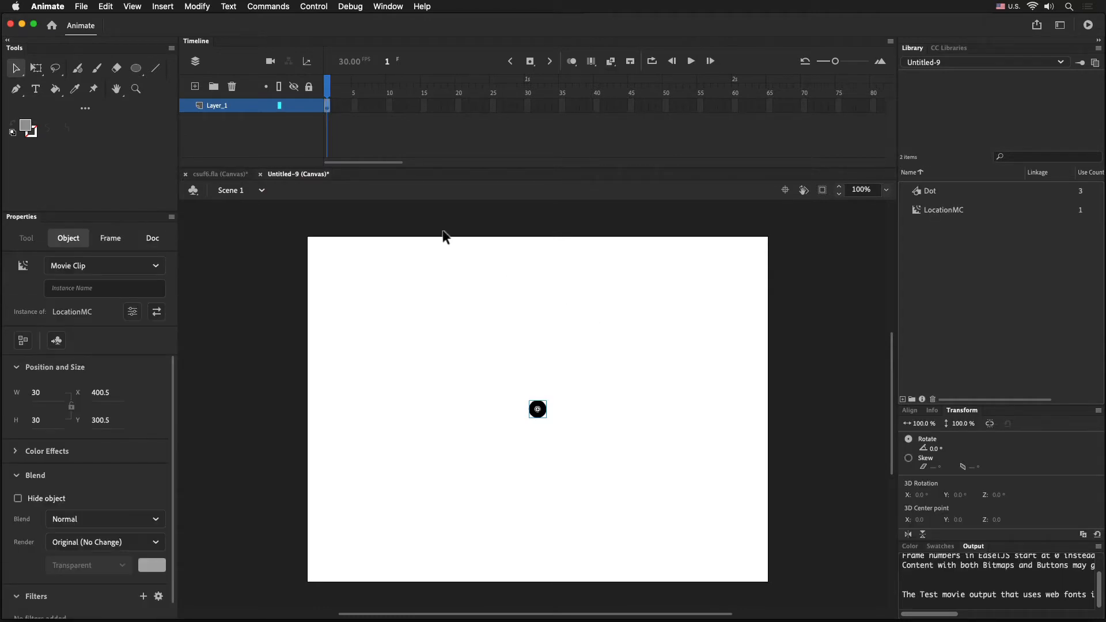
# Step: In csuf6.fla, draw a strokeless #999999 oval about 40 × 20 px on the key_line layer, over the leftmost building's roof
pyautogui.click(226, 174)
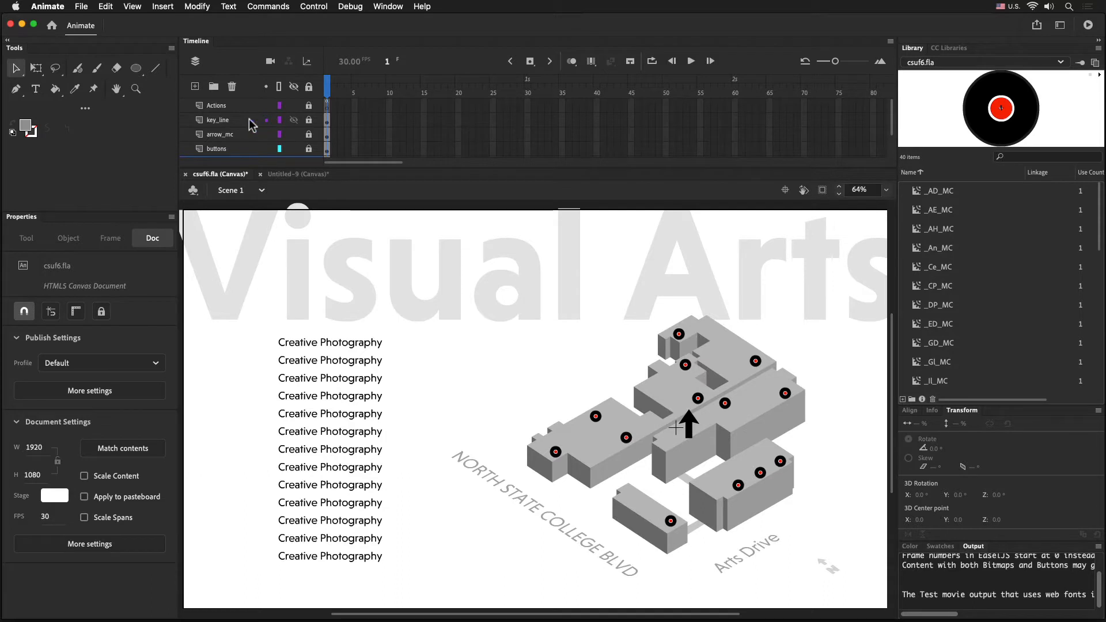
pyautogui.click(326, 121)
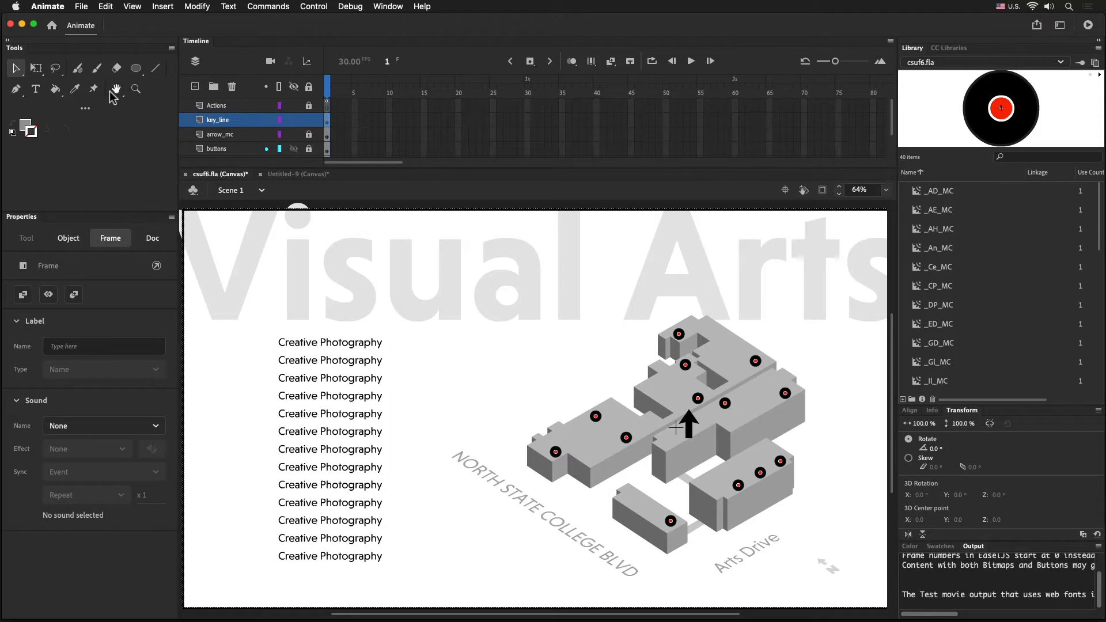
pyautogui.press('space')
pyautogui.press('super+space')
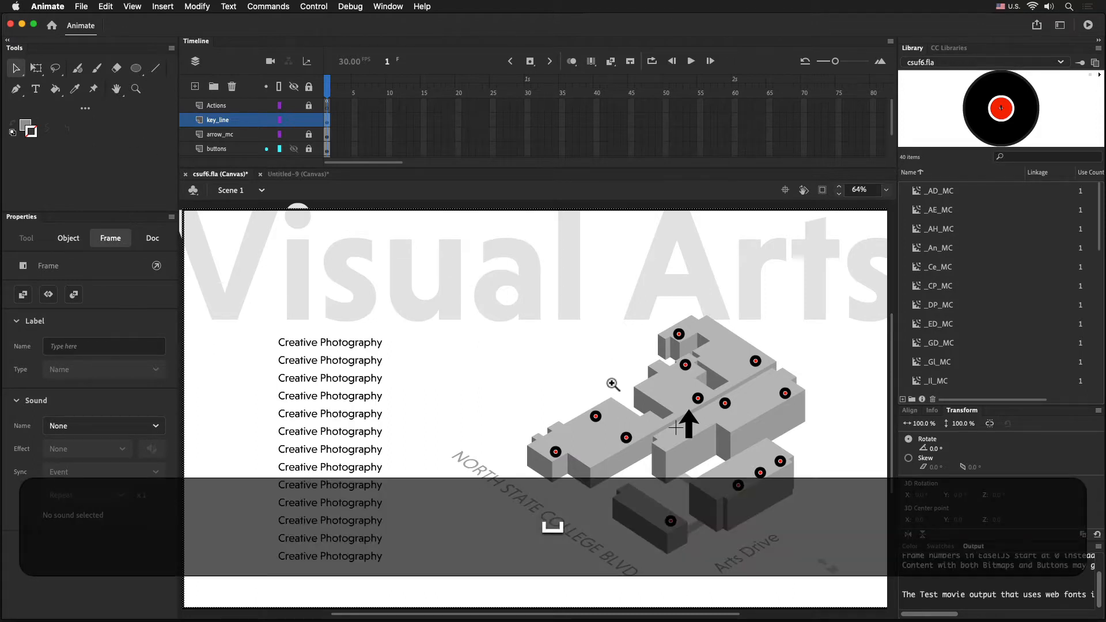
pyautogui.moveTo(550, 375); pyautogui.dragTo(710, 507)
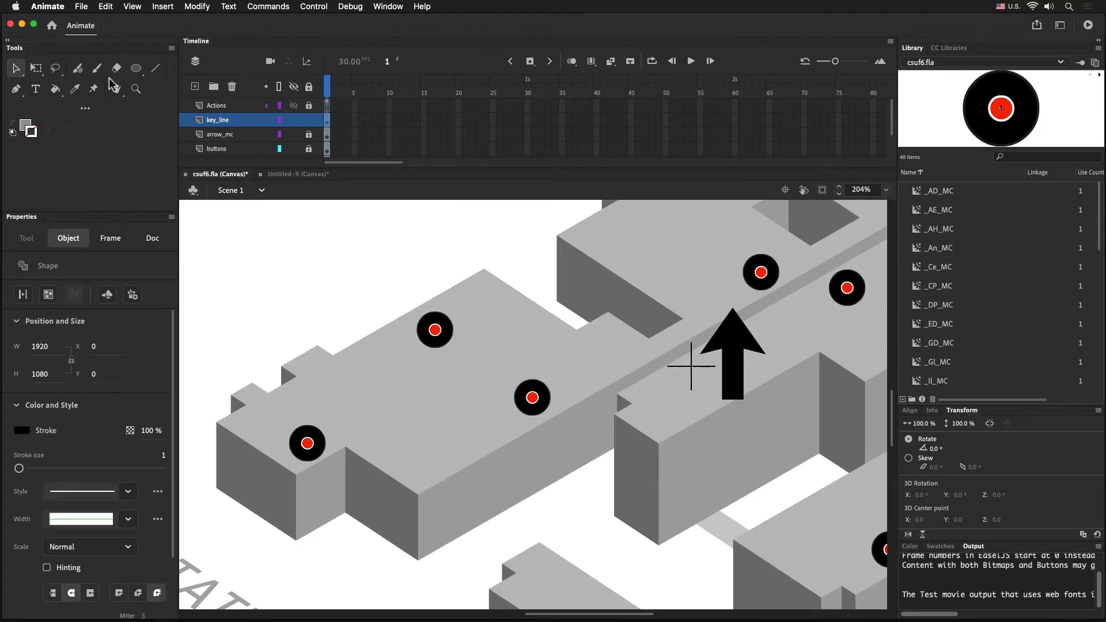
pyautogui.click(136, 69)
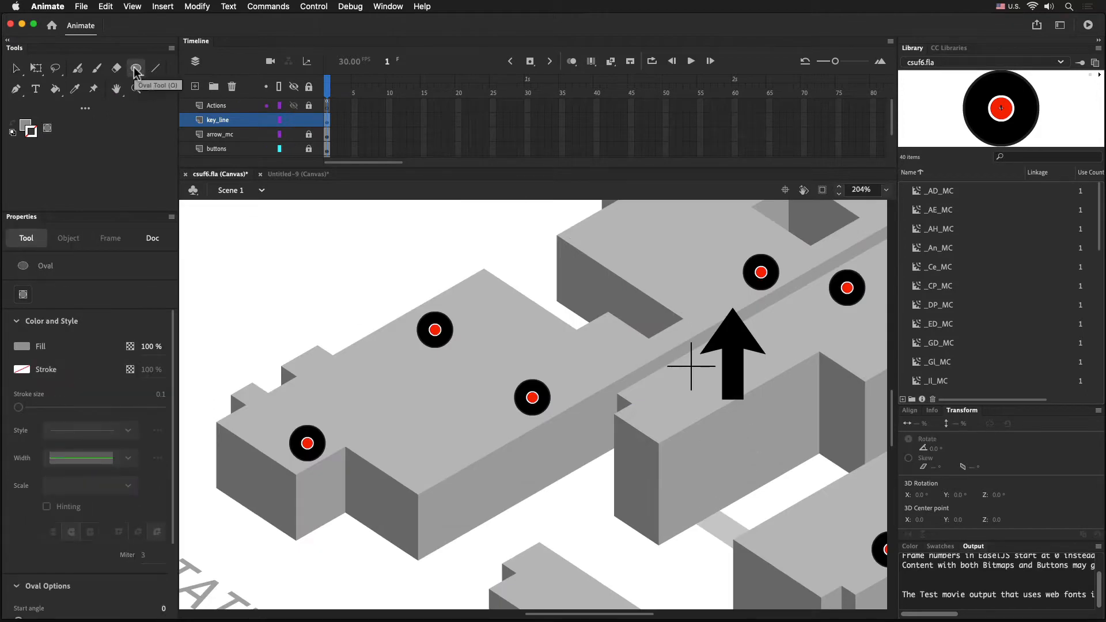
pyautogui.click(24, 124)
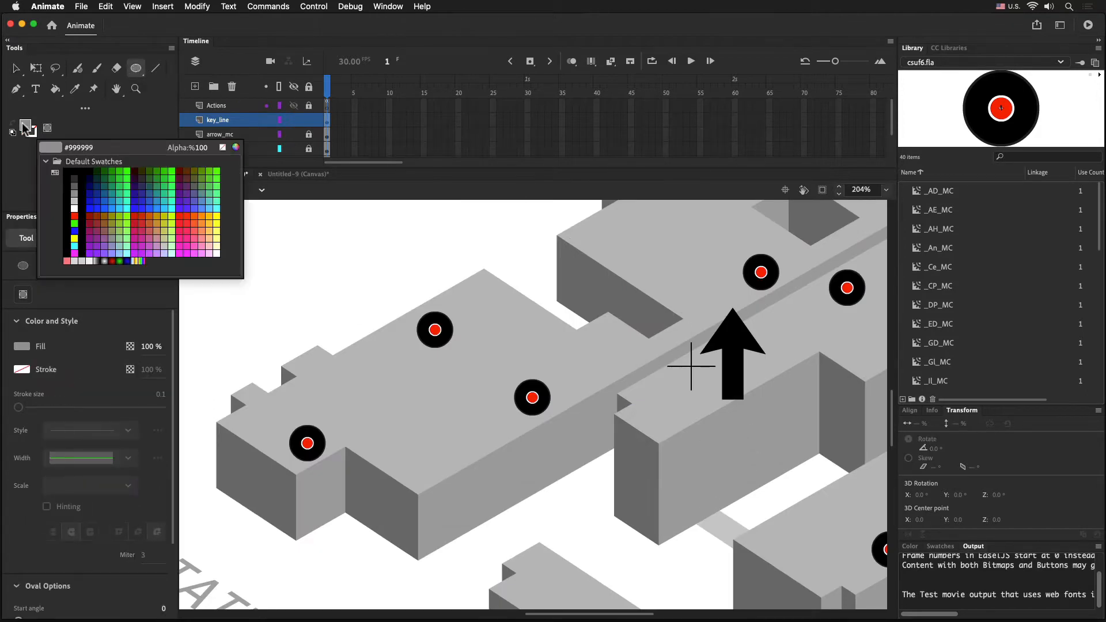
pyautogui.click(79, 194)
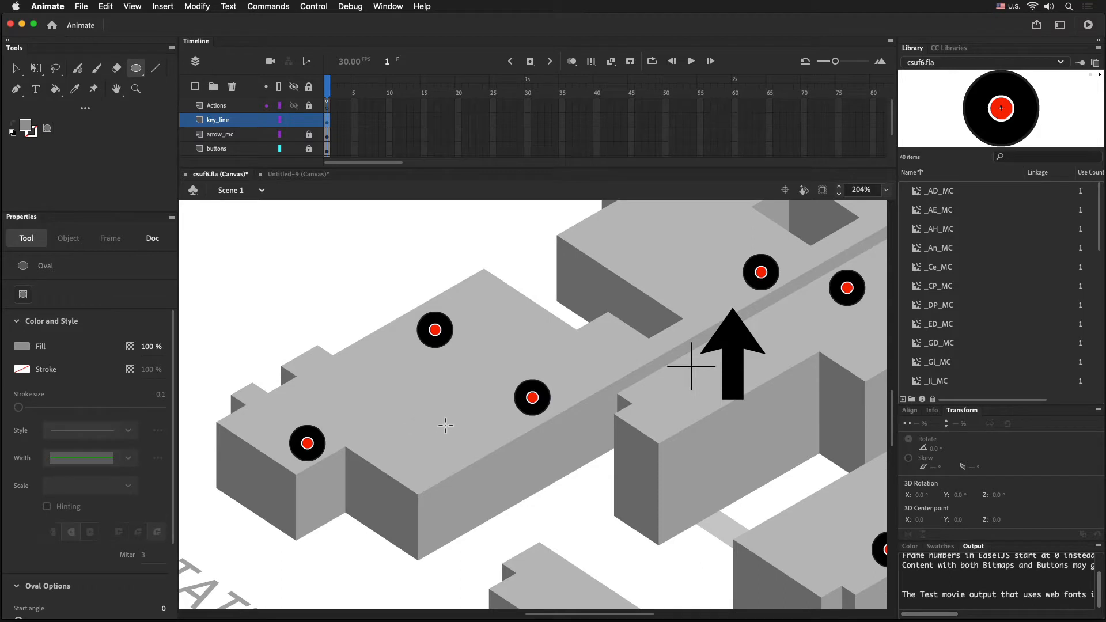
pyautogui.moveTo(414, 413); pyautogui.dragTo(474, 425)
pyautogui.moveTo(474, 424)
pyautogui.mouseDown()
pyautogui.moveTo(480, 440)
pyautogui.moveTo(463, 458)
pyautogui.moveTo(465, 437)
pyautogui.mouseUp()
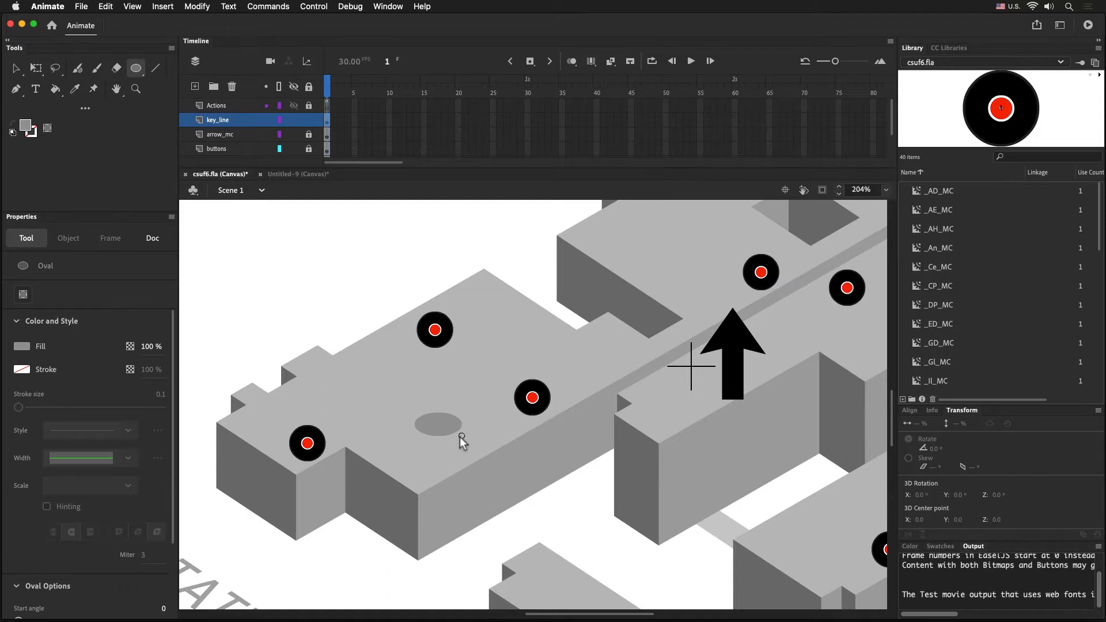
pyautogui.moveTo(461, 437)
pyautogui.mouseDown()
pyautogui.moveTo(450, 435)
pyautogui.moveTo(462, 436)
pyautogui.mouseUp()
# Step: Test the movie in the browser to check how the oval looks on the roof, and return to csuf6.fla
pyautogui.press('super+Return')
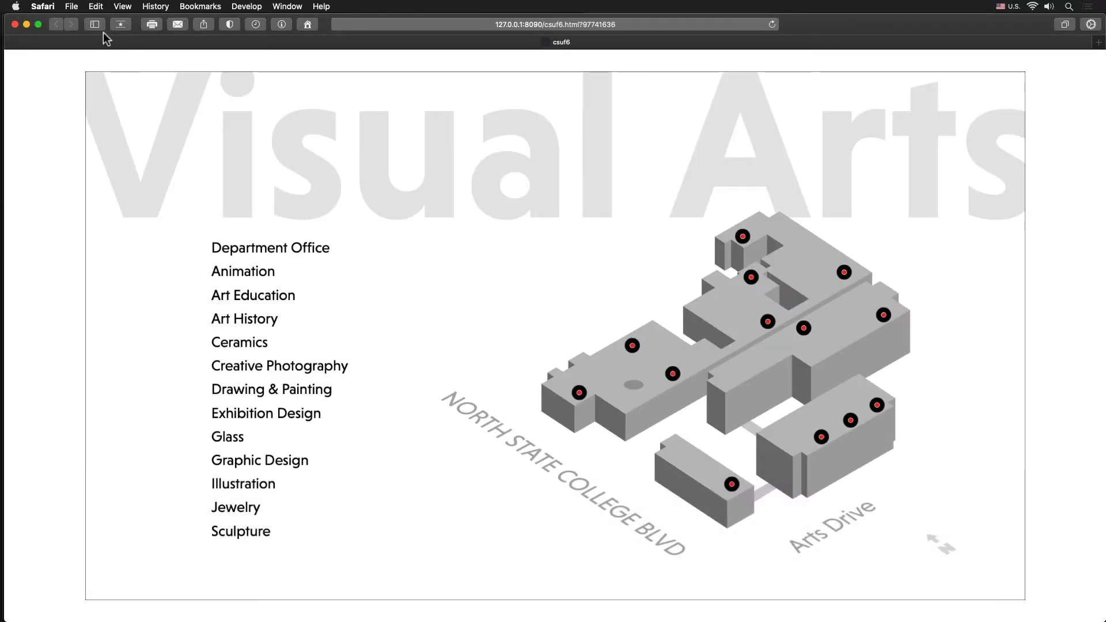
pyautogui.click(14, 24)
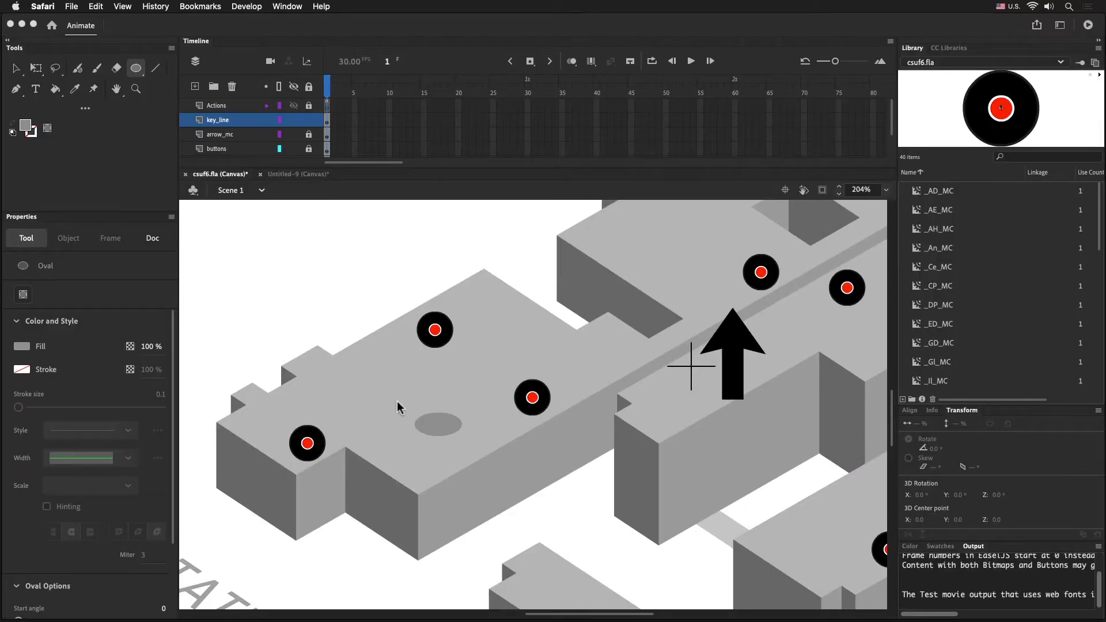
pyautogui.click(439, 429)
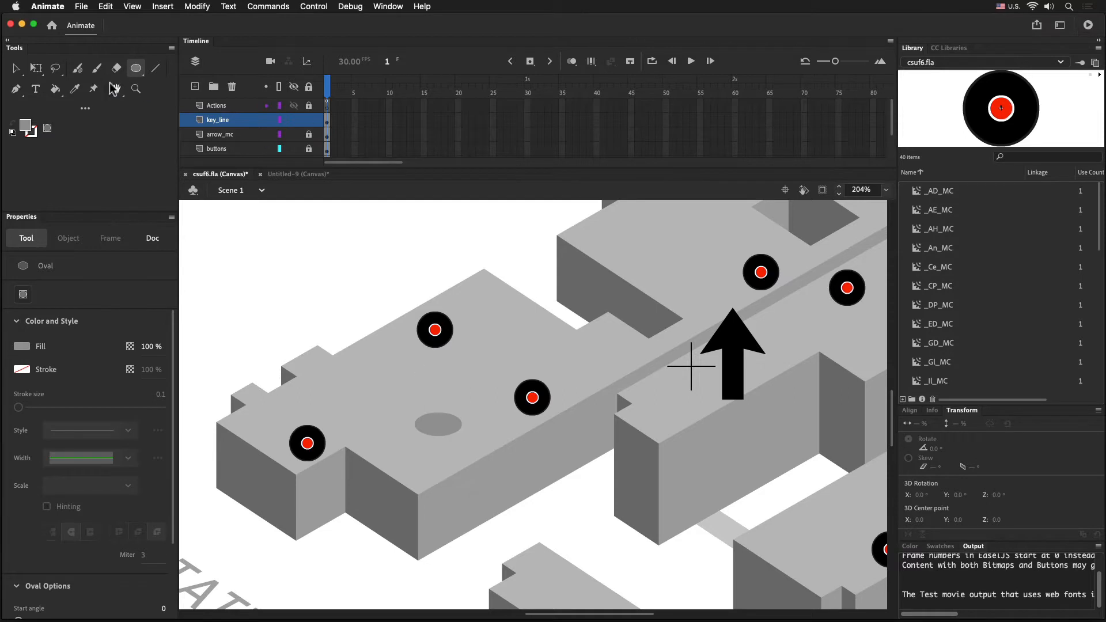
# Step: Scale the oval down around its centre to about 36.4 × 17.7 px with Free Transform and test the movie
pyautogui.click(36, 68)
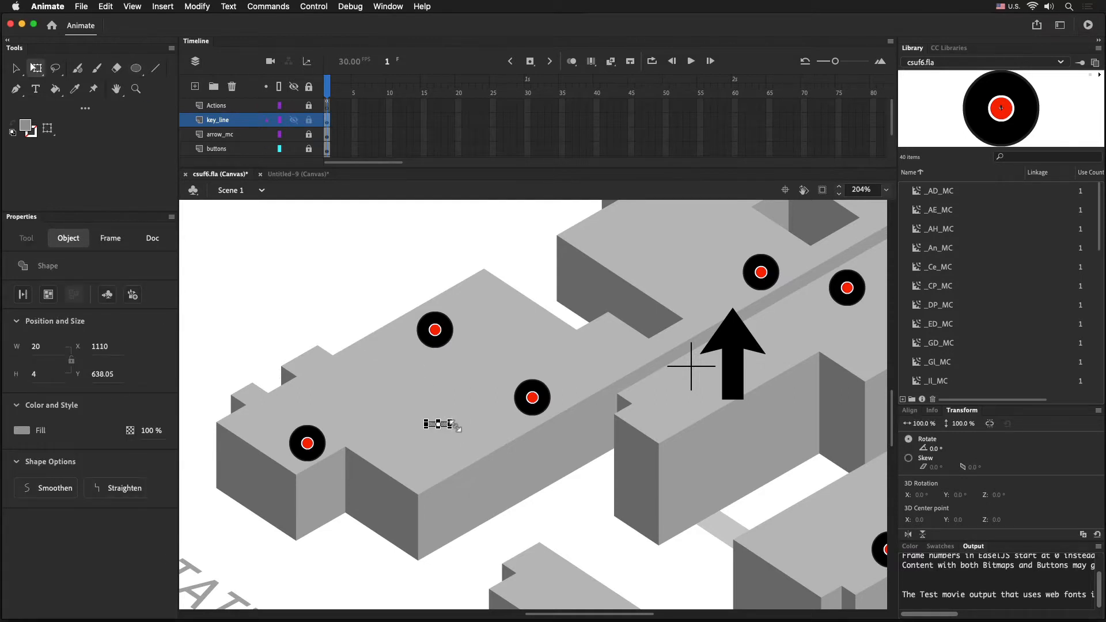
pyautogui.press('super+space')
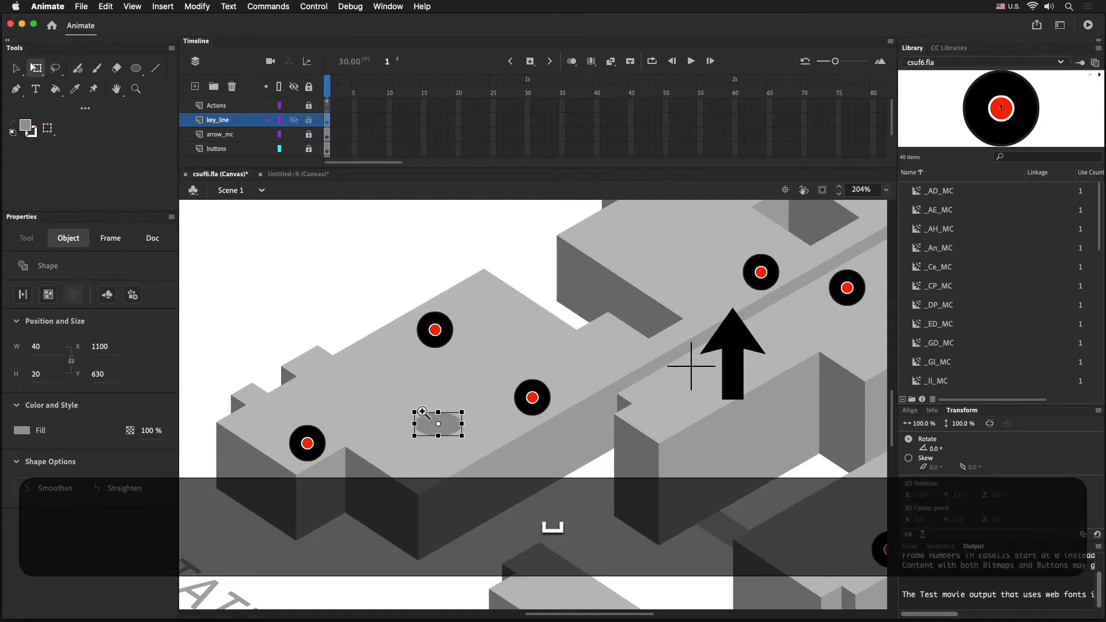
pyautogui.moveTo(403, 402); pyautogui.dragTo(504, 468)
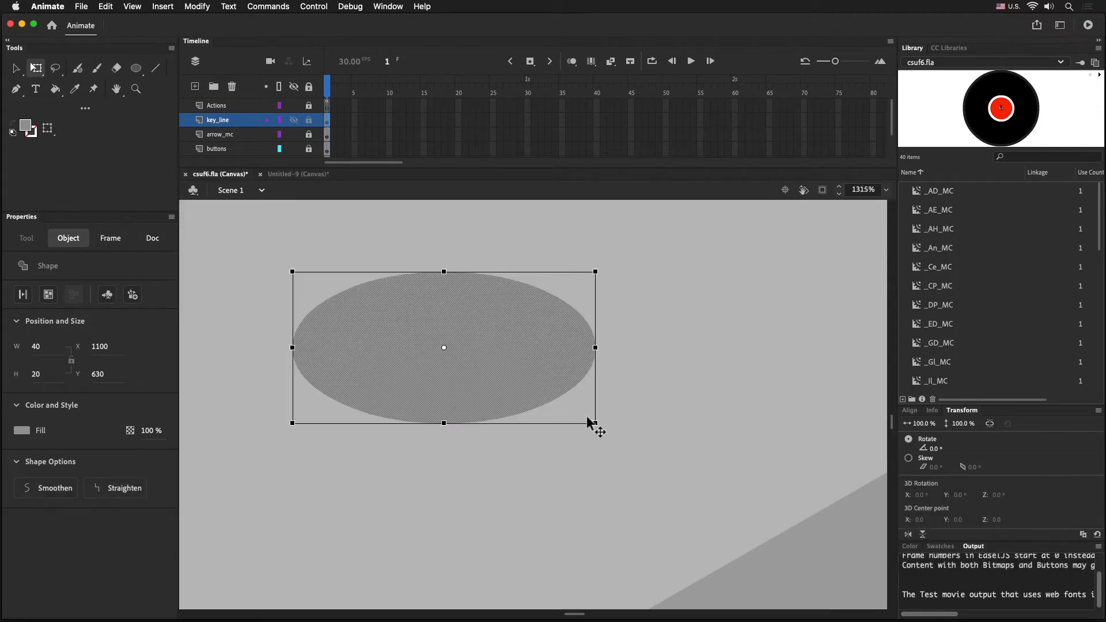
pyautogui.moveTo(597, 423); pyautogui.dragTo(578, 409)
pyautogui.press('super+Return')
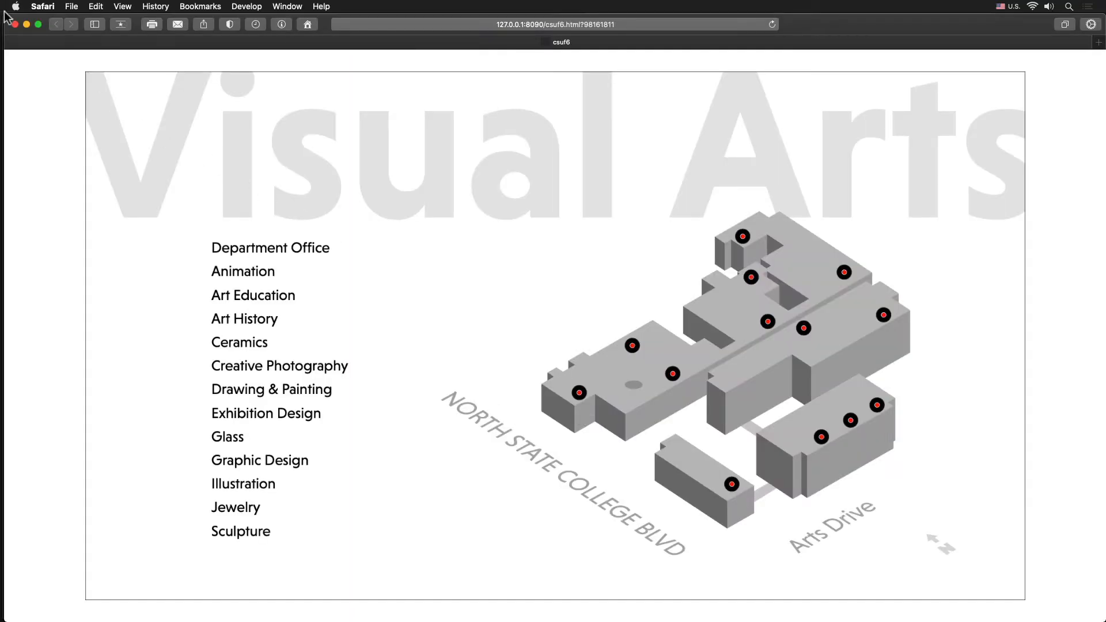
pyautogui.click(16, 25)
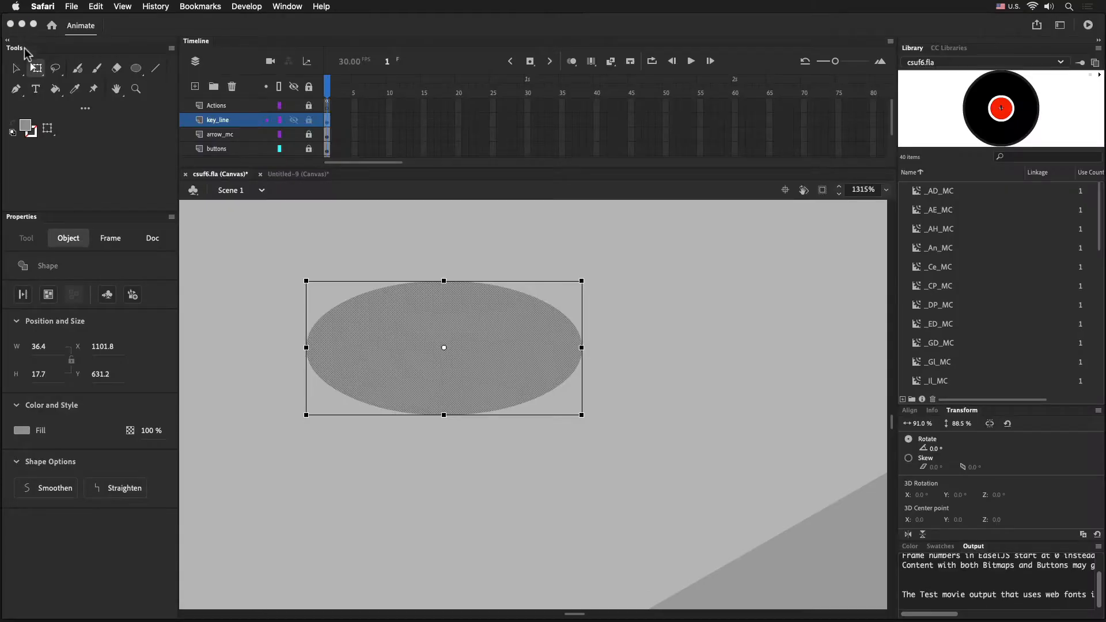
# Step: Stretch the oval's height to about 19.9 px and preview it in the browser
pyautogui.click(444, 413)
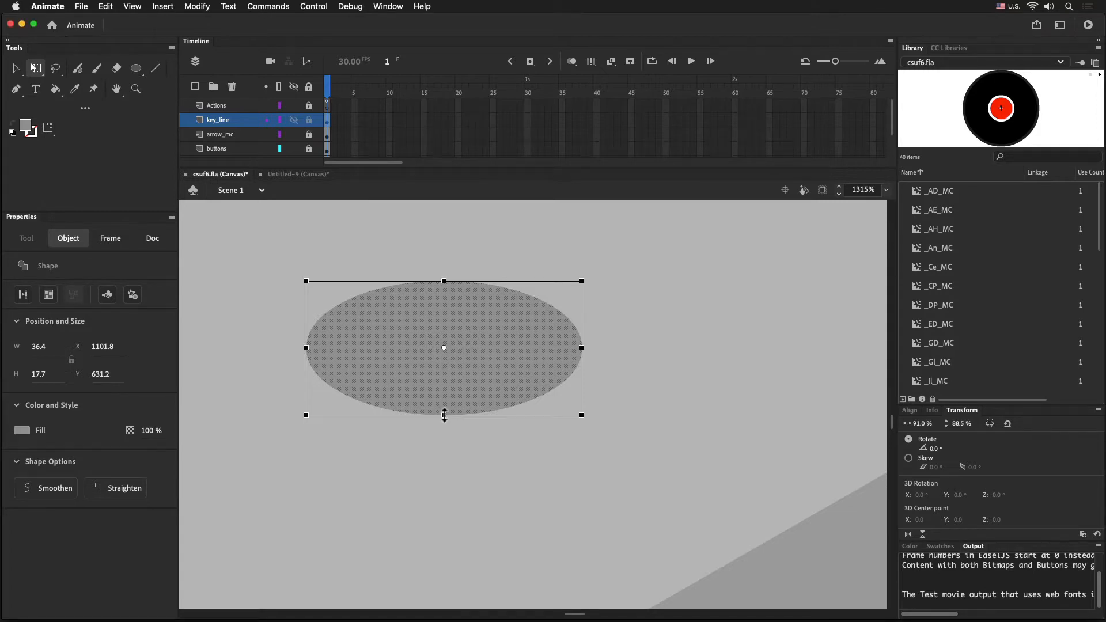
pyautogui.moveTo(444, 412); pyautogui.dragTo(443, 426)
pyautogui.press('super+Return')
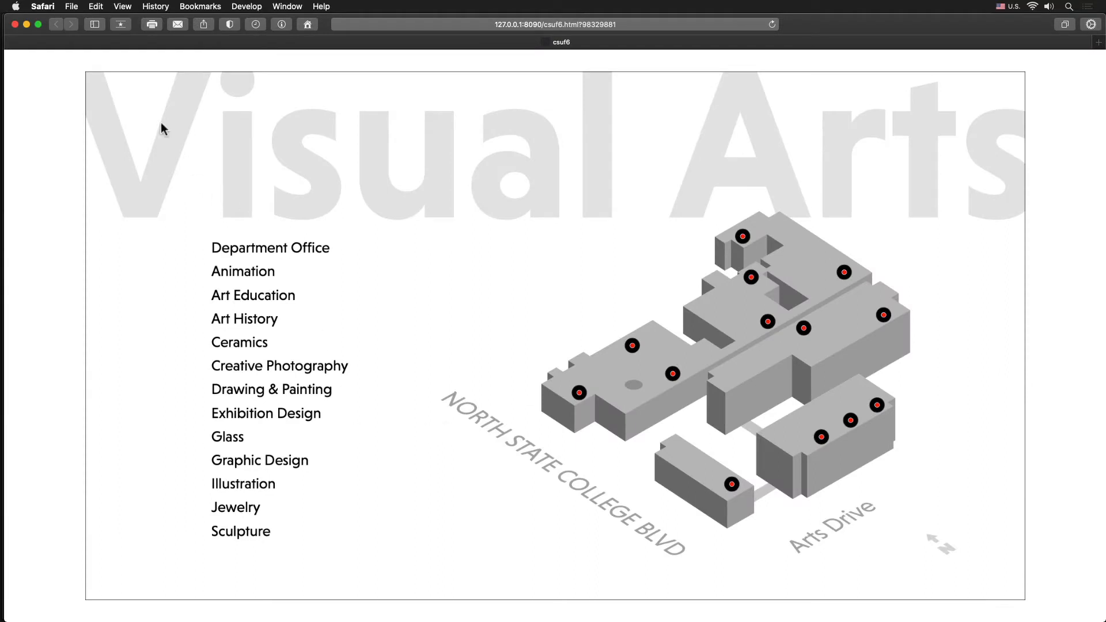
pyautogui.click(15, 24)
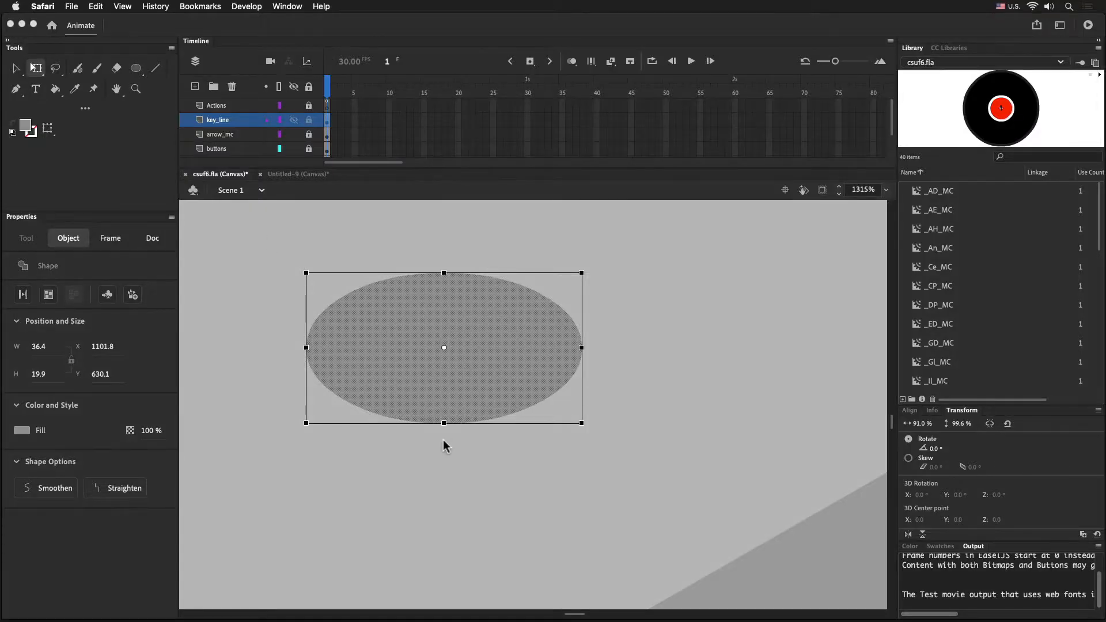
# Step: Stretch the oval's height to about 22 px, shrink the whole shape to about 20.5 × 12.4 px, and test the movie
pyautogui.click(445, 422)
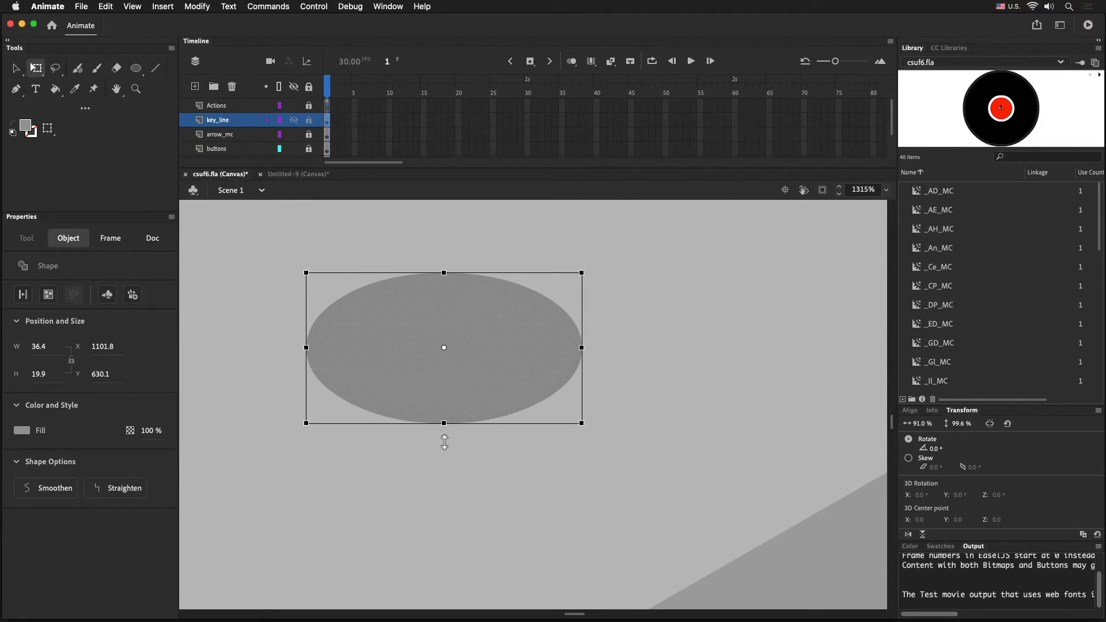
pyautogui.moveTo(445, 423); pyautogui.dragTo(444, 431)
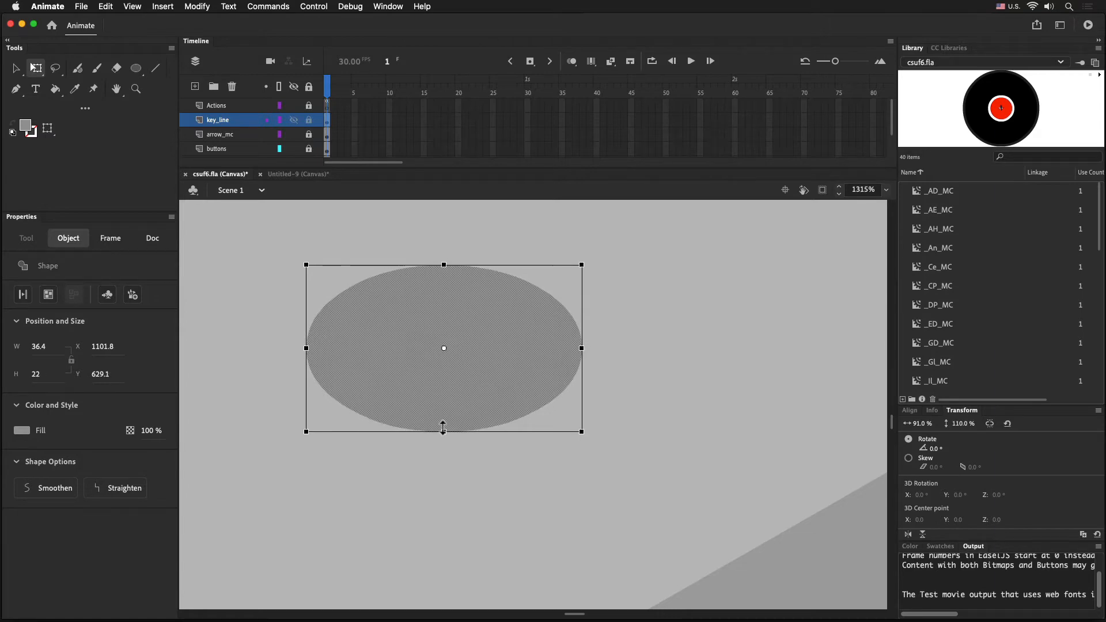
pyautogui.press('super+Return')
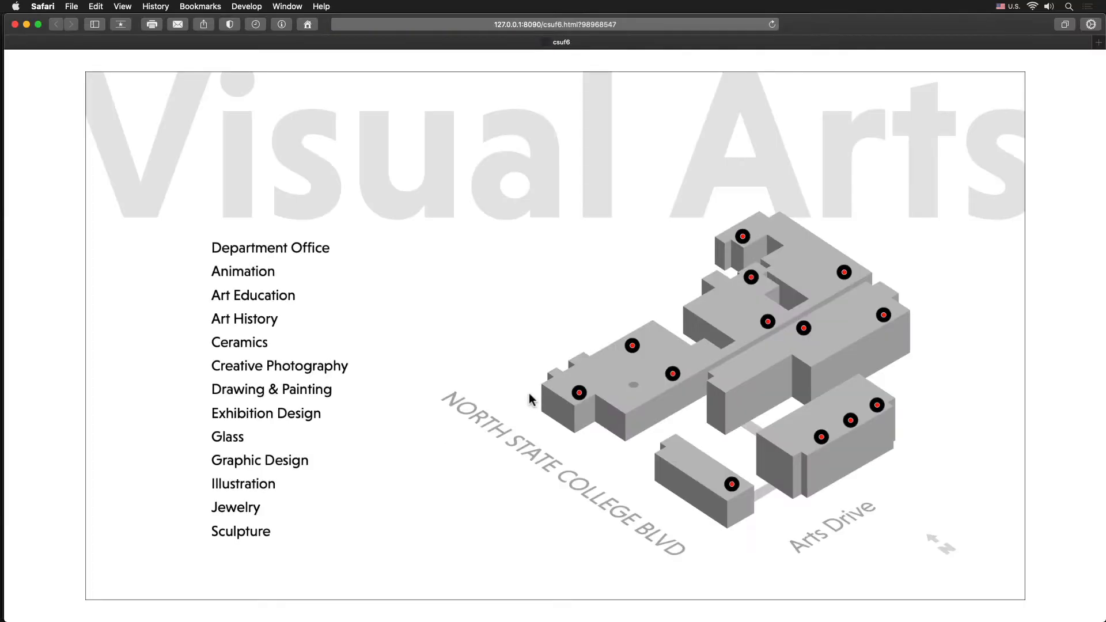
pyautogui.click(13, 25)
# Step: Cut the oval from csuf6.fla and open the LocationMC movie clip in Untitled-9 for editing
pyautogui.click(466, 339)
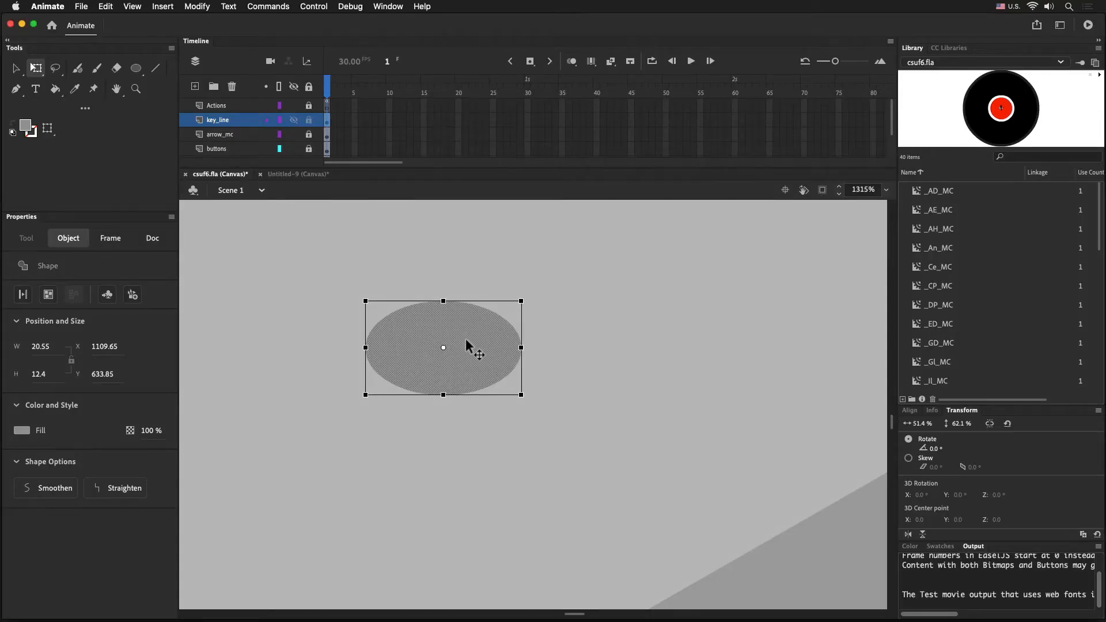
pyautogui.press('super+x')
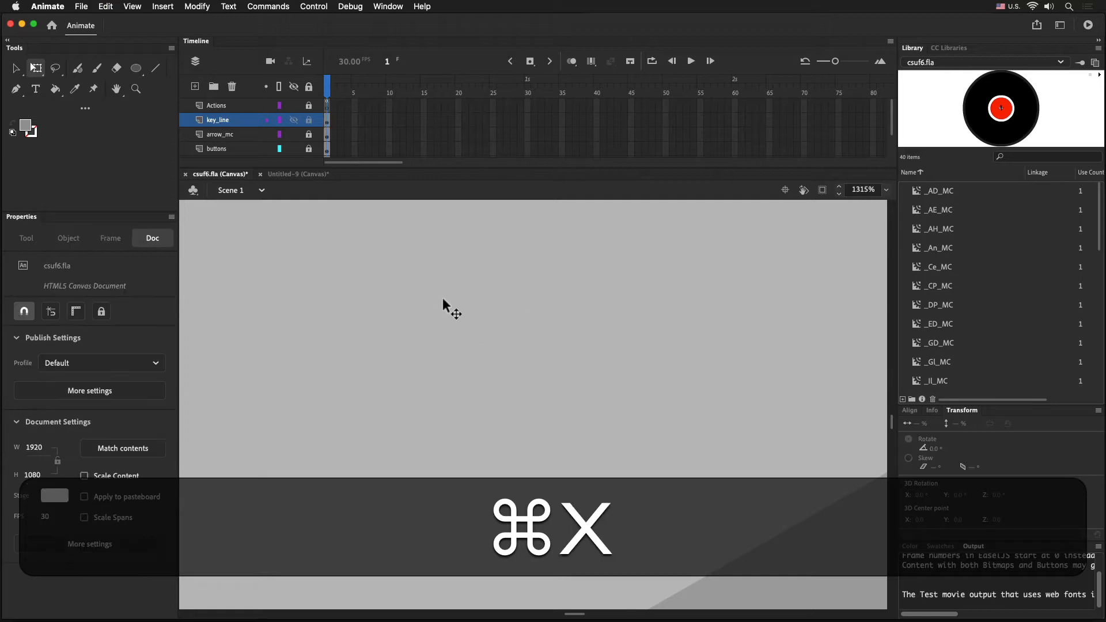
pyautogui.click(283, 174)
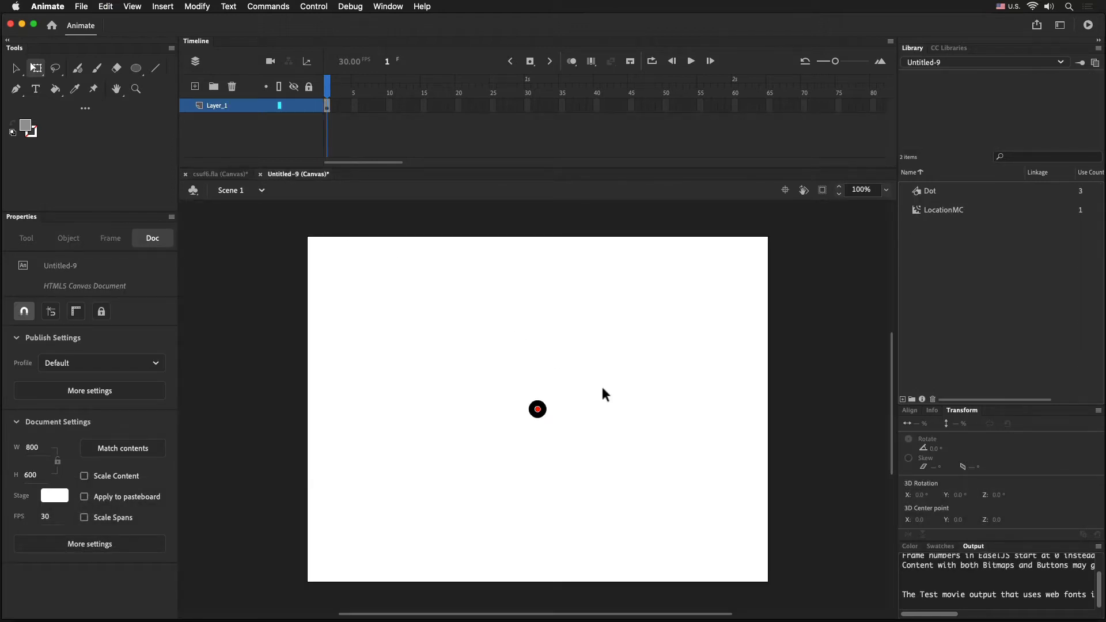
pyautogui.click(540, 412)
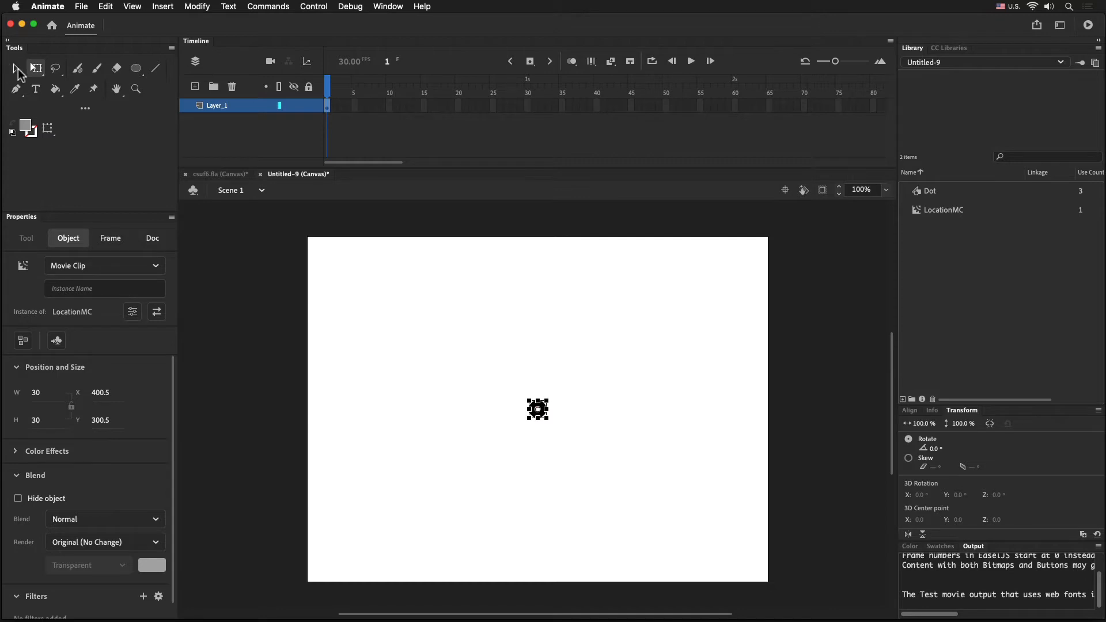
pyautogui.click(17, 69)
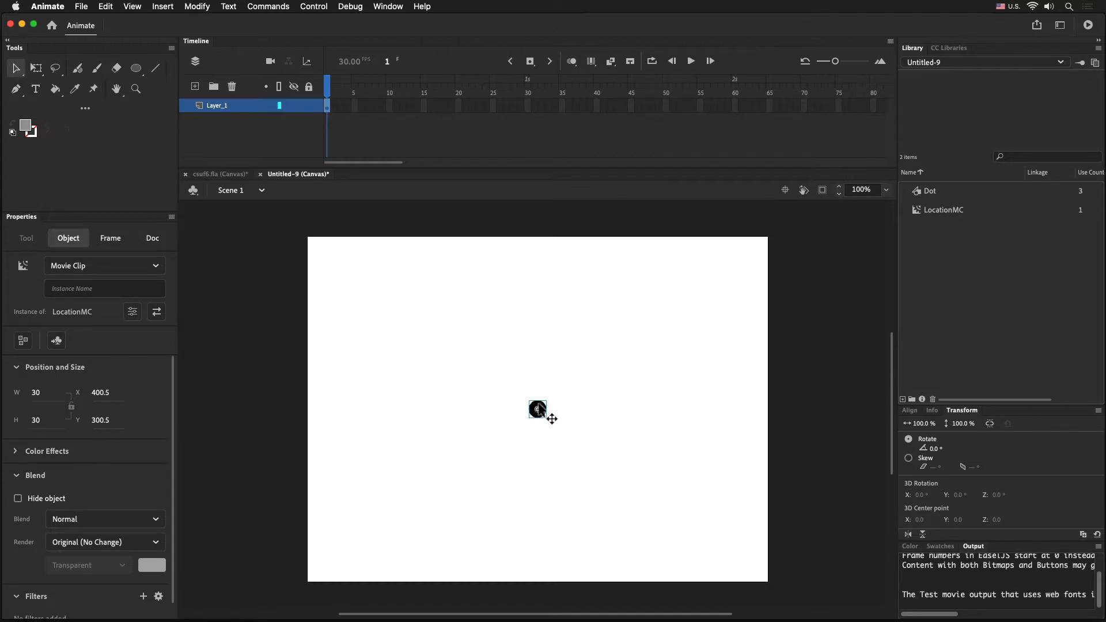
pyautogui.doubleClick(544, 410)
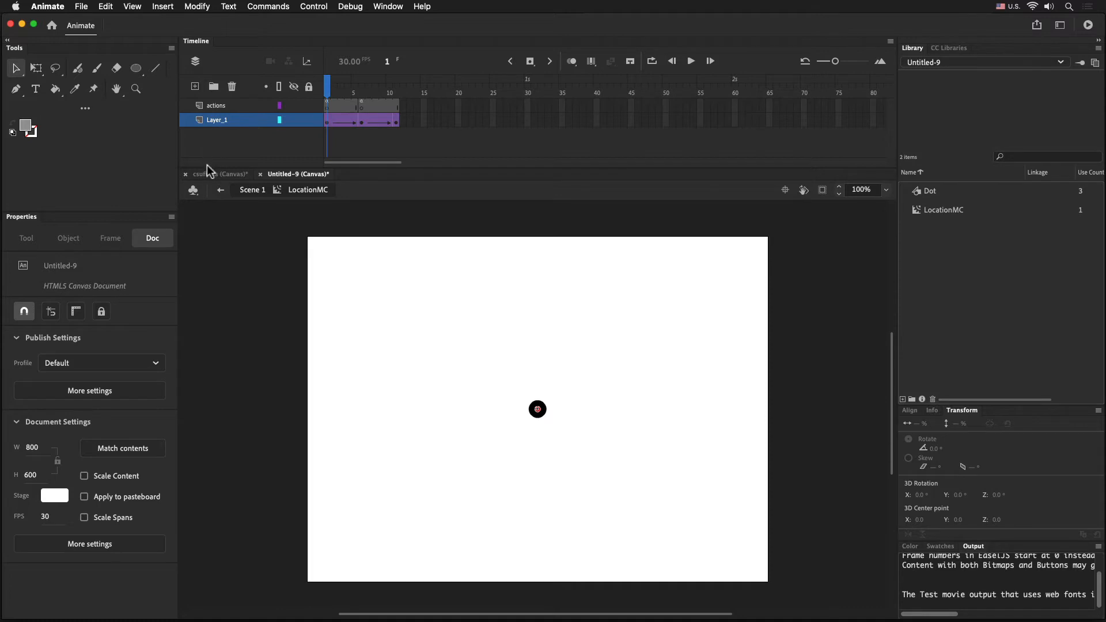
# Step: Add a new layer between actions and Layer_1 in LocationMC and paste the oval into its first frame
pyautogui.click(195, 87)
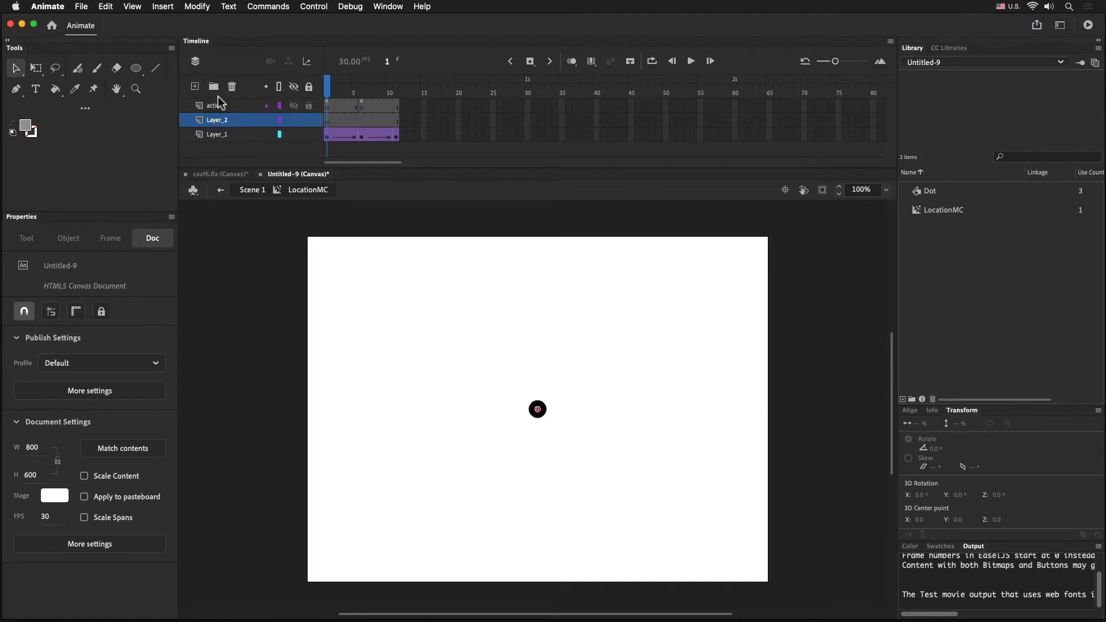
pyautogui.click(327, 120)
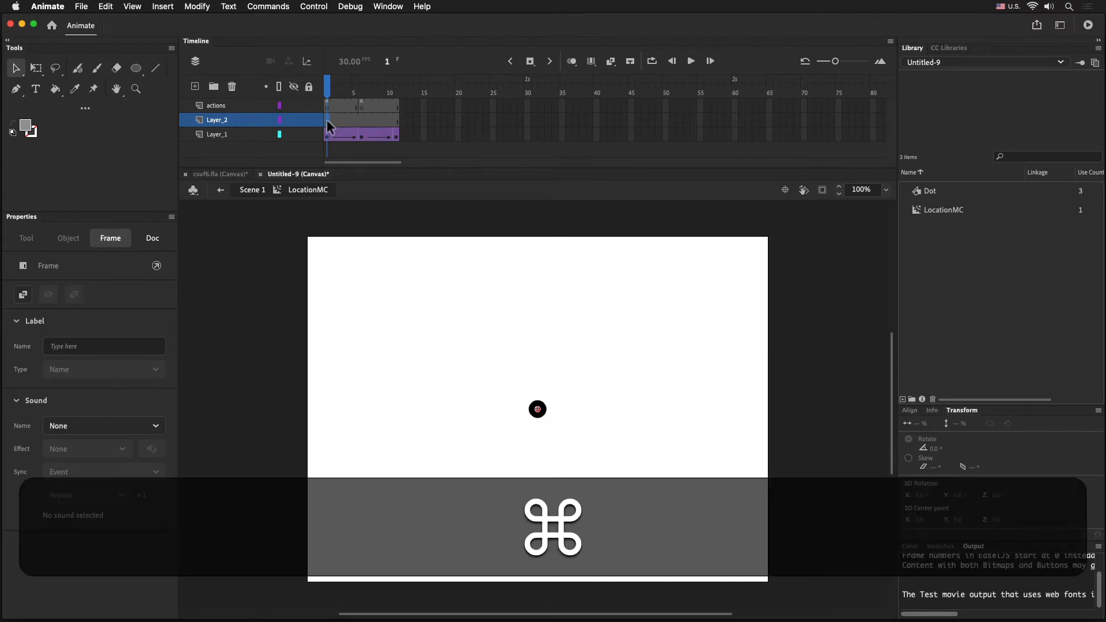
pyautogui.press('super+v')
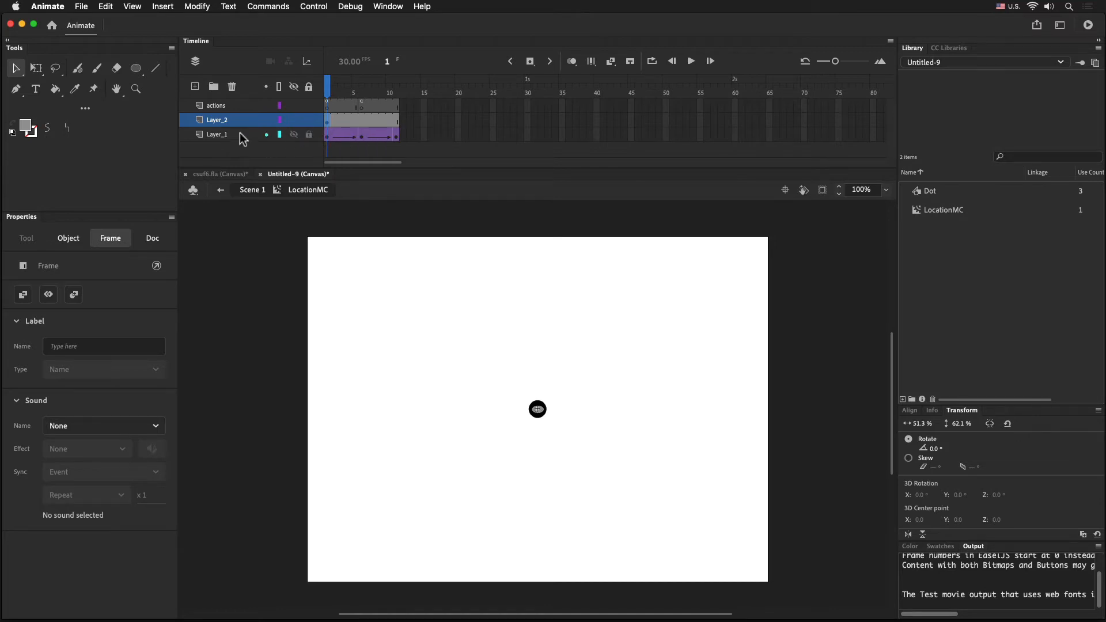
# Step: Rename the oval's layer Layer_2 to dot and lock Layer_1 in the LocationMC timeline
pyautogui.click(223, 124)
pyautogui.doubleClick(222, 123)
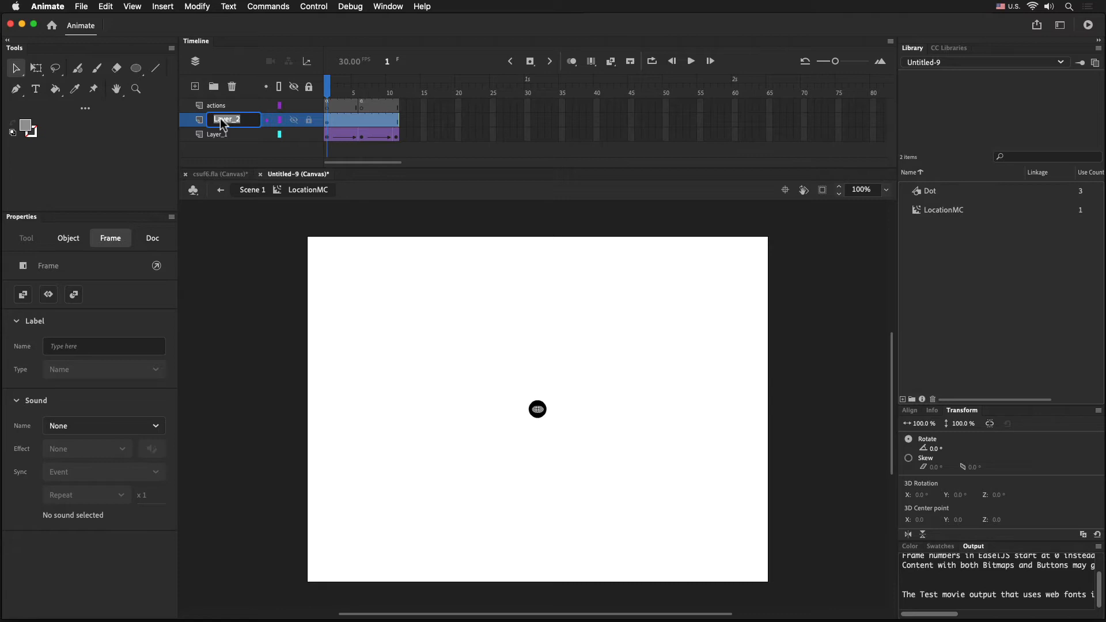
pyautogui.write('dot')
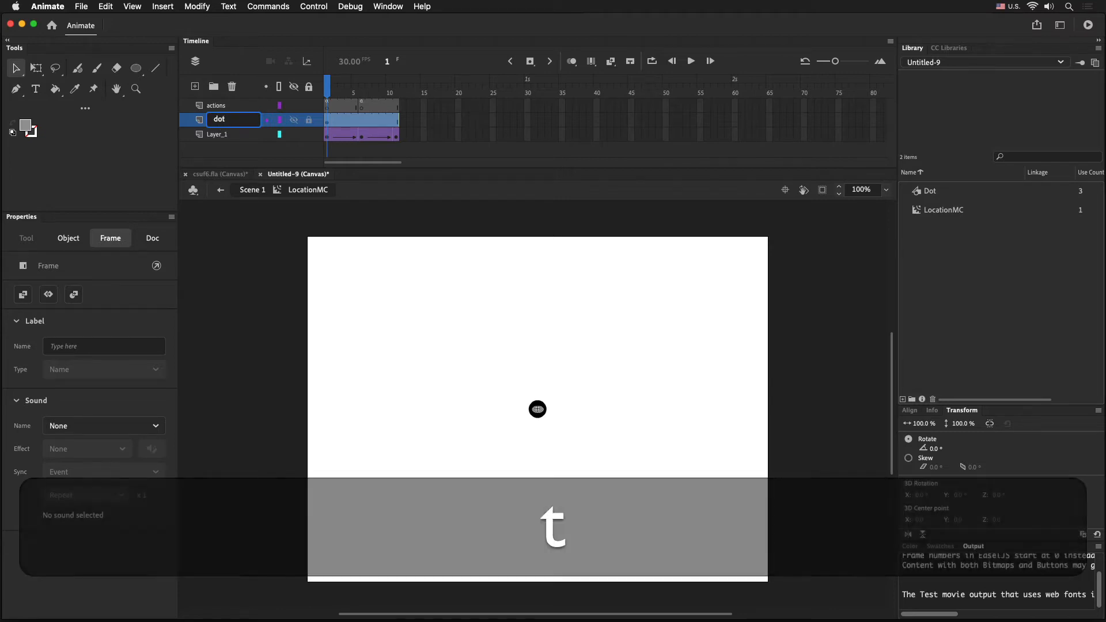
pyautogui.press('Return')
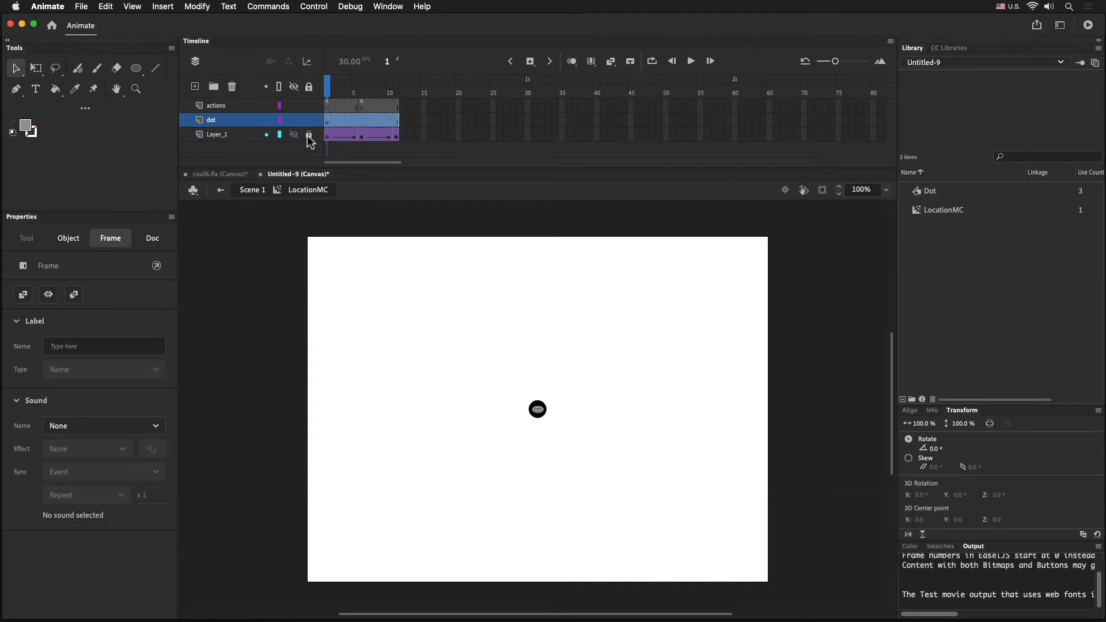
# Step: Center the gray oval on the black circle, moving it to about X -10.25, Y -6.2
pyautogui.moveTo(493, 372); pyautogui.dragTo(588, 458)
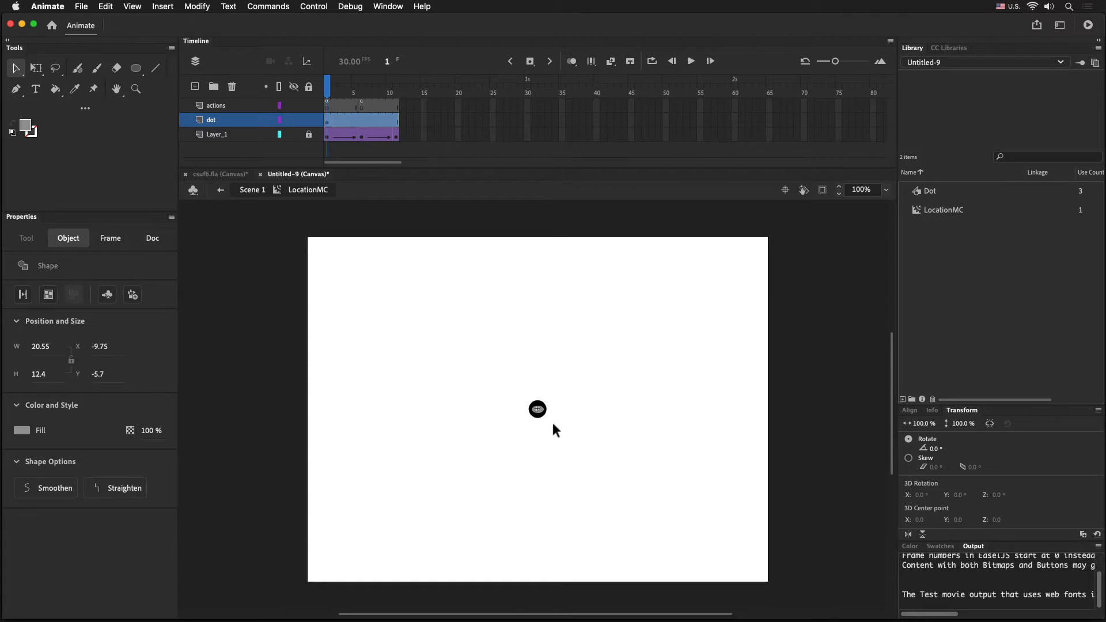
pyautogui.press('super+space')
pyautogui.moveTo(506, 377); pyautogui.dragTo(585, 454)
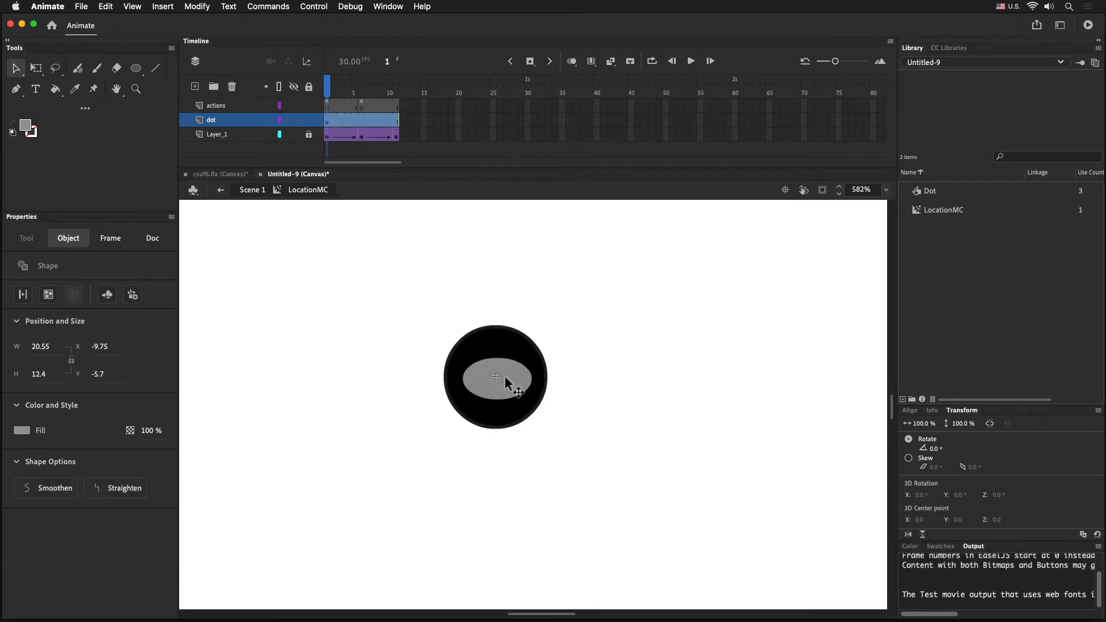
pyautogui.press('Left')
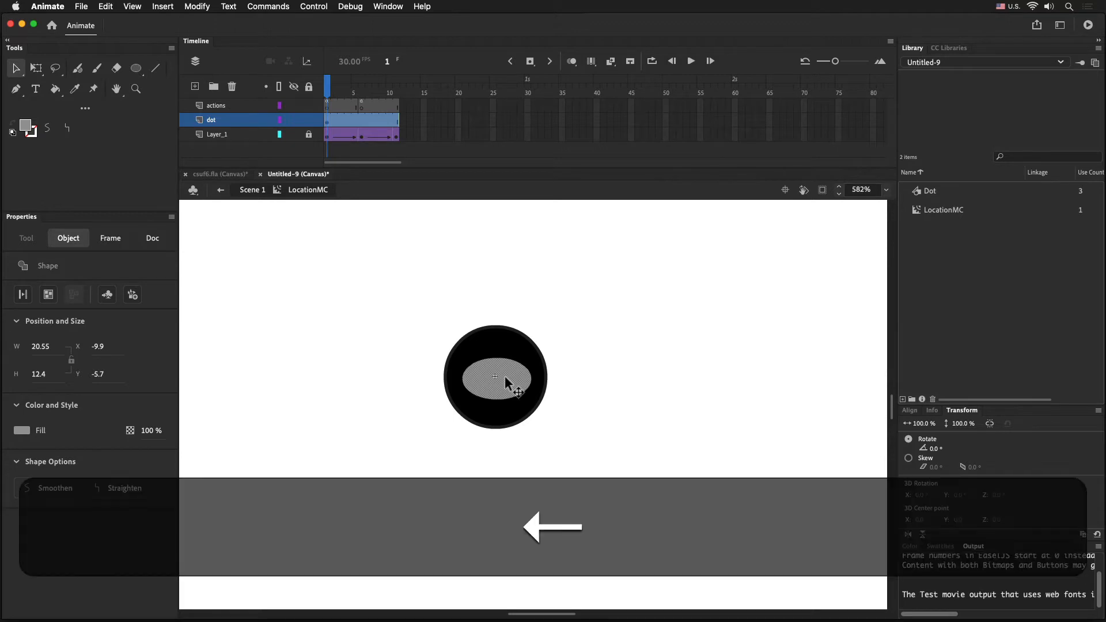
pyautogui.moveTo(505, 375); pyautogui.dragTo(502, 372)
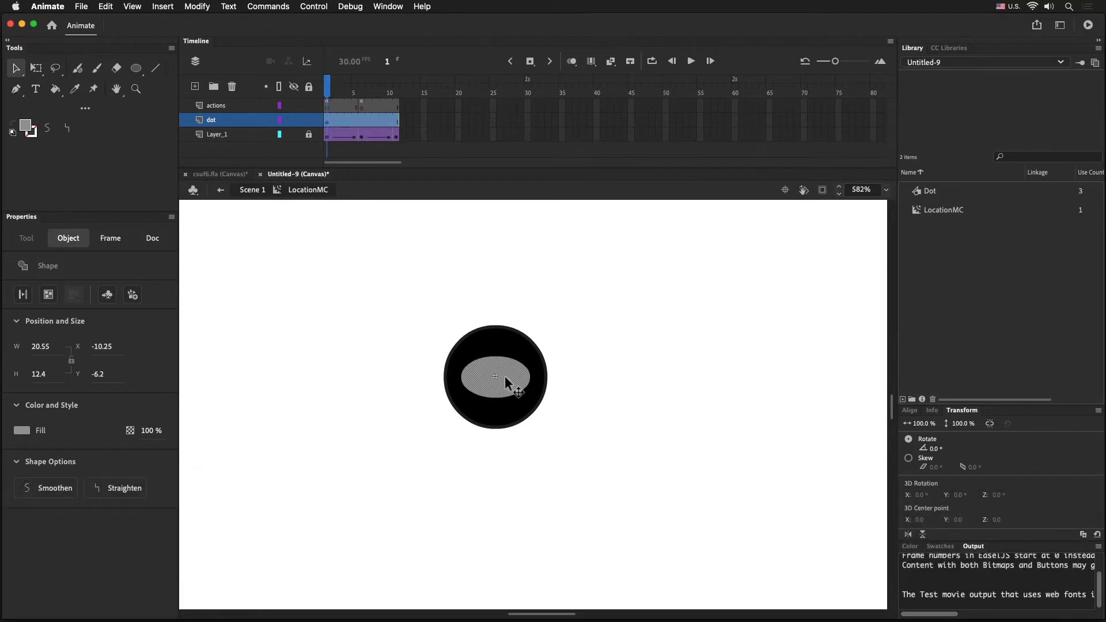
# Step: Convert the gray oval to a Graphic symbol named Dot_gr
pyautogui.press('F8')
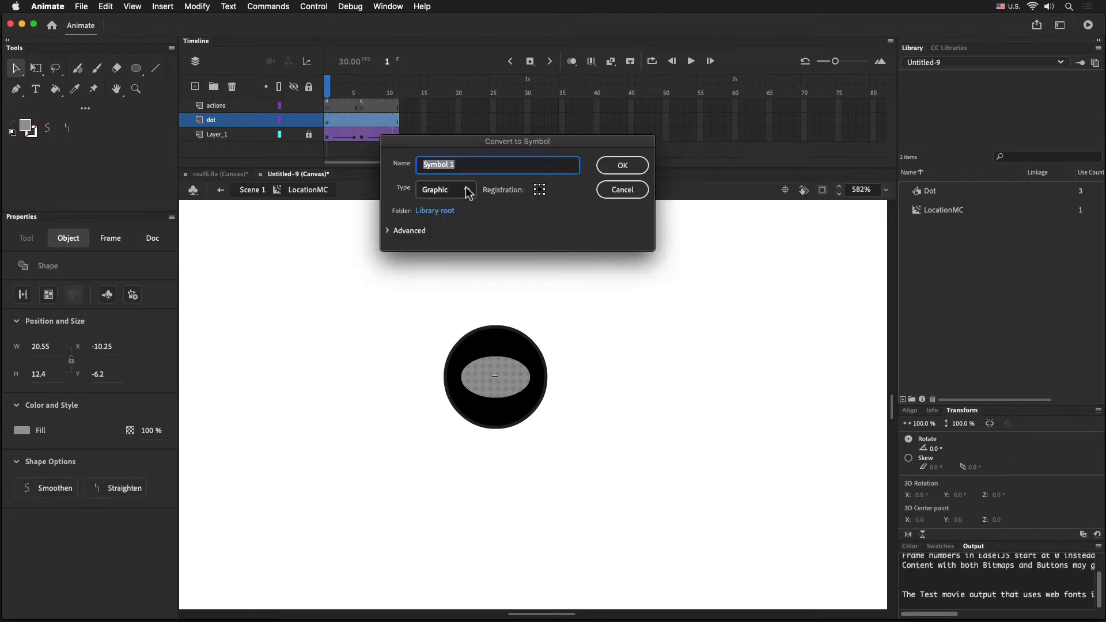
pyautogui.press('shift')
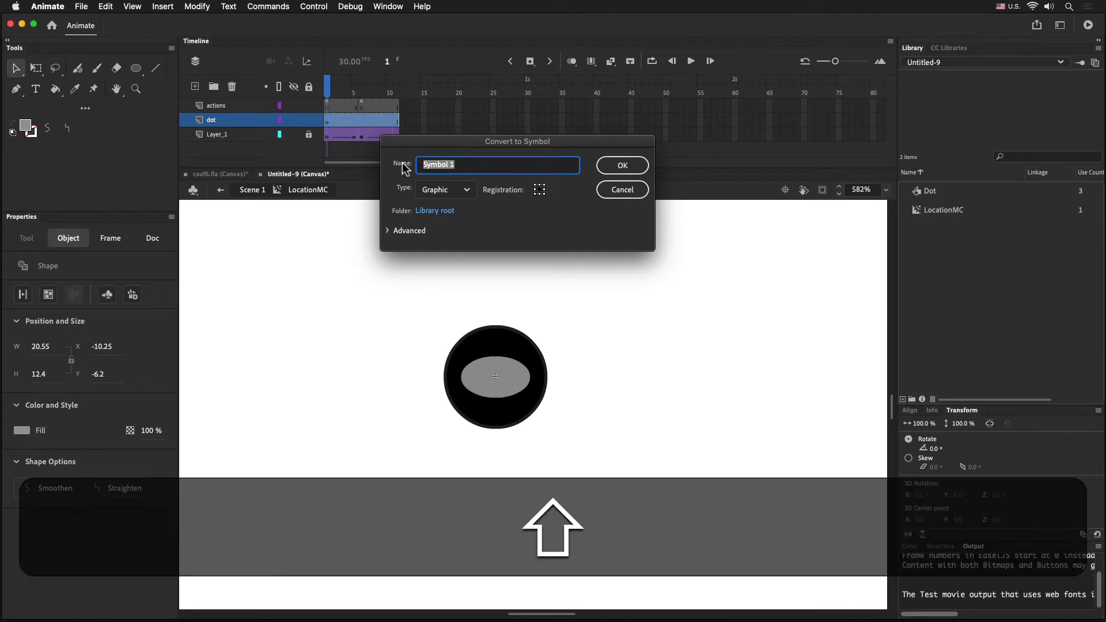
pyautogui.write('Dot')
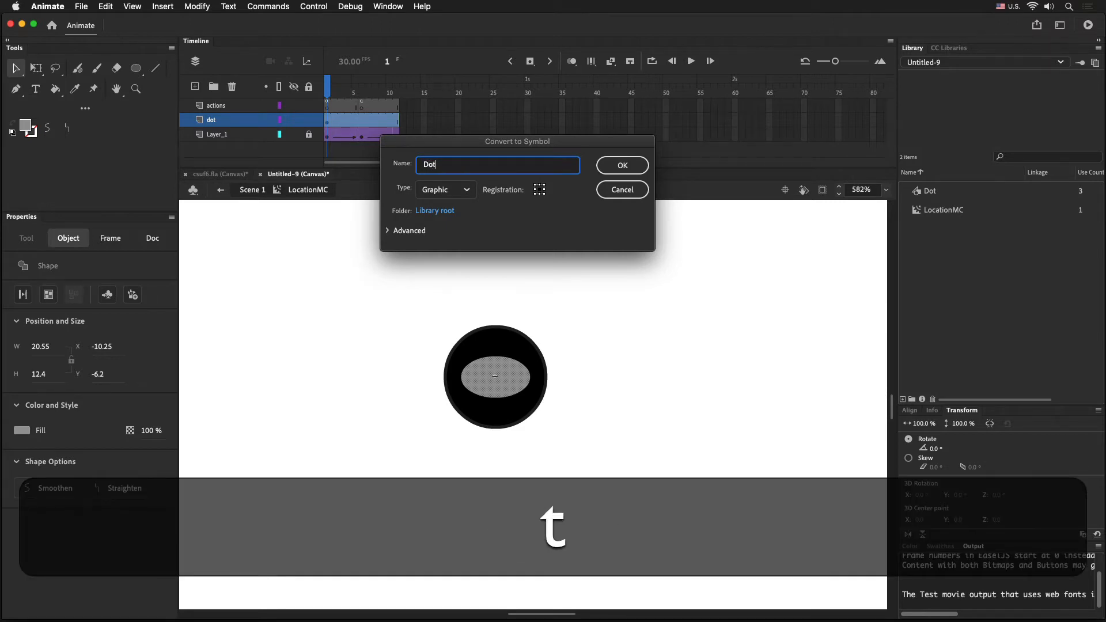
pyautogui.write('_gr')
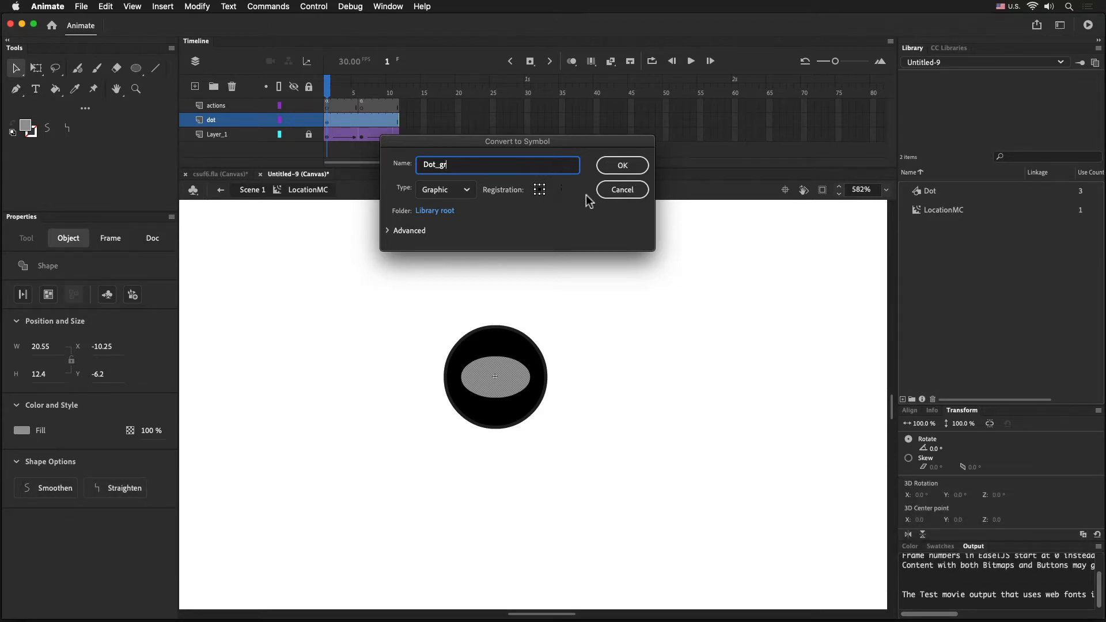
pyautogui.click(615, 167)
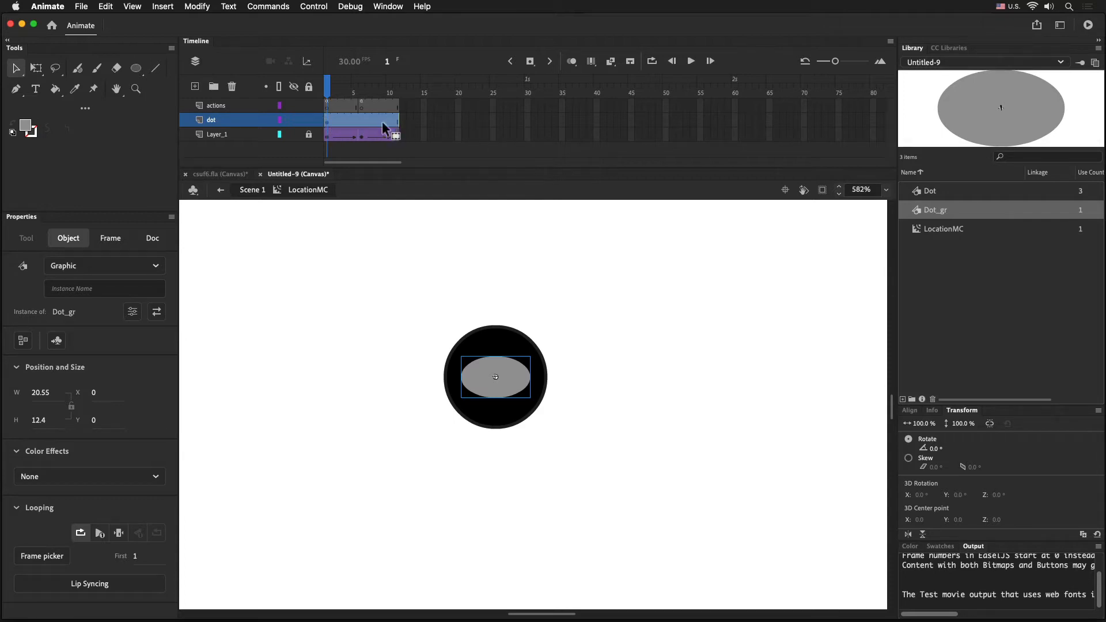
# Step: Open the Dot_gr symbol on the dot layer for editing and create a shape tween on its oval
pyautogui.click(362, 106)
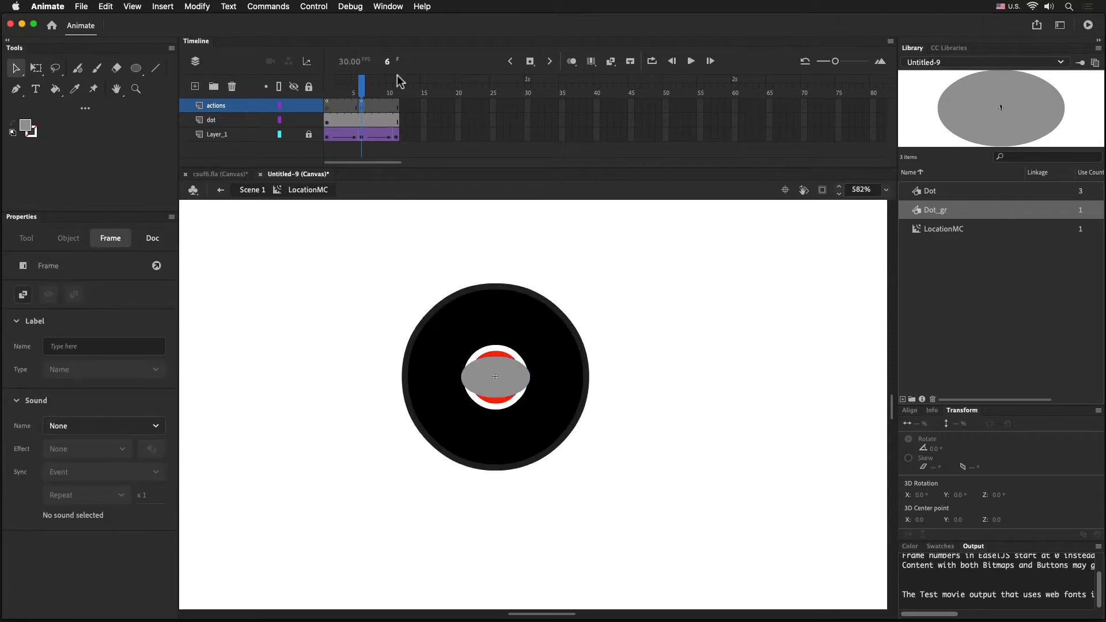
pyautogui.click(327, 120)
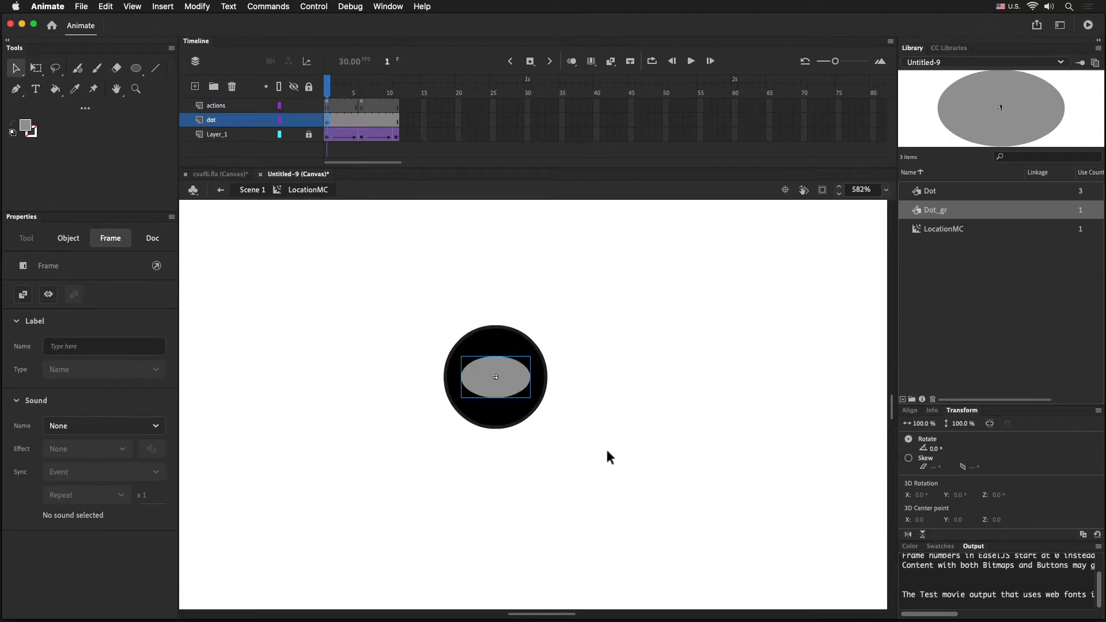
pyautogui.doubleClick(517, 370)
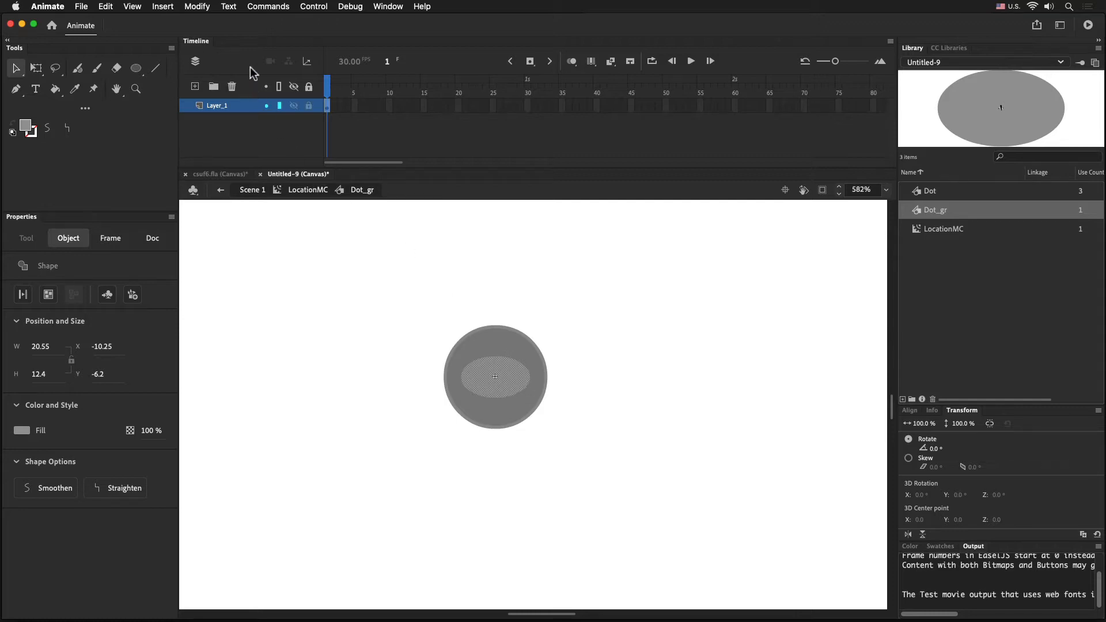
pyautogui.click(163, 7)
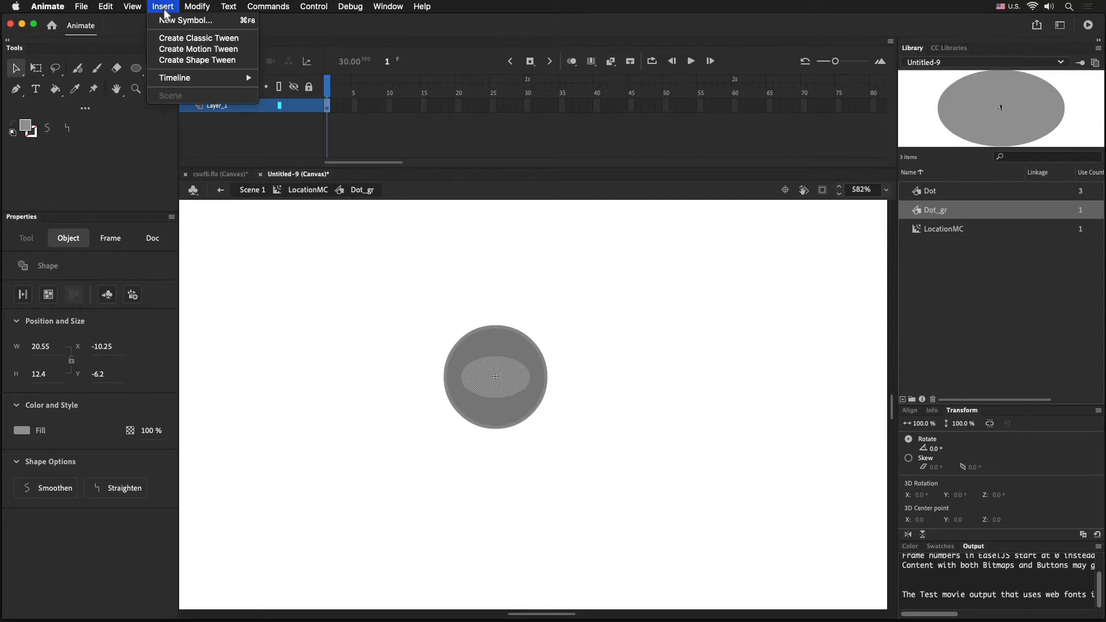
pyautogui.click(199, 61)
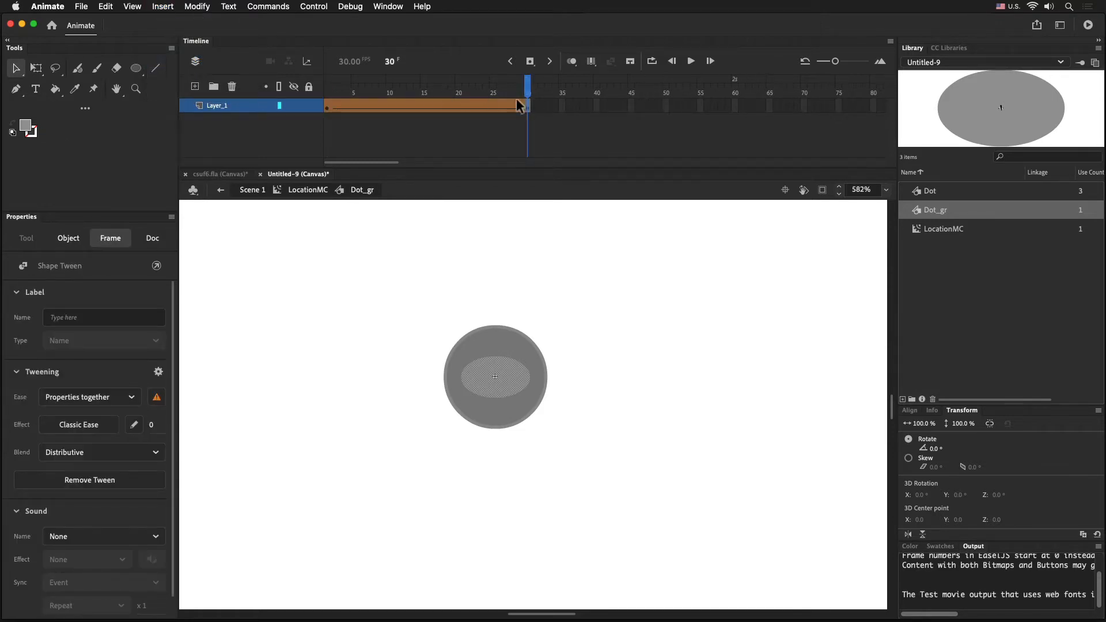
# Step: Remove the frames from 12 onward so the Dot_gr shape tween is 11 frames long
pyautogui.moveTo(585, 101); pyautogui.dragTo(404, 108)
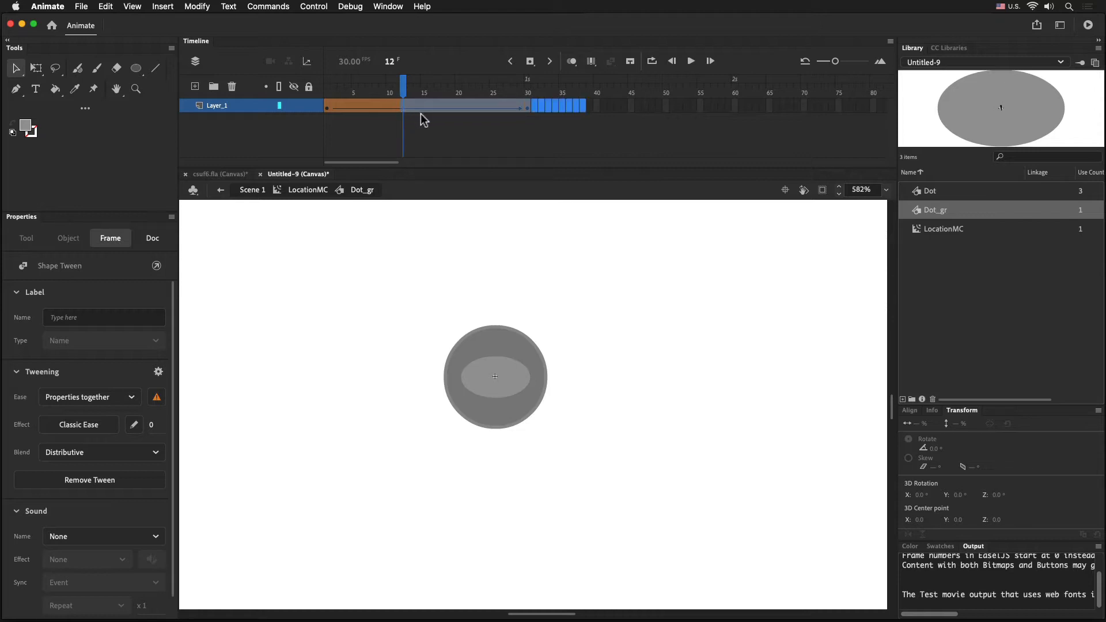
pyautogui.press('shift')
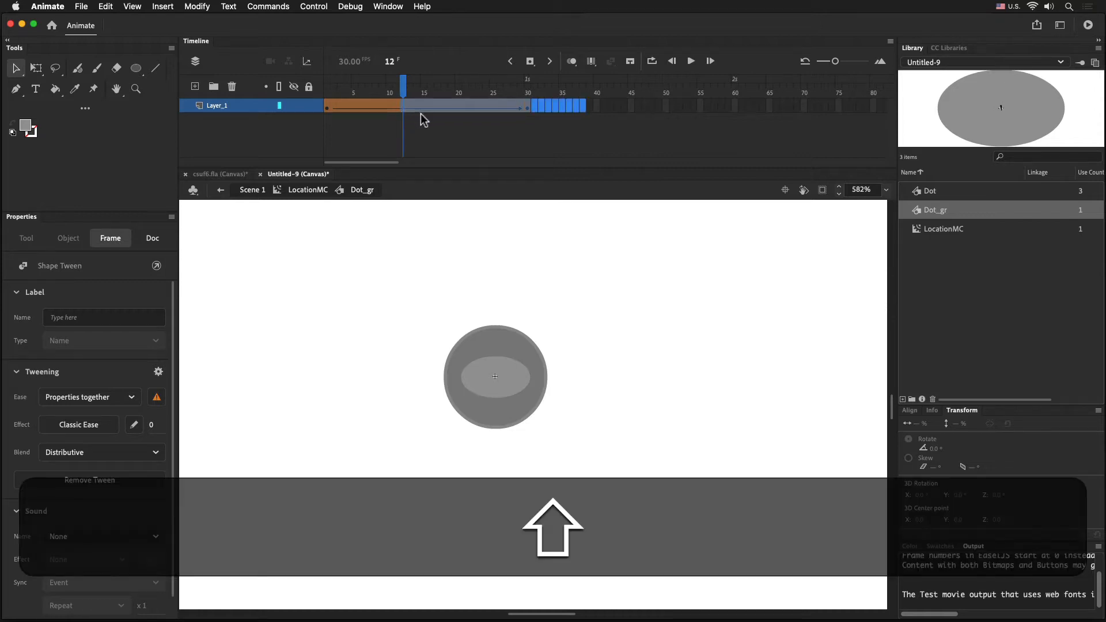
pyautogui.hotkey('shift', 'F5')
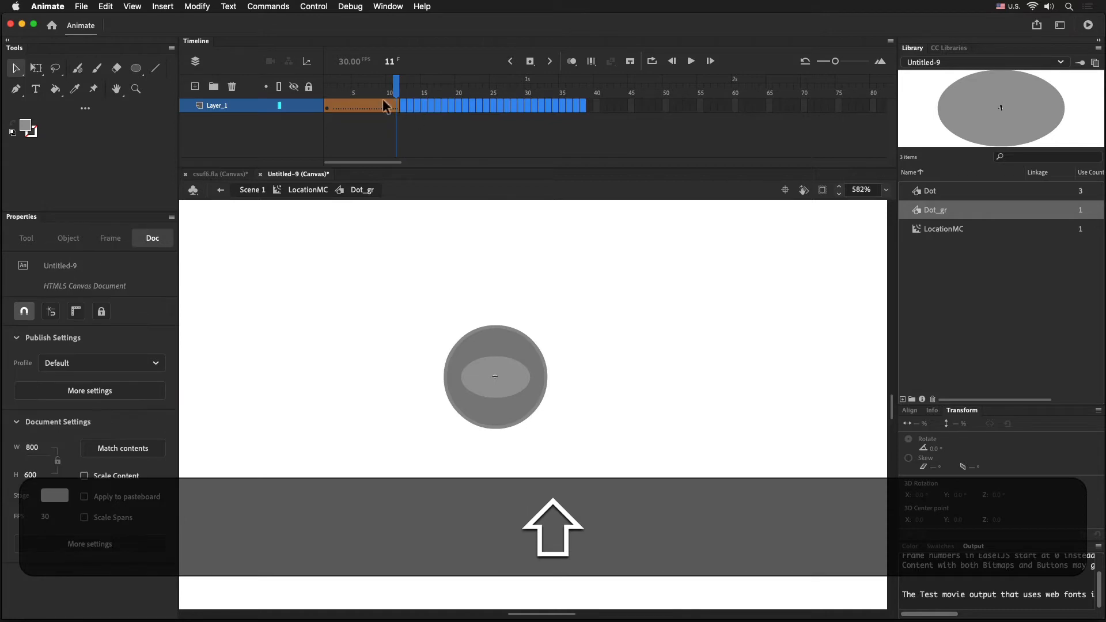
# Step: Insert keyframes at frames 11 and 6 of the Dot_gr shape tween
pyautogui.click(397, 107)
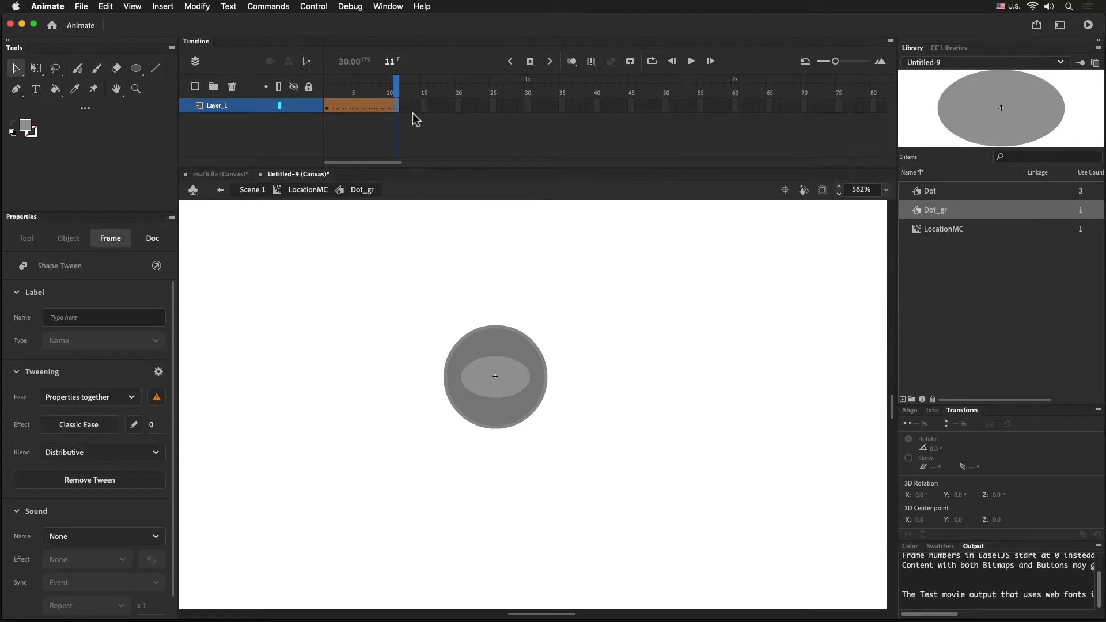
pyautogui.press('F6')
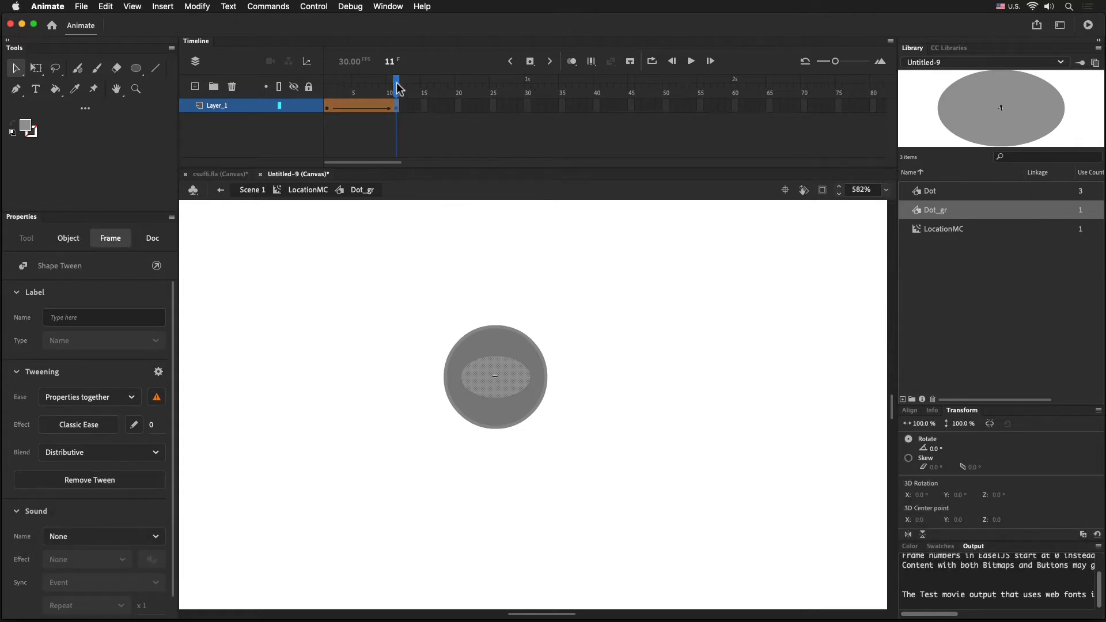
pyautogui.moveTo(397, 88); pyautogui.dragTo(361, 108)
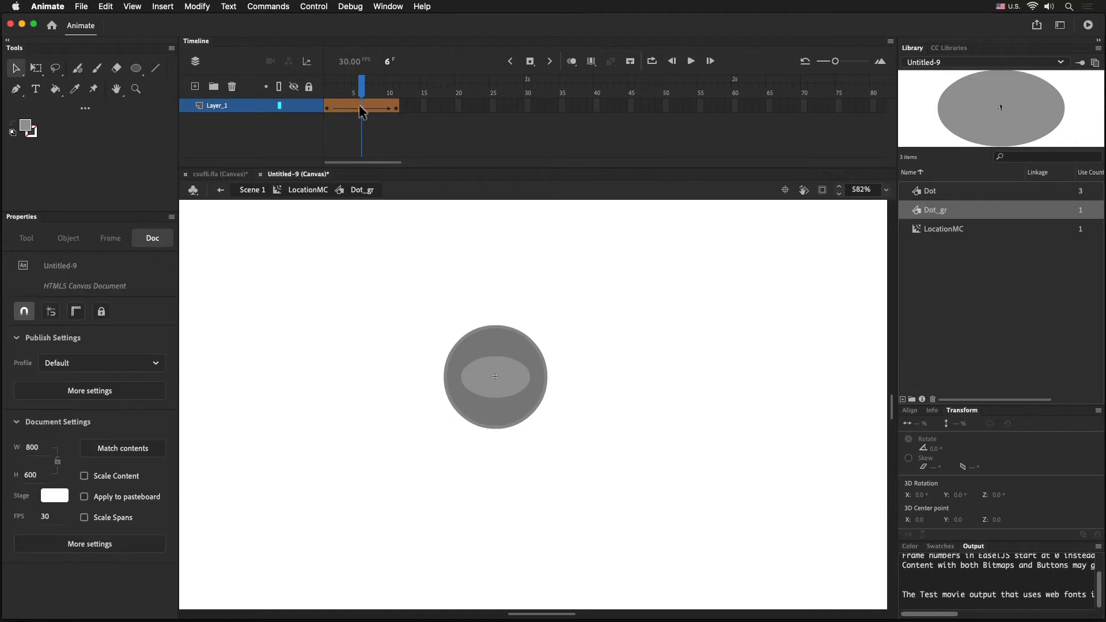
pyautogui.click(362, 108)
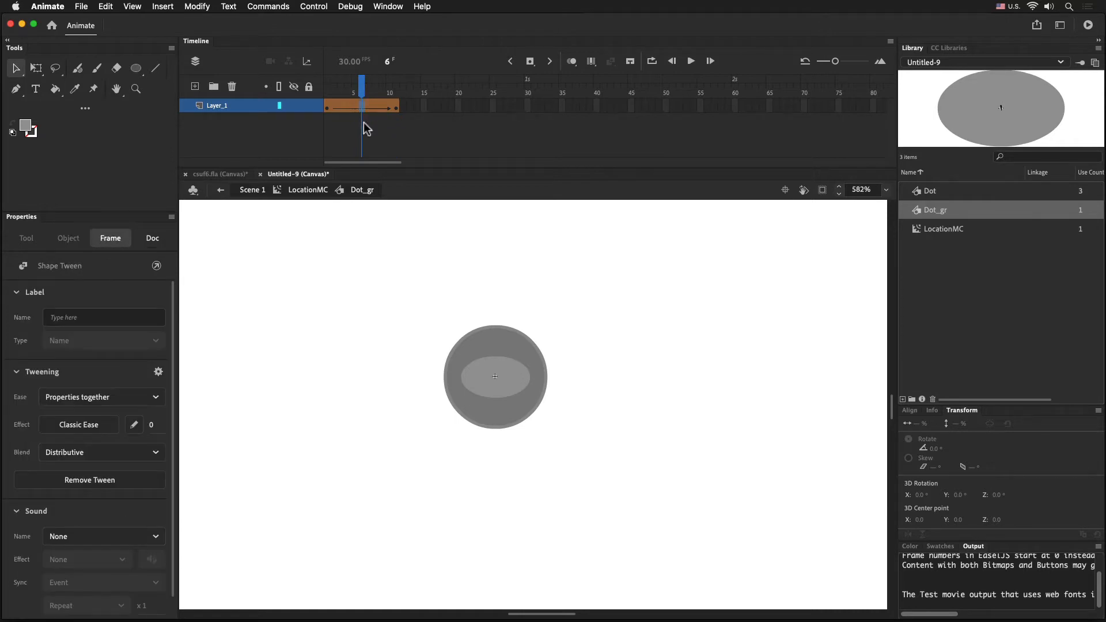
pyautogui.press('F6')
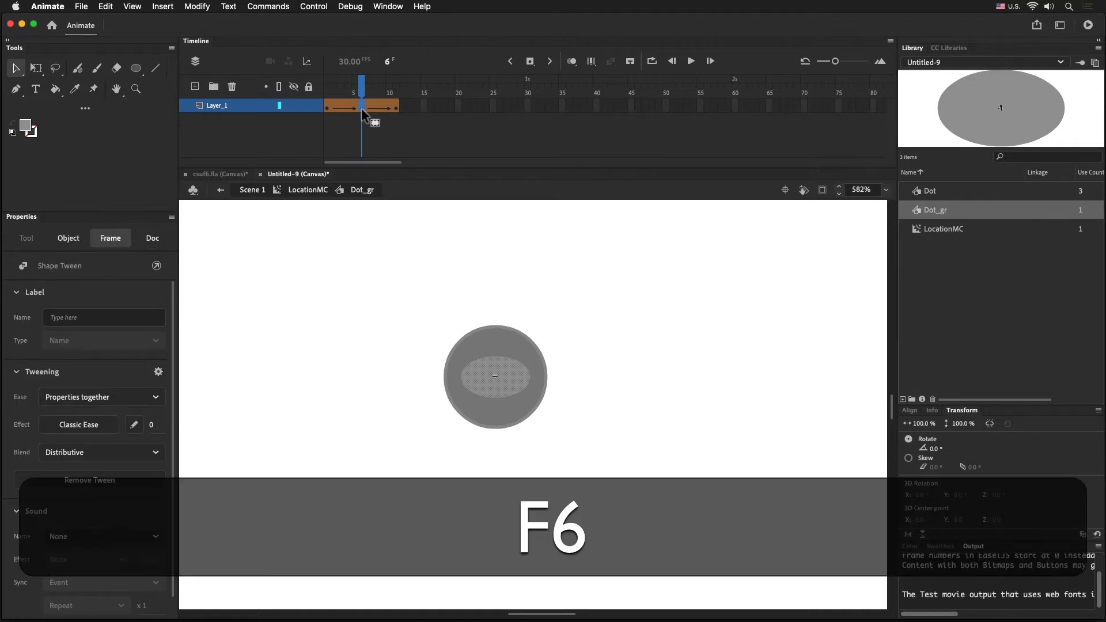
# Step: Scale the oval in frame 1 proportionally about its center to about 9.6 × 5.8 px with Free Transform
pyautogui.click(330, 106)
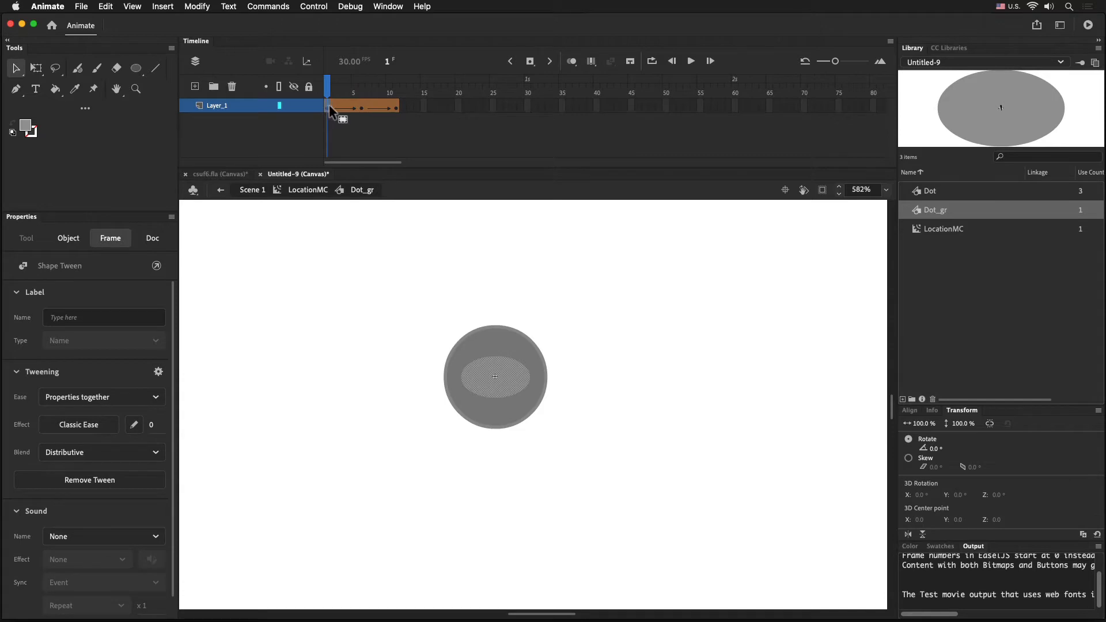
pyautogui.click(500, 374)
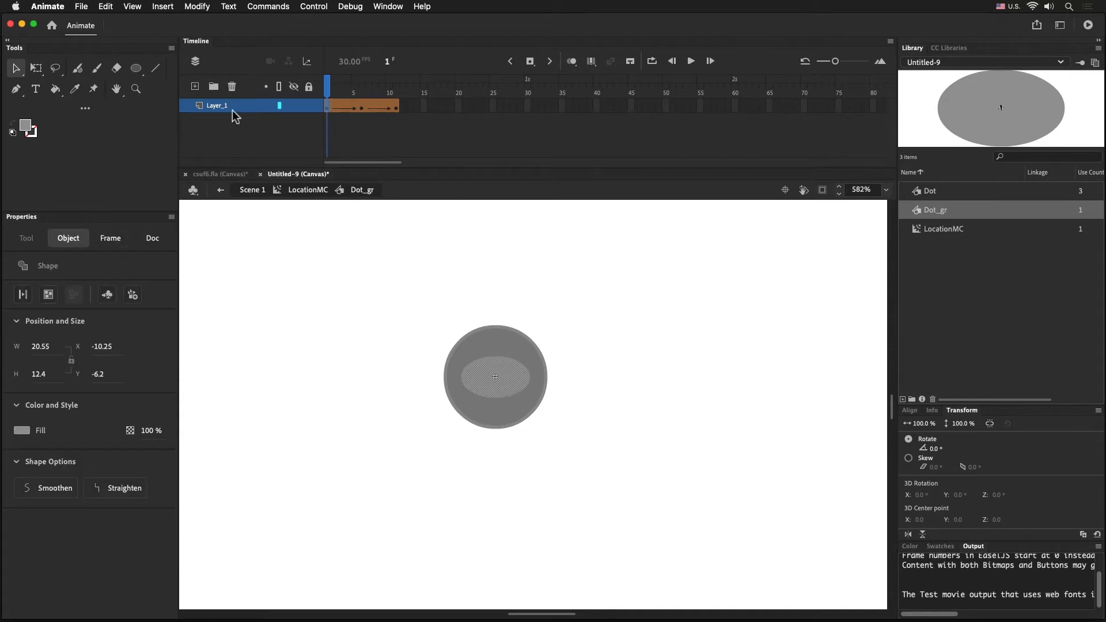
pyautogui.click(35, 68)
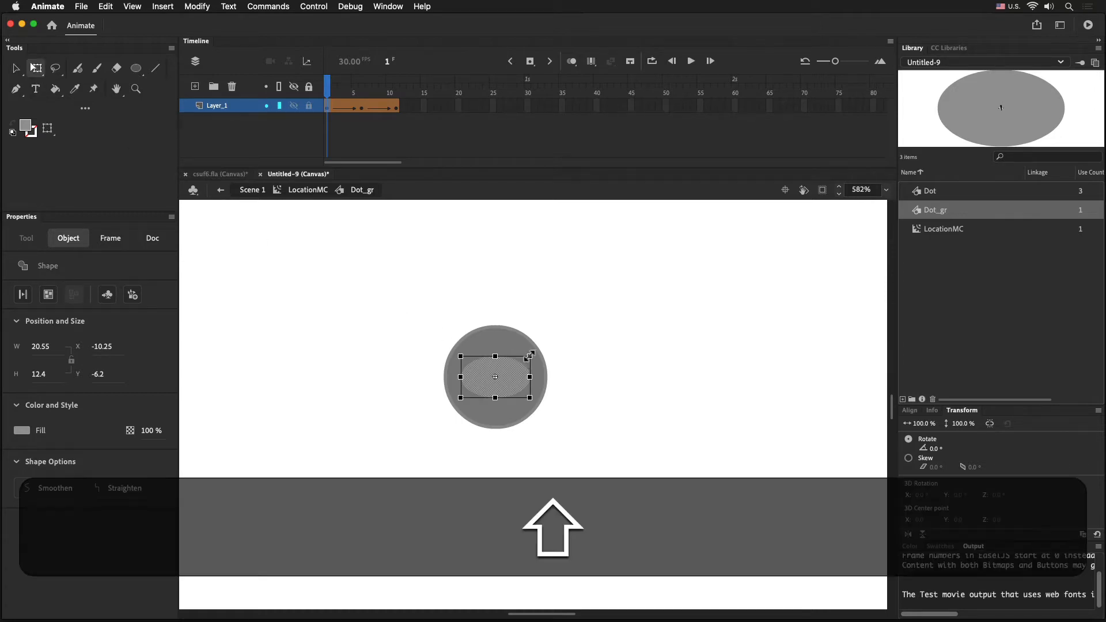
pyautogui.moveTo(530, 355); pyautogui.dragTo(510, 367)
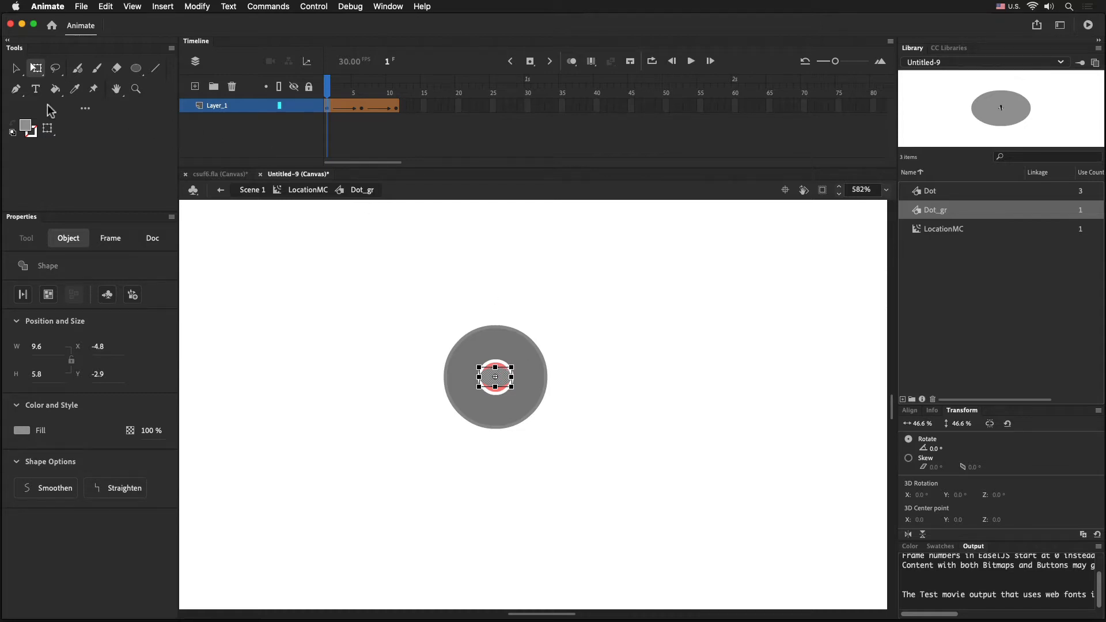
pyautogui.click(17, 68)
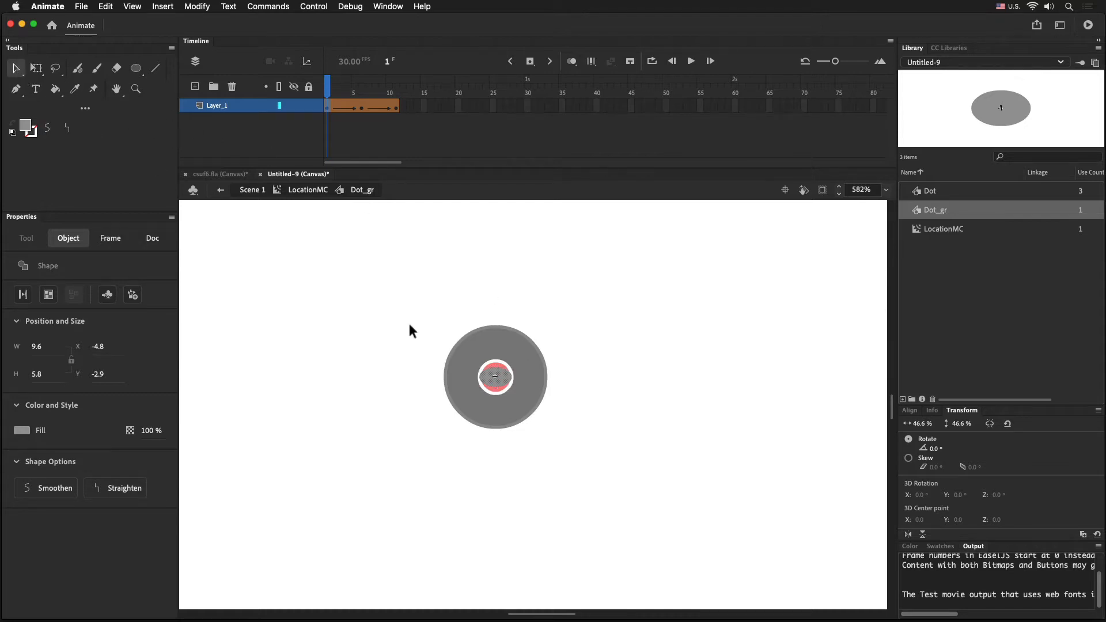
# Step: Set the frame 1 oval's fill alpha to 0%, scrub through the tween, and reselect the first keyframe
pyautogui.click(26, 126)
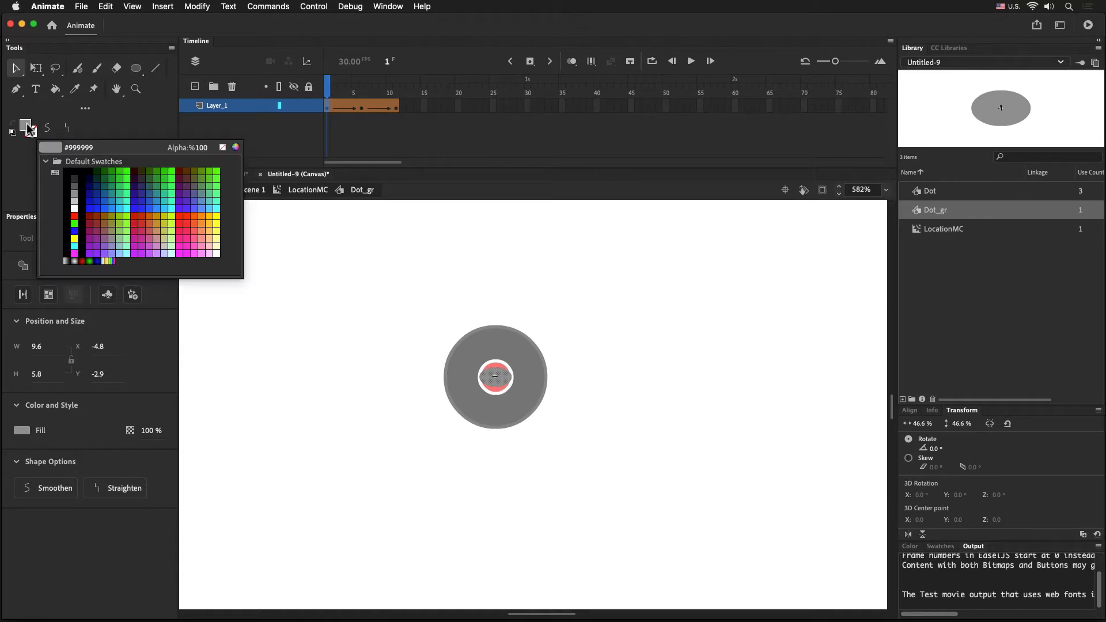
pyautogui.click(202, 147)
pyautogui.write('0')
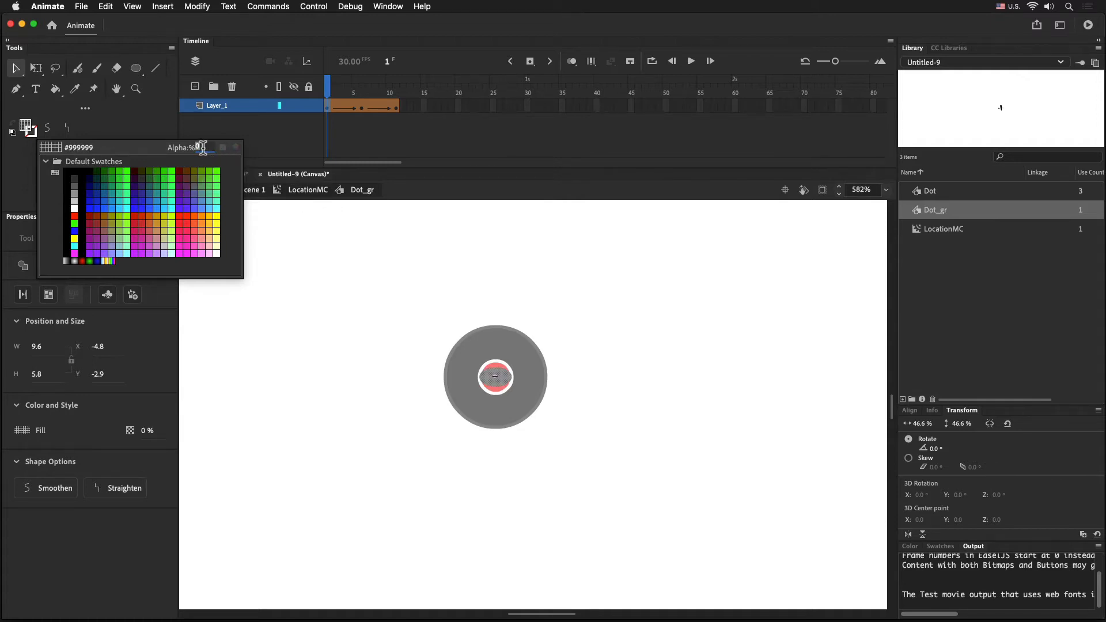
pyautogui.press('Return')
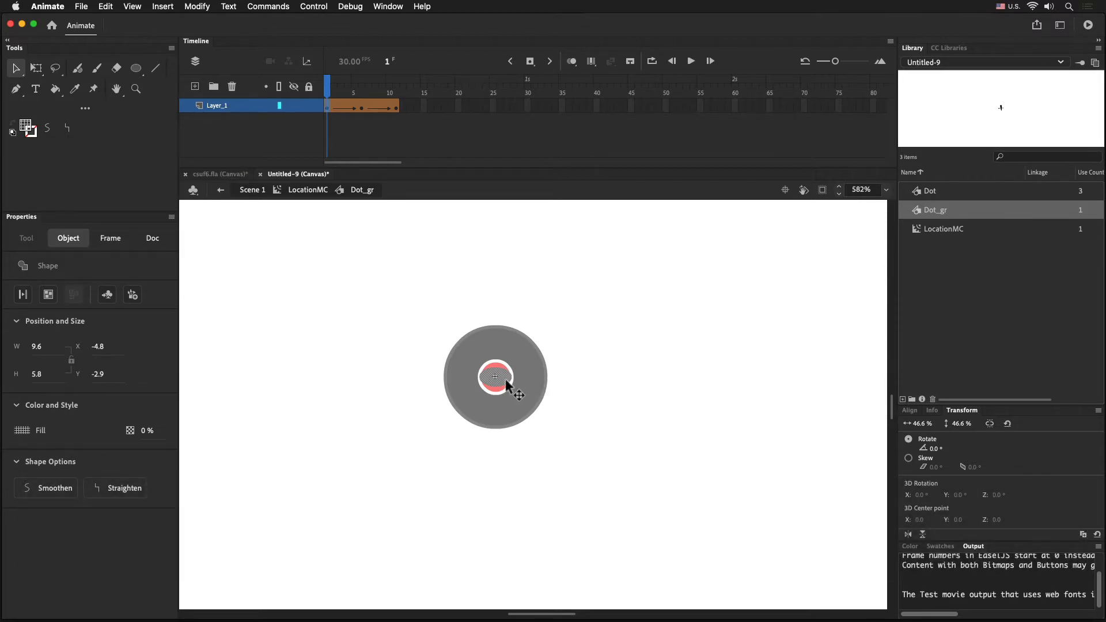
pyautogui.click(569, 372)
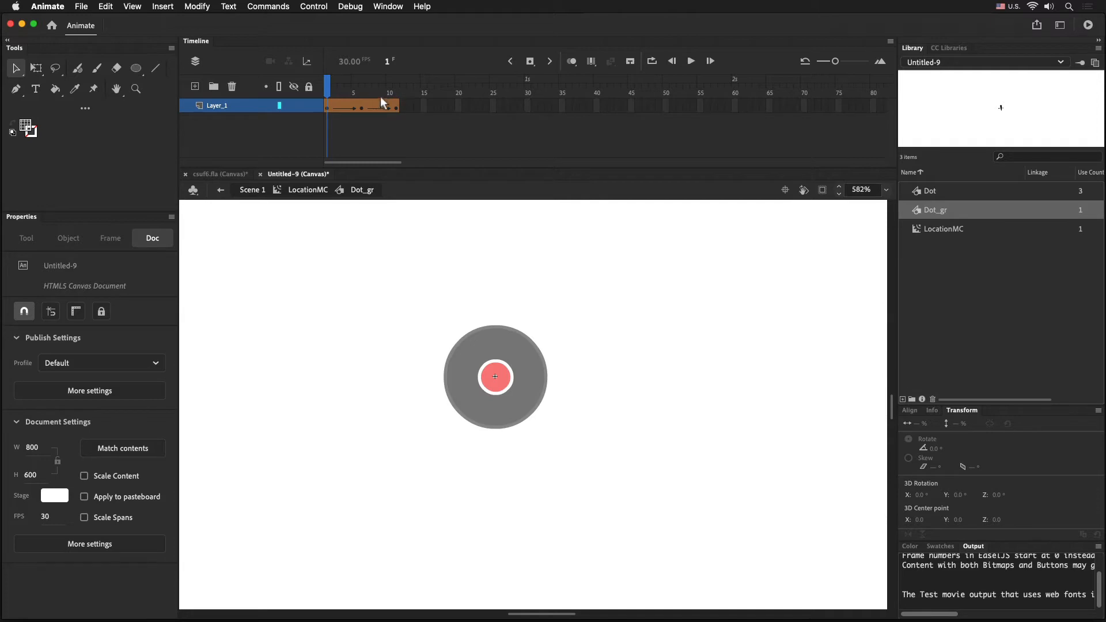
pyautogui.moveTo(329, 94)
pyautogui.mouseDown()
pyautogui.moveTo(386, 98)
pyautogui.moveTo(311, 101)
pyautogui.mouseUp()
pyautogui.click(328, 106)
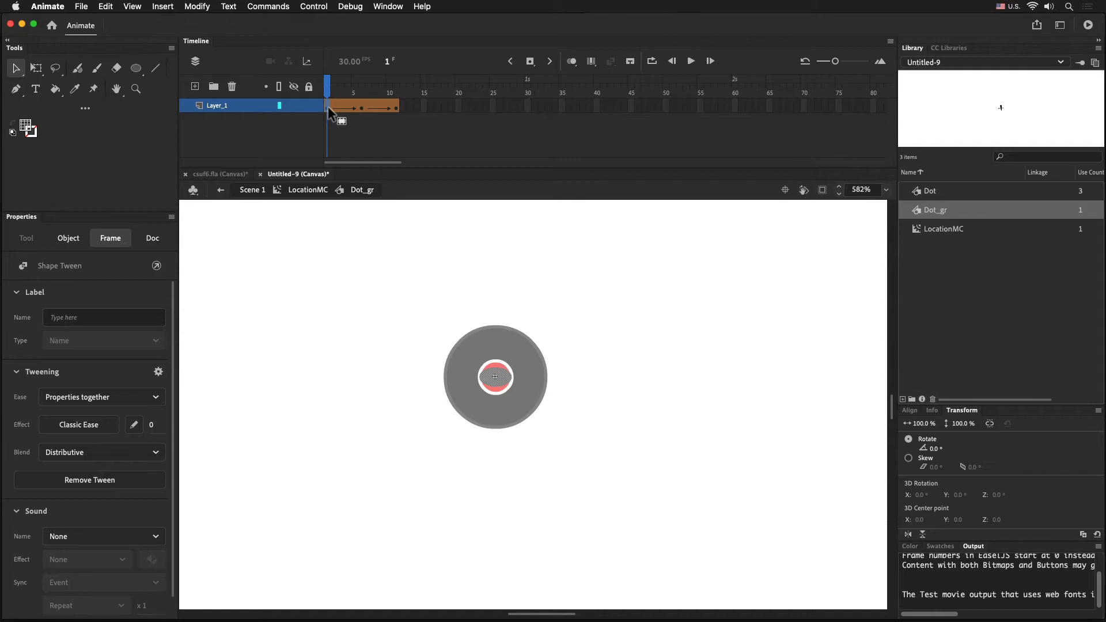
# Step: Copy the first keyframe of the Dot_gr shape tween onto frame 11 and scrub back to frame 1
pyautogui.press('alt')
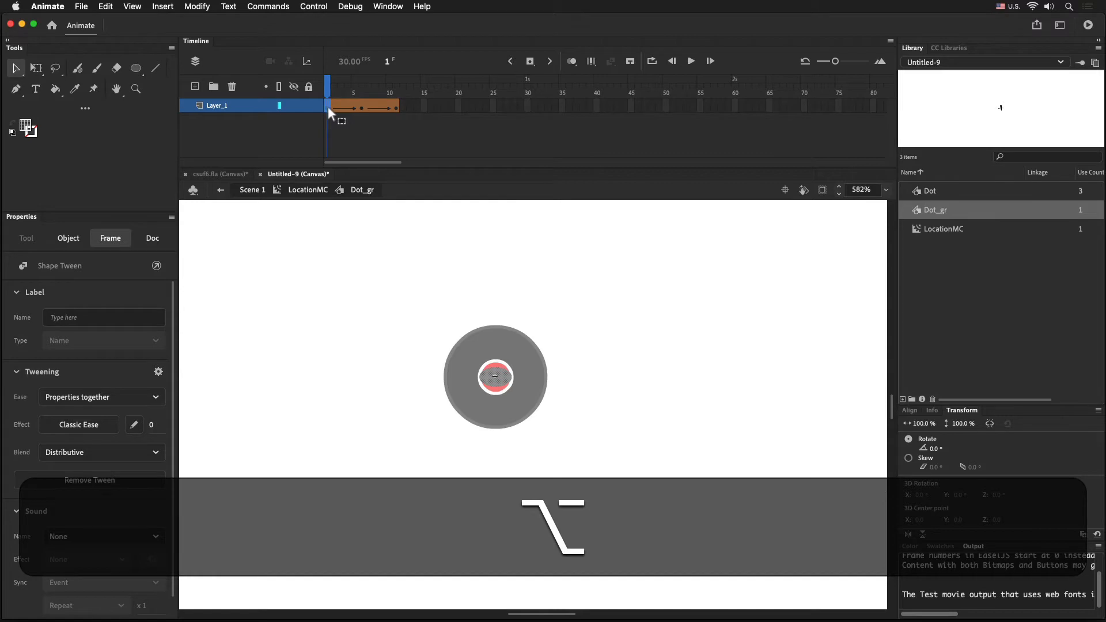
pyautogui.keyDown('alt'); pyautogui.click(396, 105); pyautogui.keyUp('alt')
pyautogui.moveTo(396, 92); pyautogui.dragTo(327, 97)
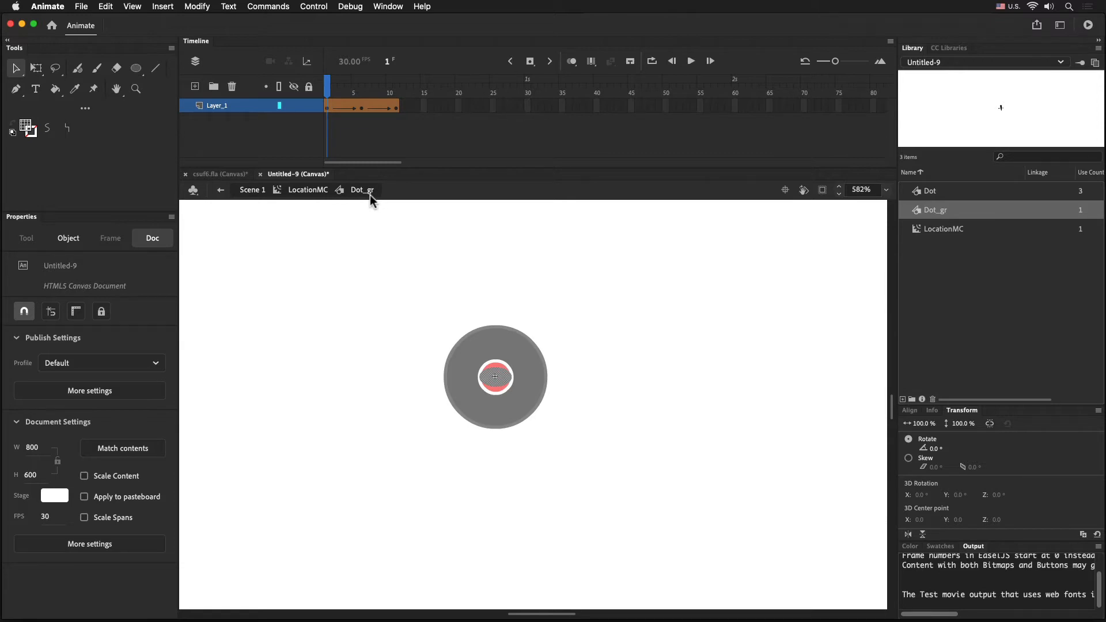
# Step: Return to LocationMC and delete Layer_1 with the old black-and-red dot tween
pyautogui.click(305, 191)
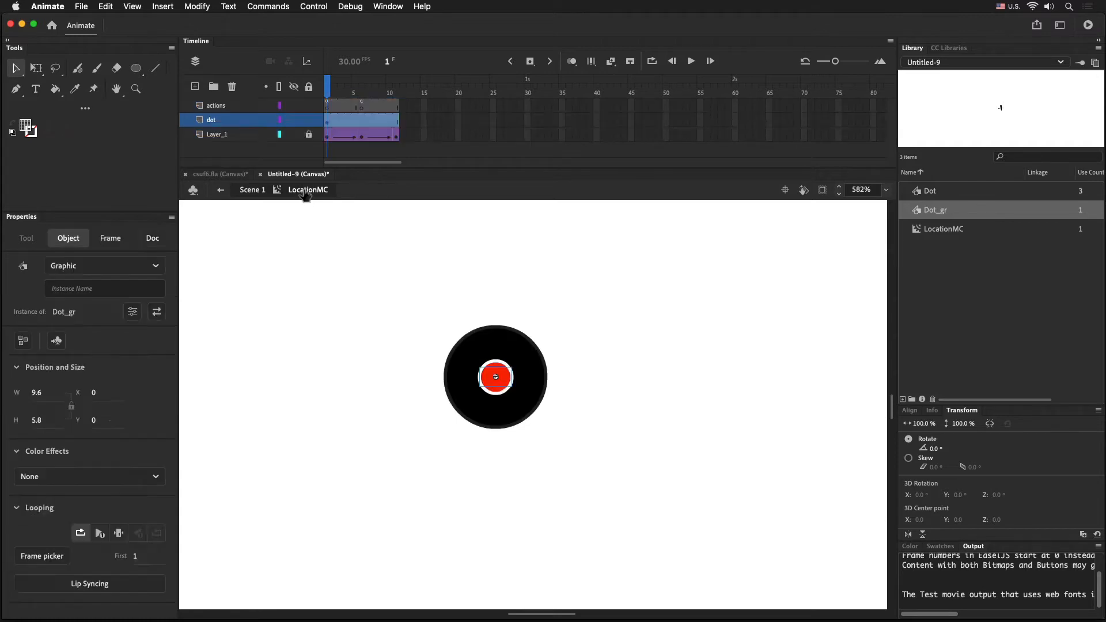
pyautogui.click(231, 133)
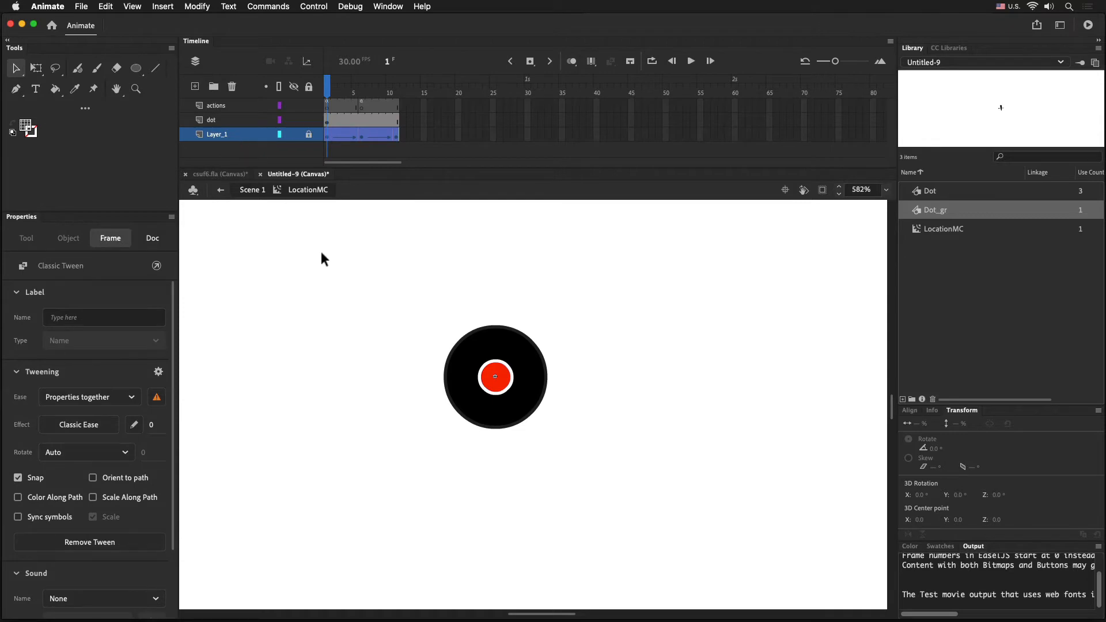
pyautogui.rightClick(243, 134)
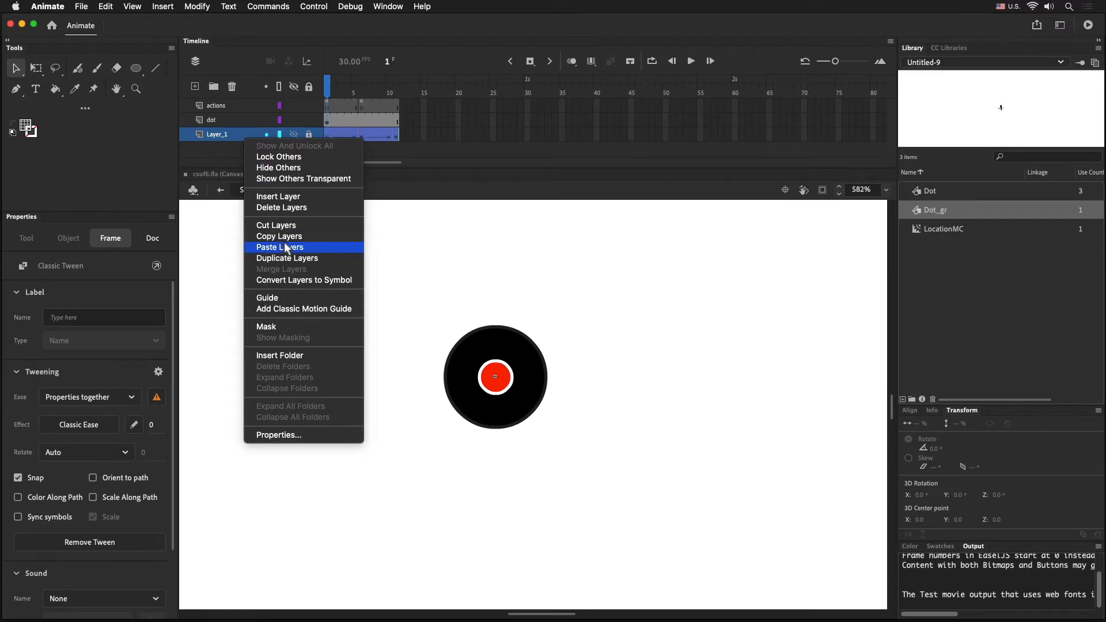
pyautogui.click(293, 205)
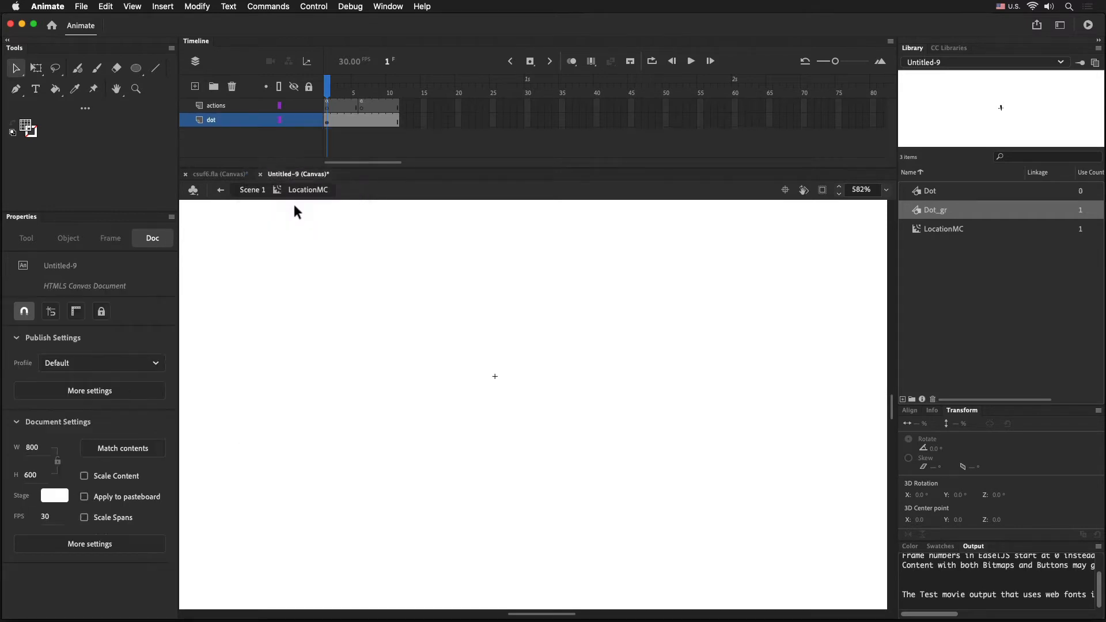
# Step: Copy the dot layer of LocationMC and open the Dot_gr symbol to check its shape tween
pyautogui.rightClick(256, 120)
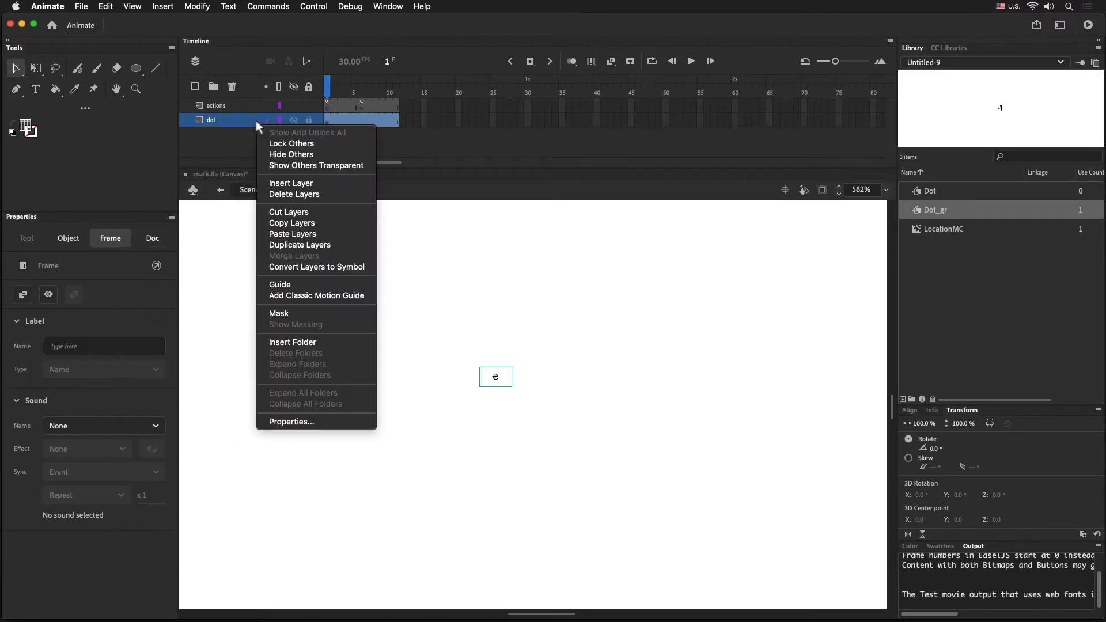
pyautogui.click(311, 224)
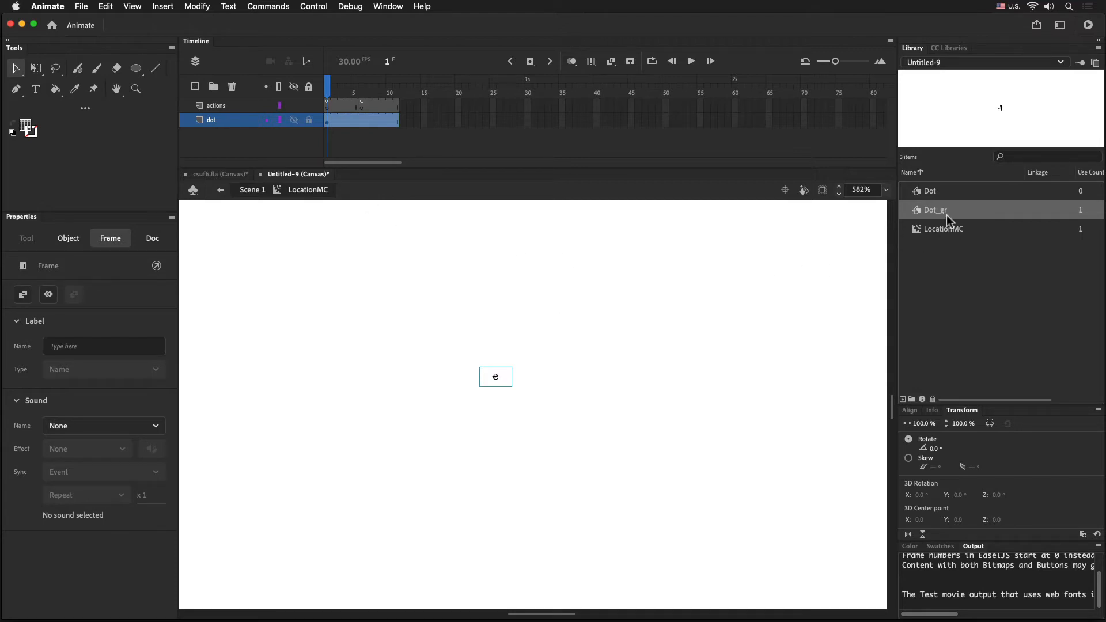
pyautogui.doubleClick(916, 210)
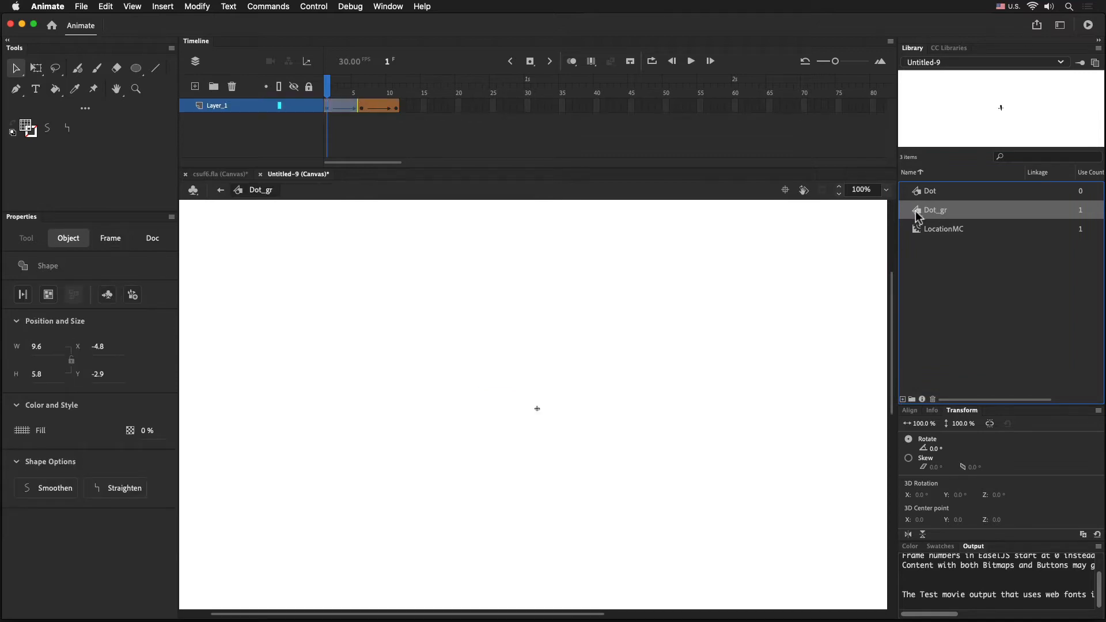
pyautogui.moveTo(326, 80)
pyautogui.mouseDown()
pyautogui.moveTo(403, 99)
pyautogui.moveTo(325, 93)
pyautogui.mouseUp()
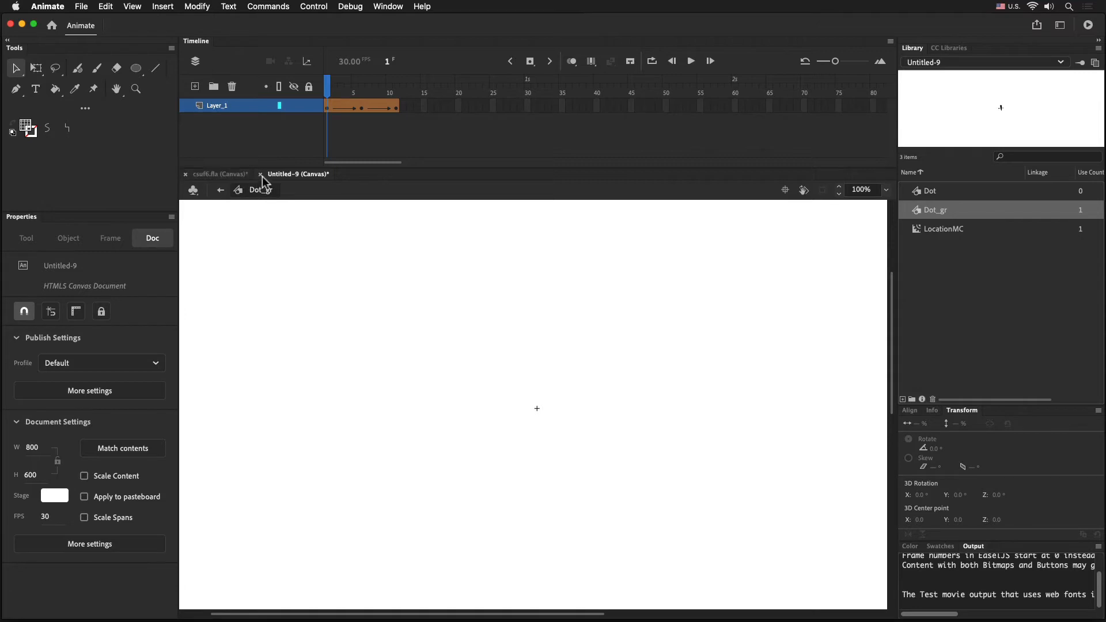
# Step: Switch to the csuf6.fla document, fit the stage in view, and open the _AD_MC marker for editing in place
pyautogui.click(235, 174)
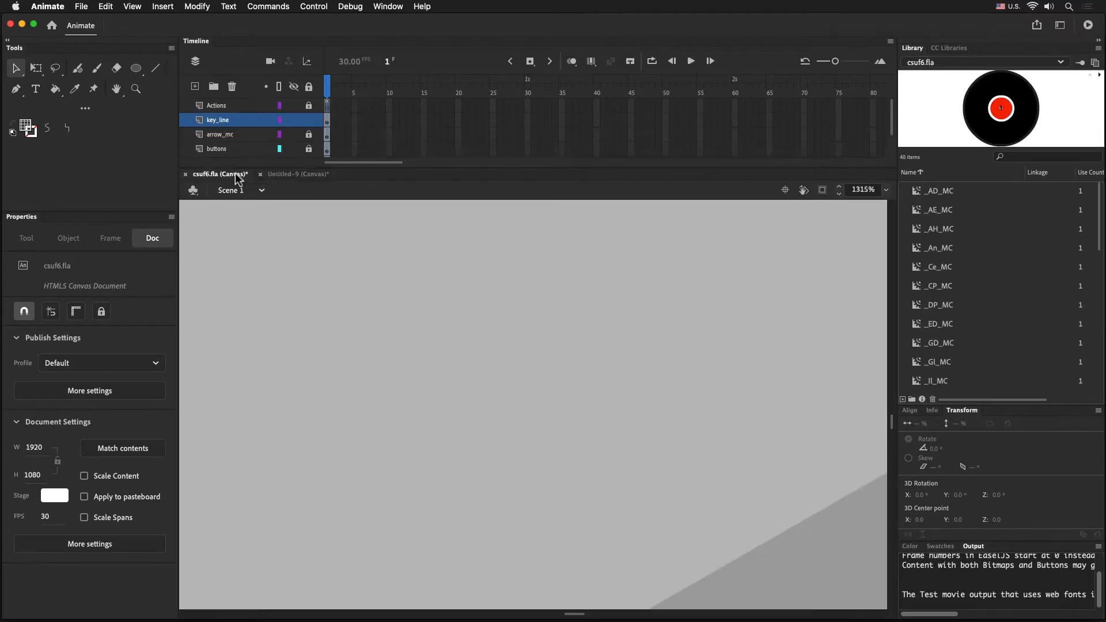
pyautogui.press('super')
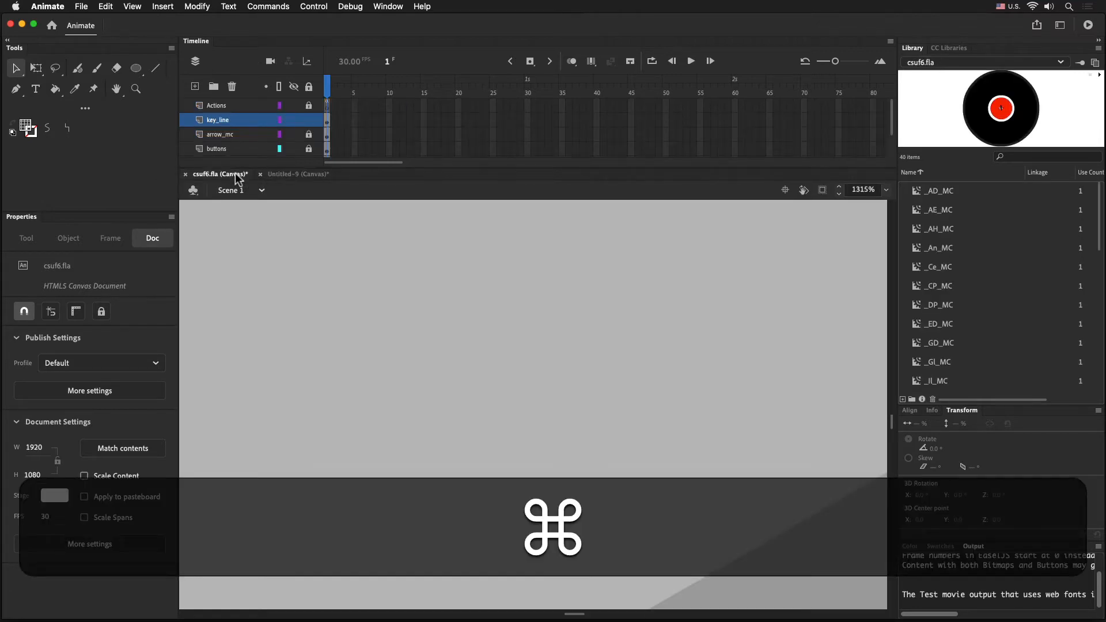
pyautogui.press('super+2')
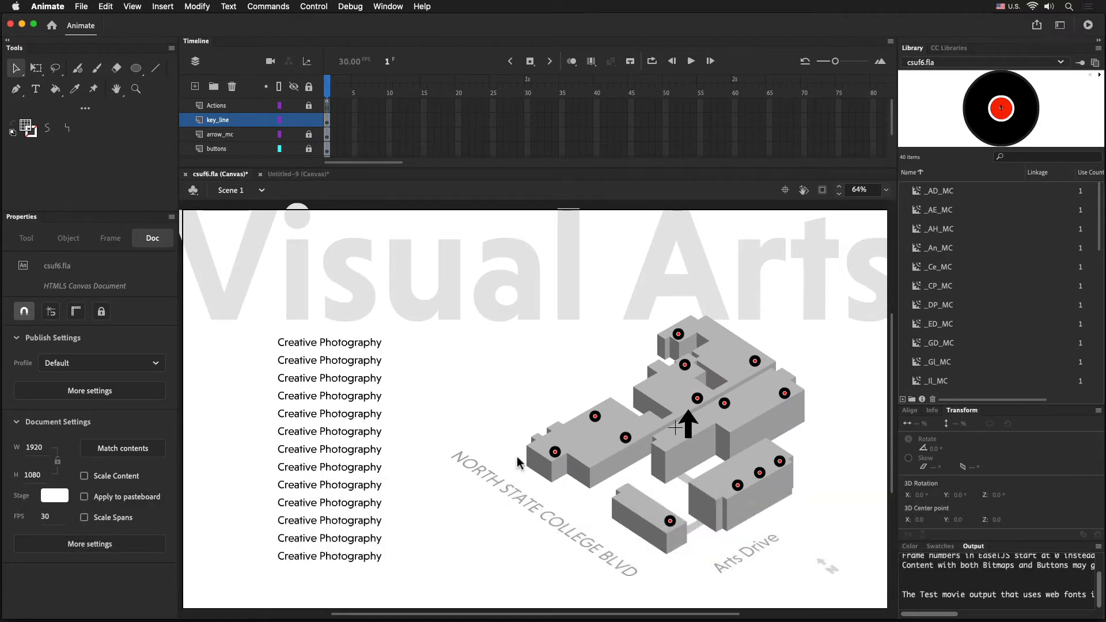
pyautogui.doubleClick(555, 452)
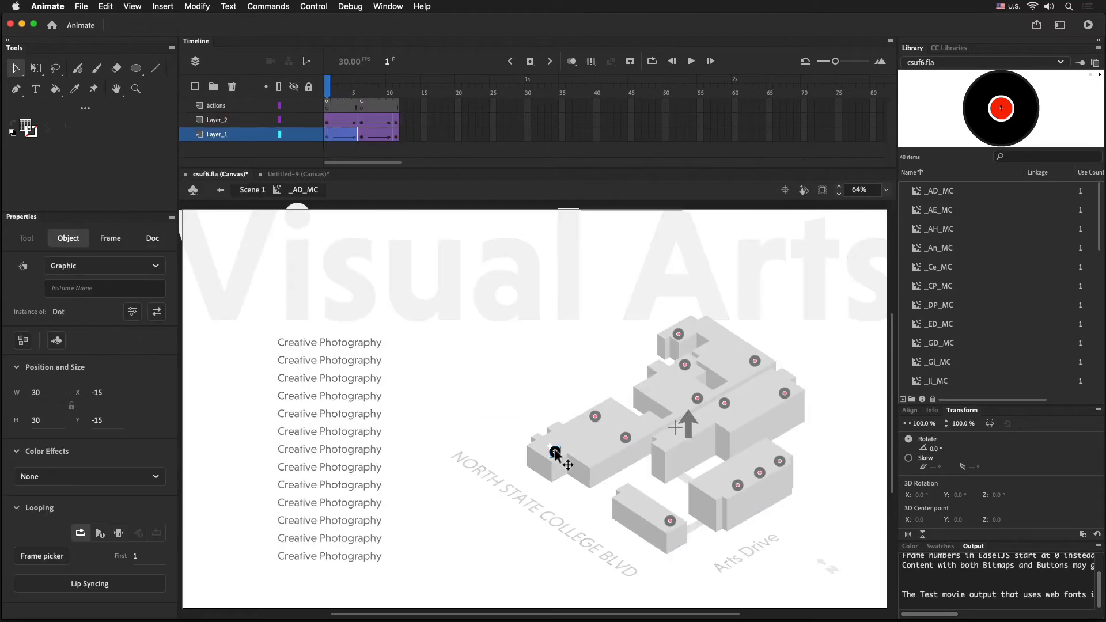
# Step: Identify the layer holding the old dot in _AD_MC, Layer_1, and delete it
pyautogui.click(234, 135)
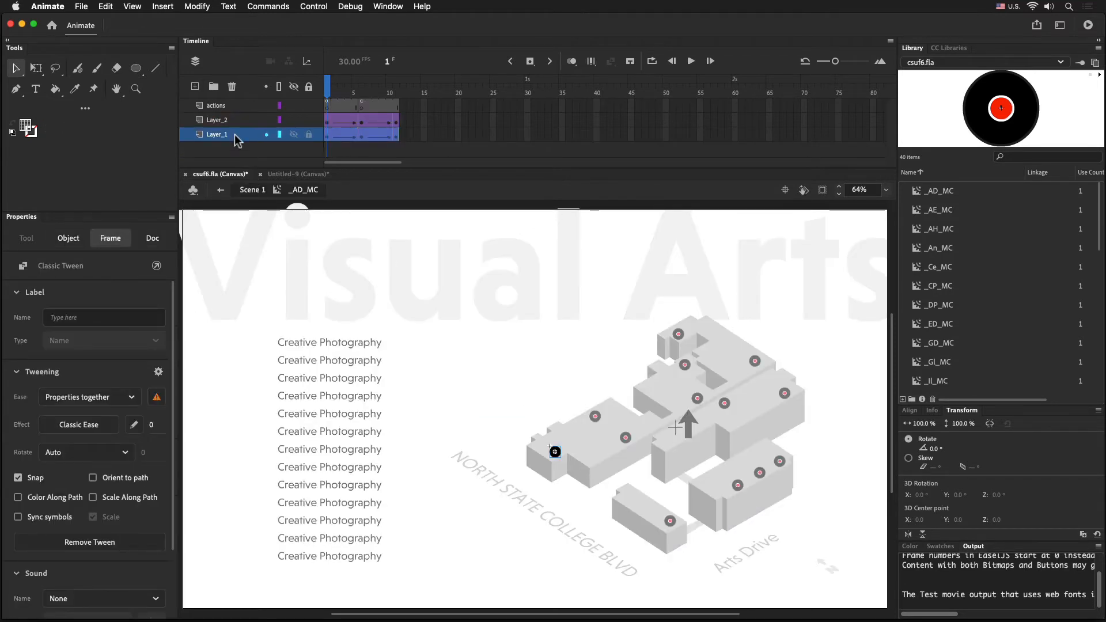
pyautogui.click(295, 134)
pyautogui.click(295, 134)
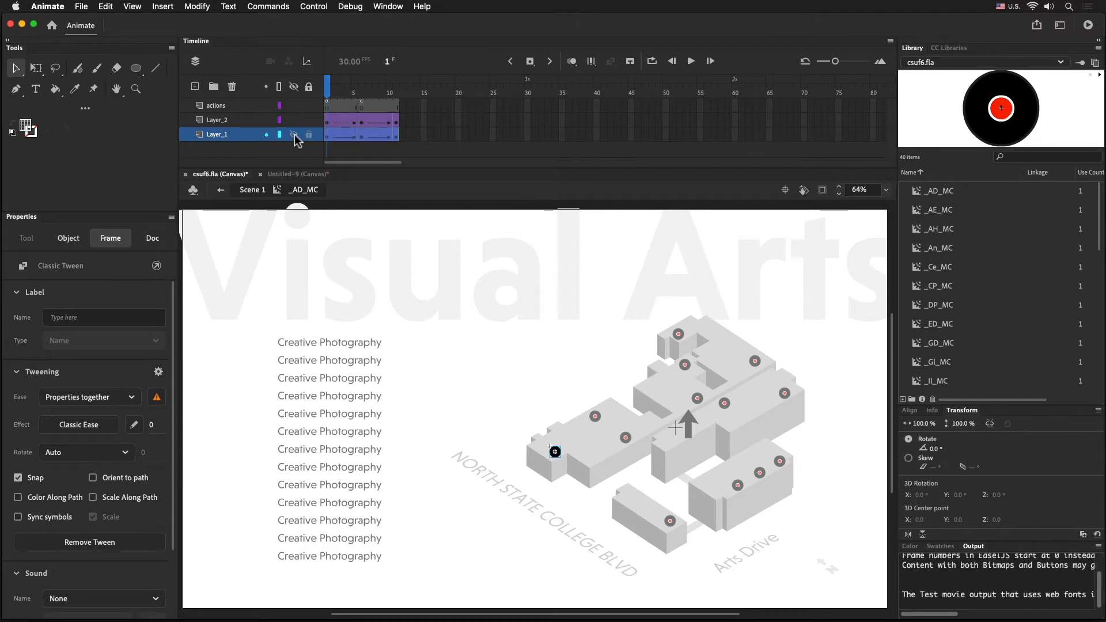
pyautogui.rightClick(245, 134)
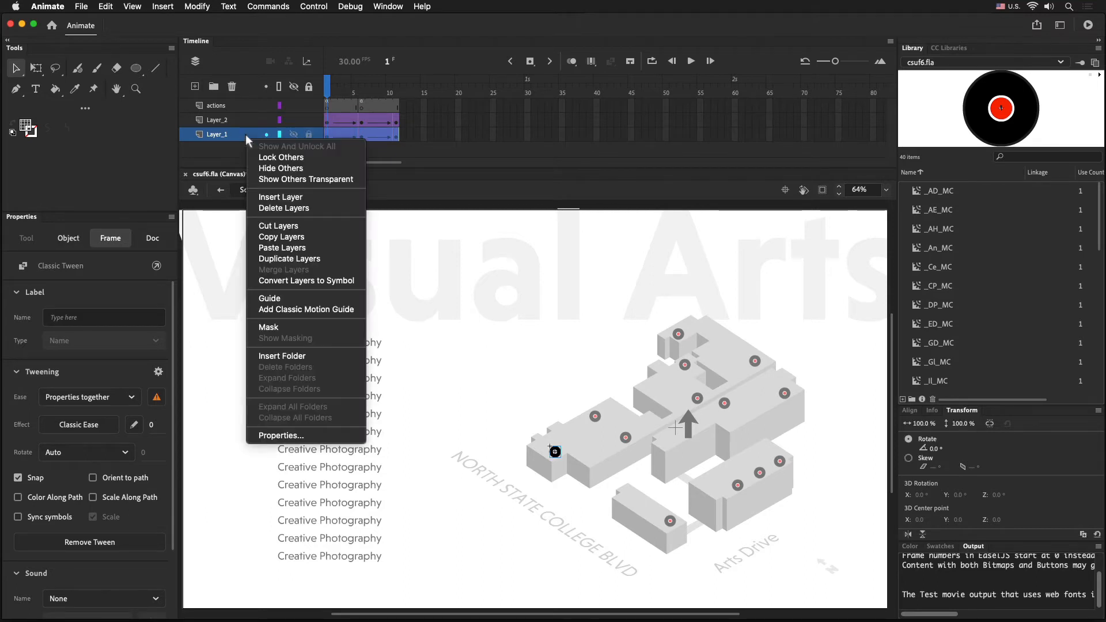
pyautogui.click(245, 134)
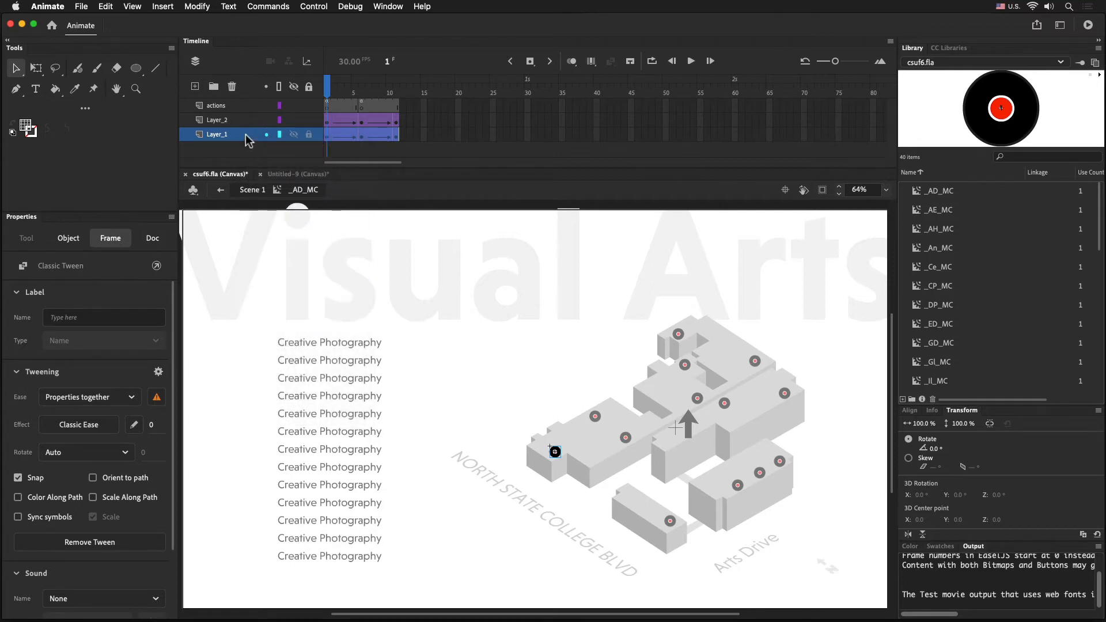
pyautogui.click(232, 87)
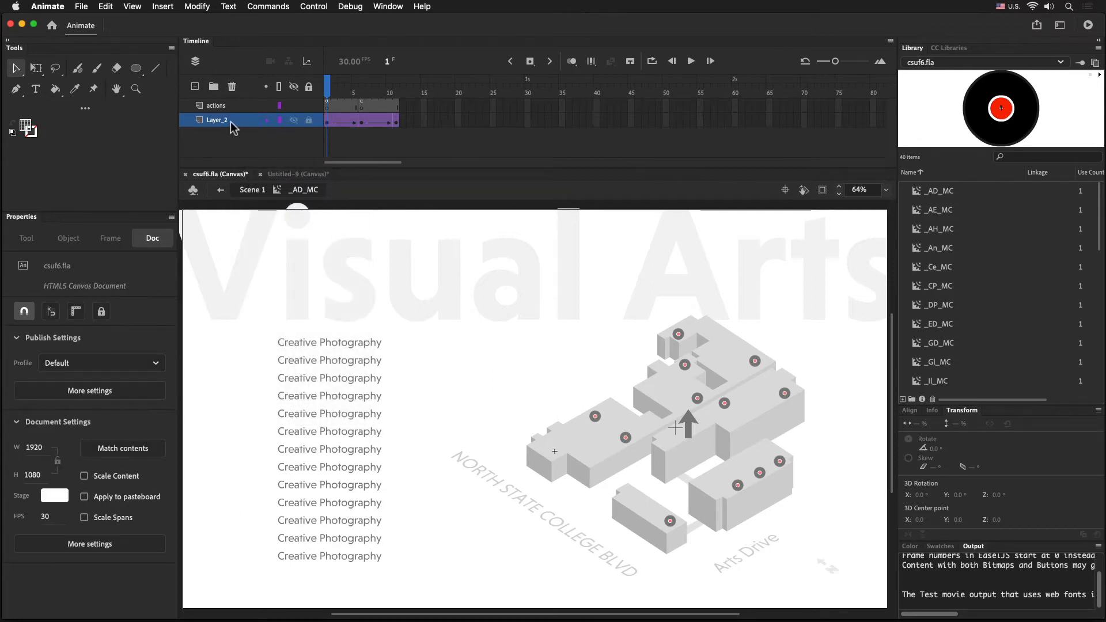
pyautogui.moveTo(329, 95)
pyautogui.mouseDown()
pyautogui.moveTo(391, 95)
pyautogui.moveTo(327, 95)
pyautogui.mouseUp()
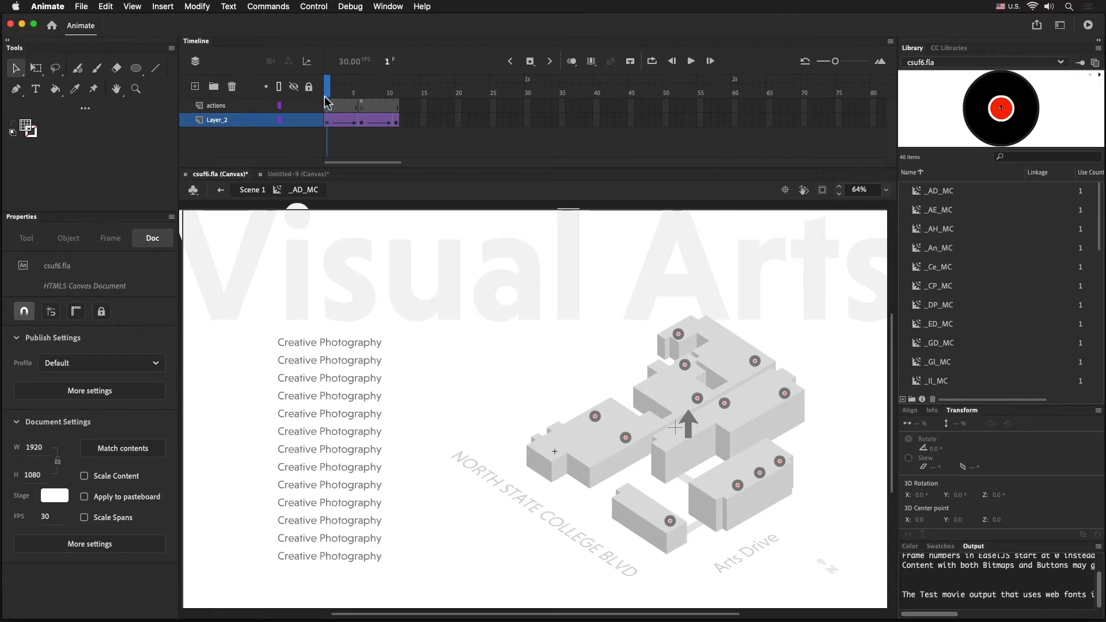
# Step: Paste the copied dot layer into _AD_MC and place it below Layer_2
pyautogui.rightClick(233, 119)
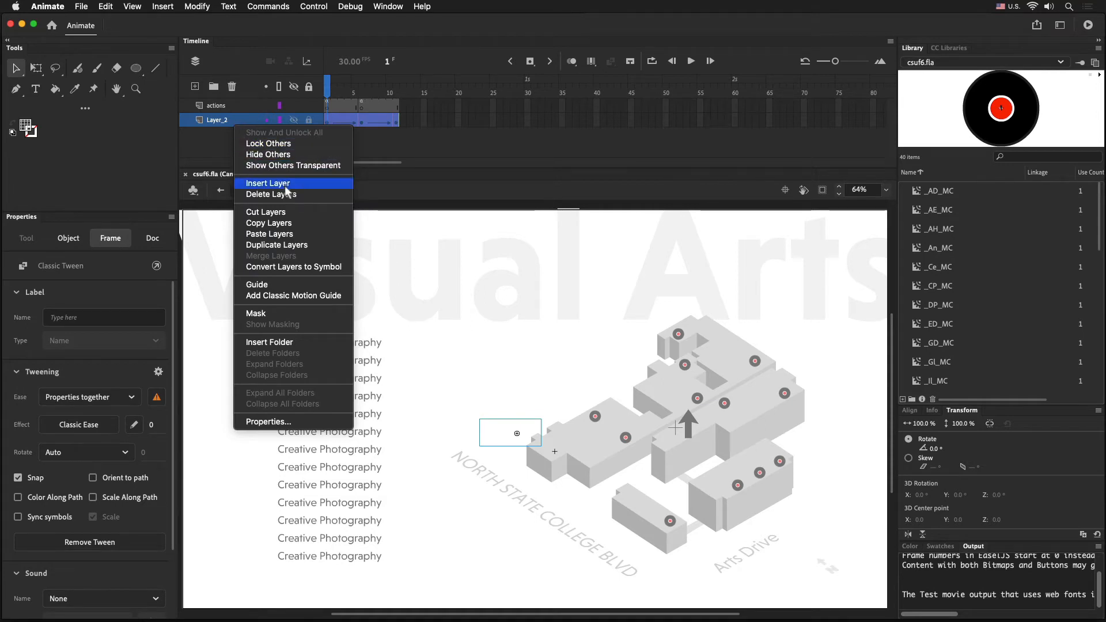
pyautogui.click(293, 236)
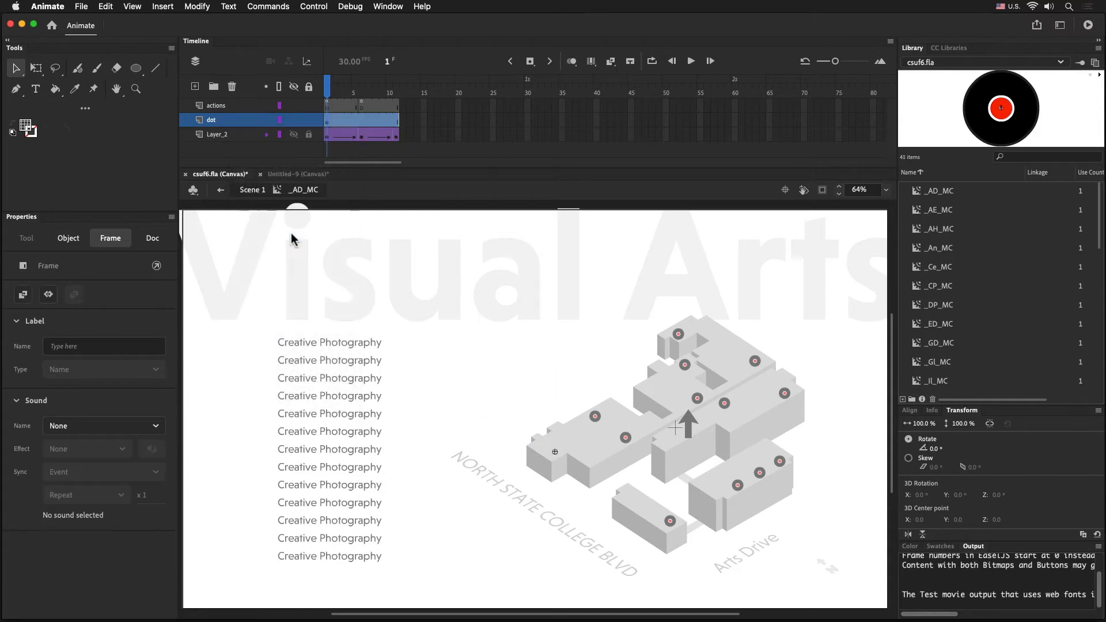
pyautogui.moveTo(265, 124); pyautogui.dragTo(272, 161)
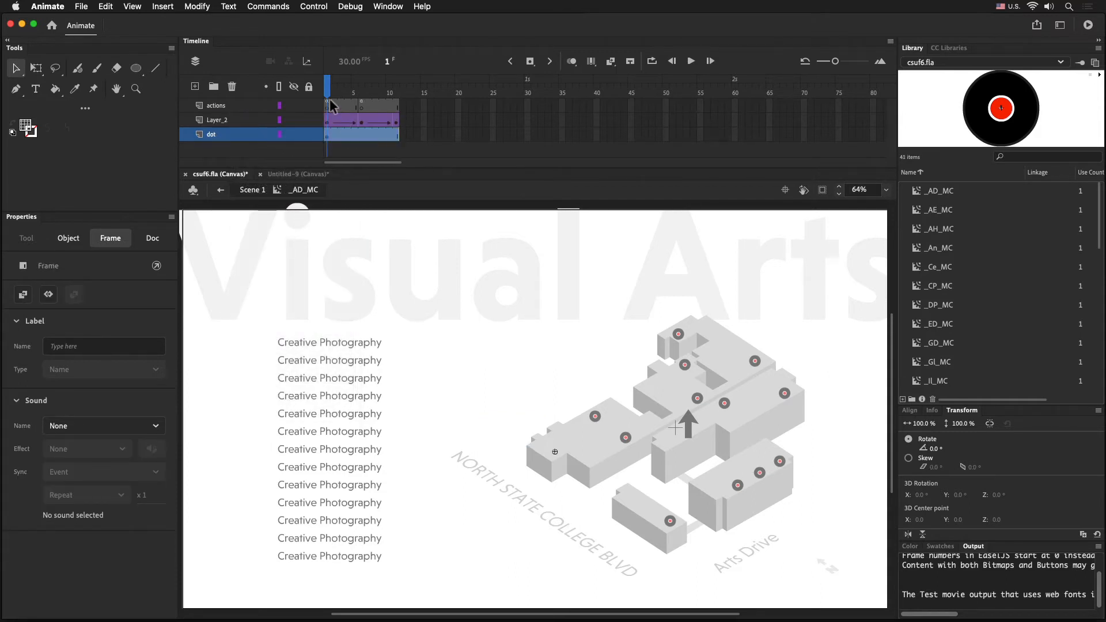
# Step: Test the movie in the browser, try the Department Office entry, and close the preview
pyautogui.press('super+Return')
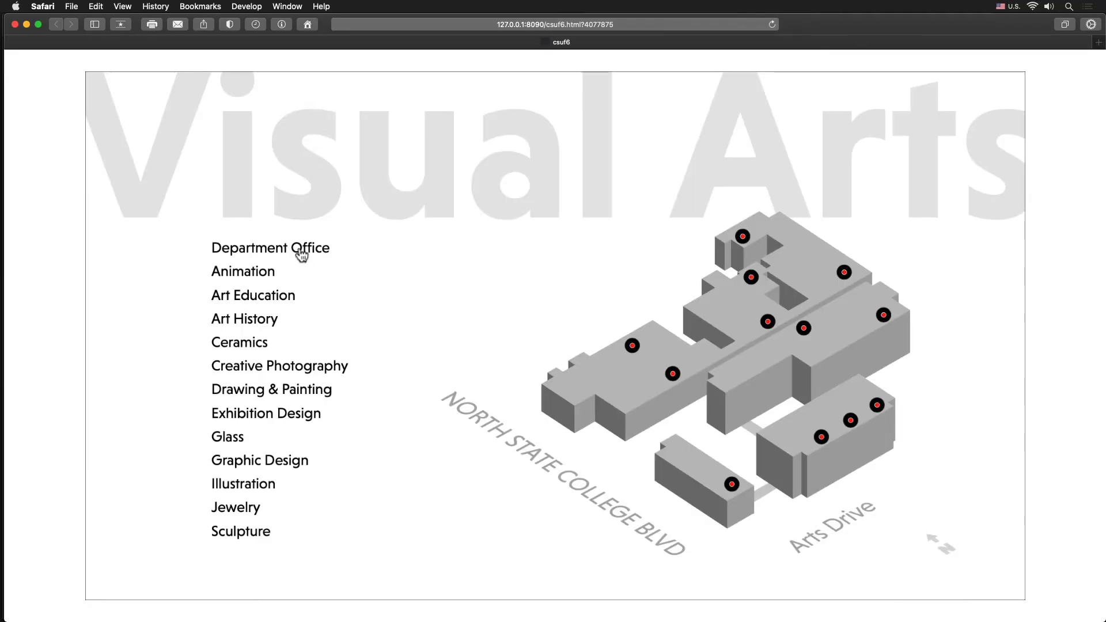
pyautogui.click(301, 254)
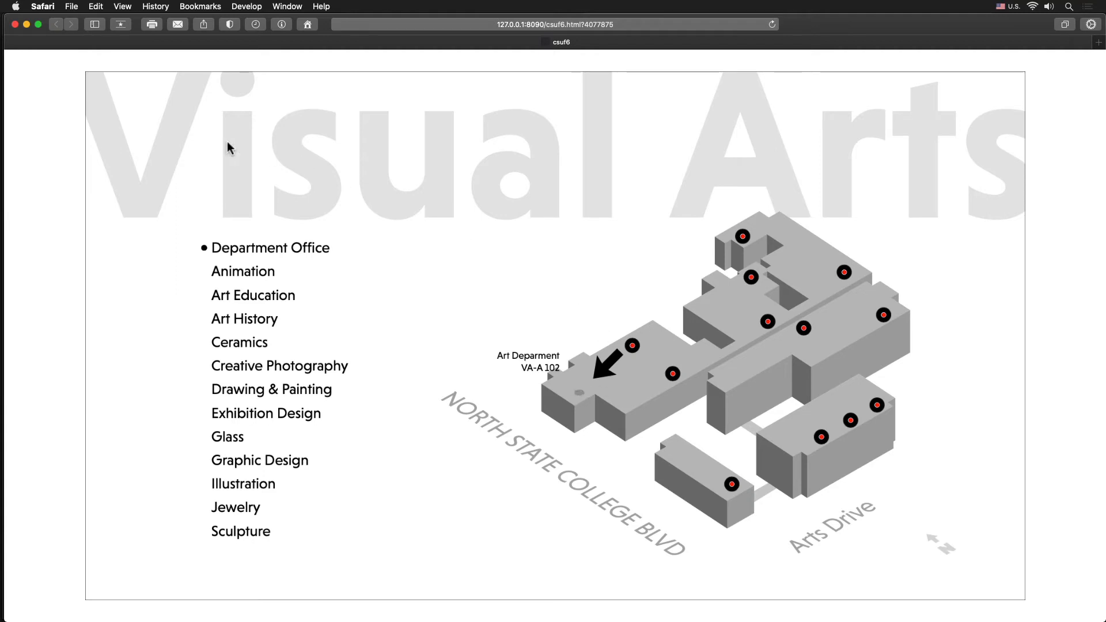
pyautogui.click(15, 24)
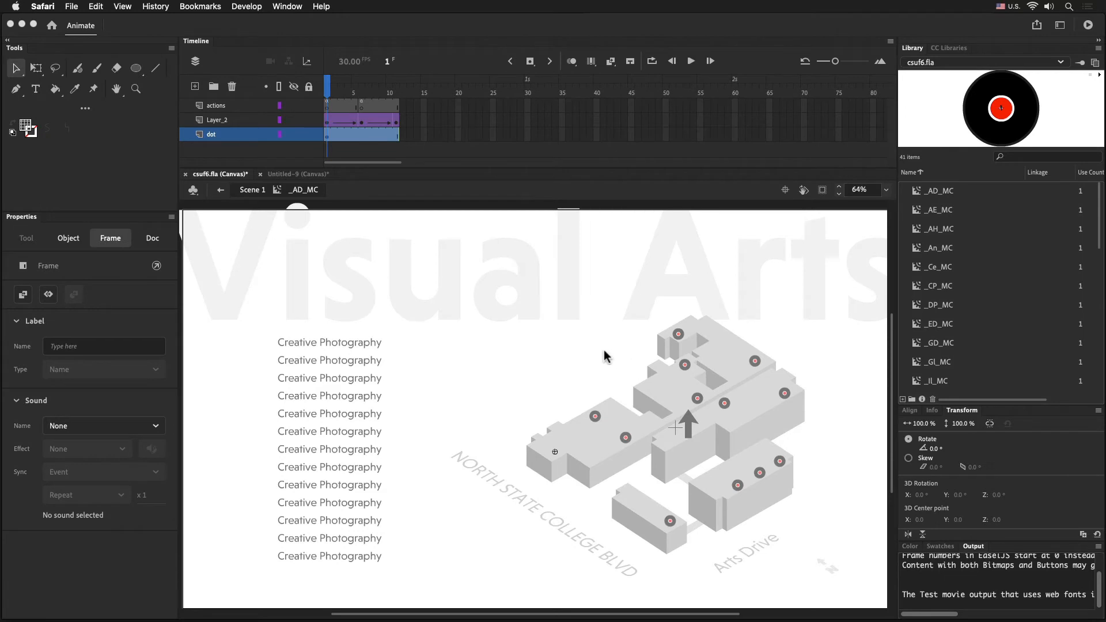
# Step: Open the _AH_MC marker from the main scene, paste the copied dot layer above Layer_1, and delete Layer_1
pyautogui.doubleClick(547, 337)
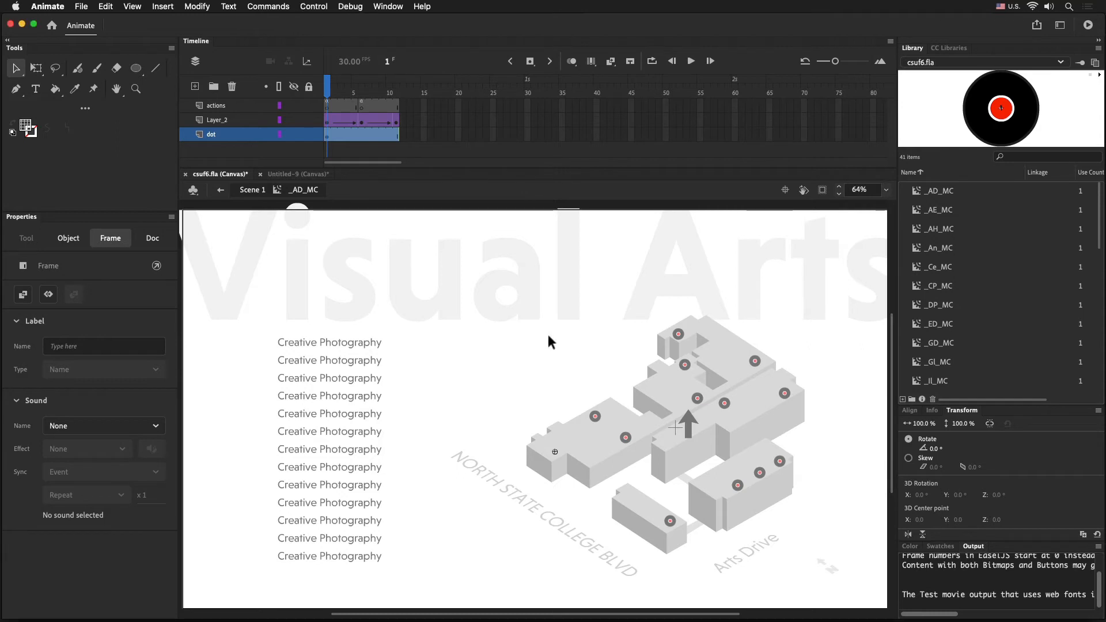
pyautogui.click(596, 416)
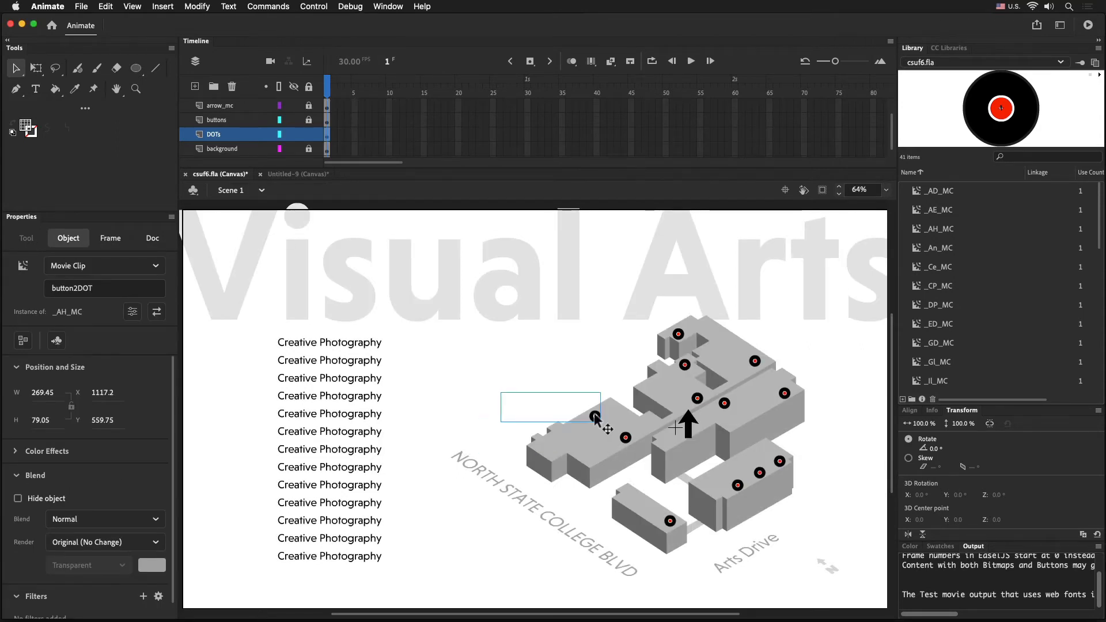
pyautogui.doubleClick(595, 417)
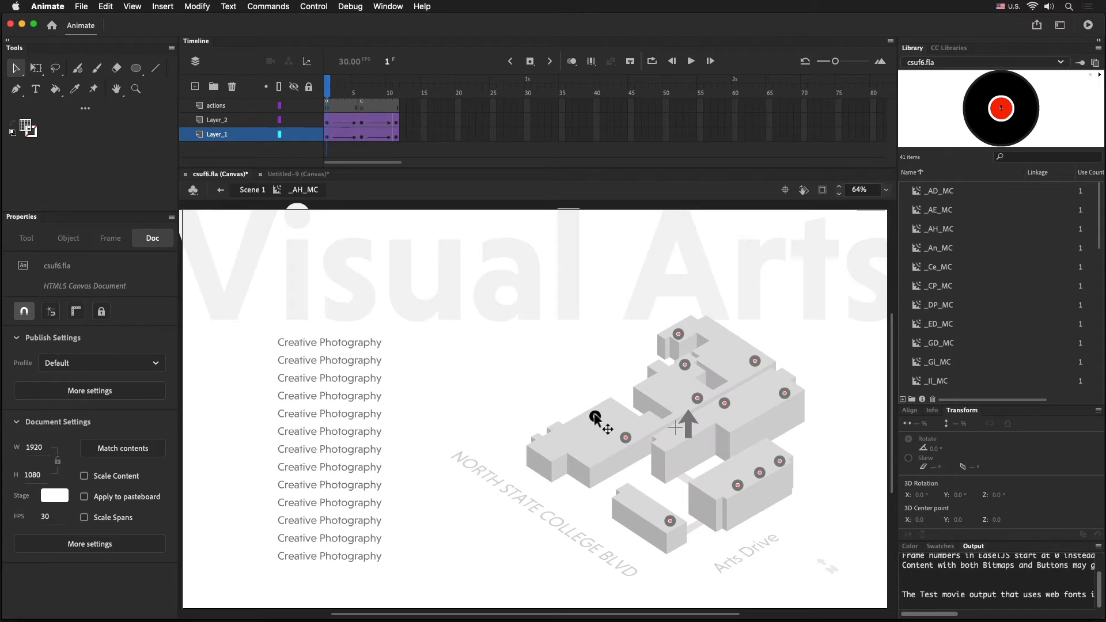
pyautogui.click(234, 137)
pyautogui.rightClick(235, 140)
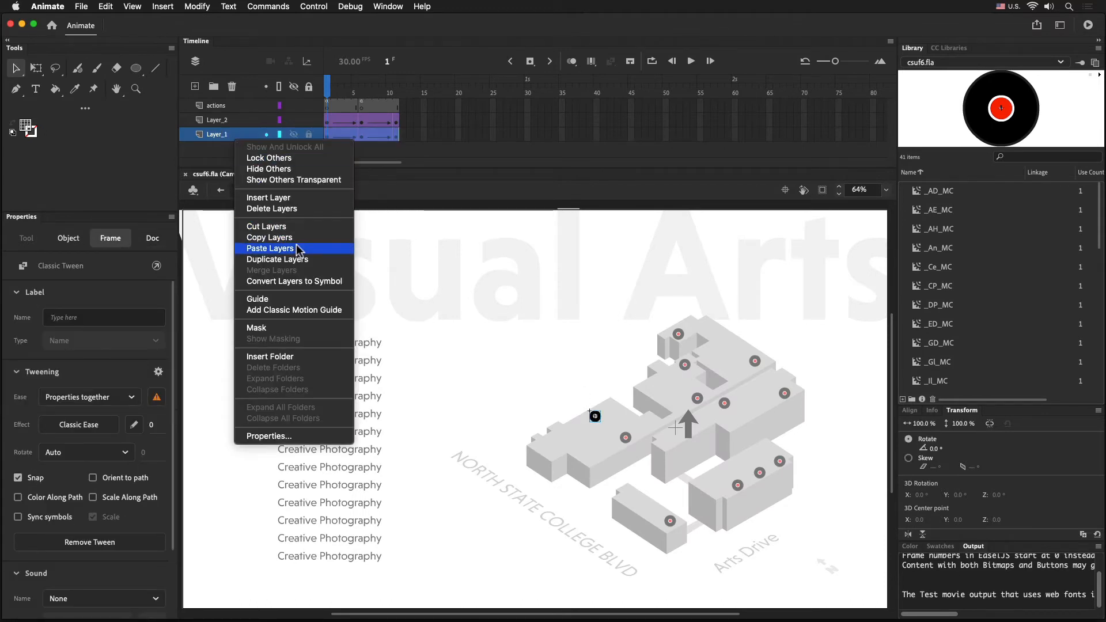
pyautogui.click(269, 249)
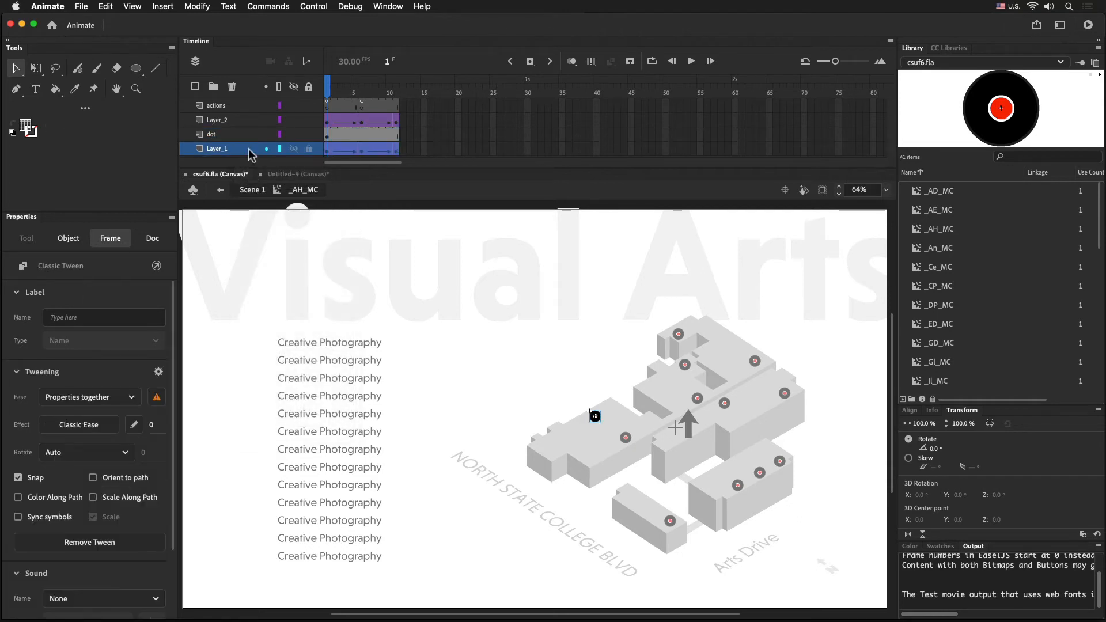
pyautogui.click(233, 88)
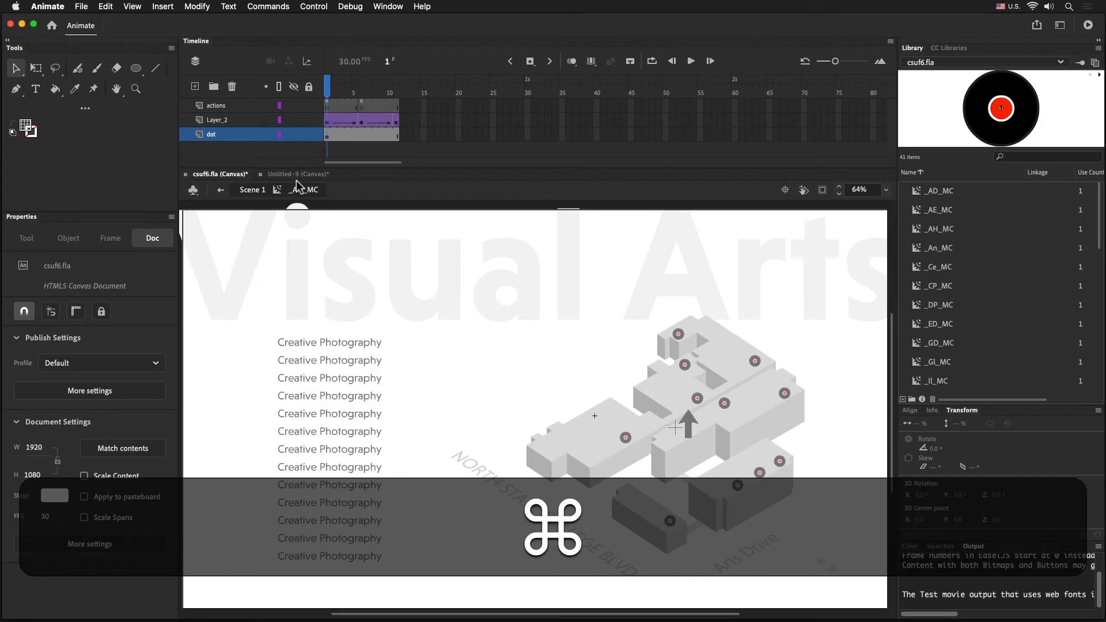
# Step: Test the movie again in the browser, check the Art History entry's marker, and close the preview
pyautogui.press('super+Return')
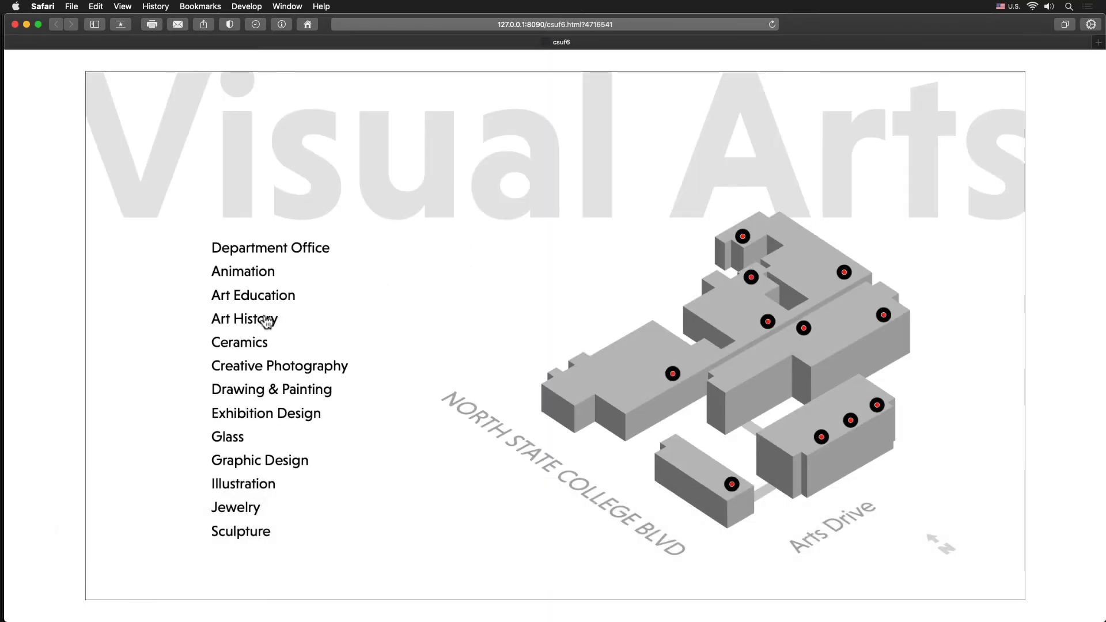
pyautogui.moveTo(267, 321)
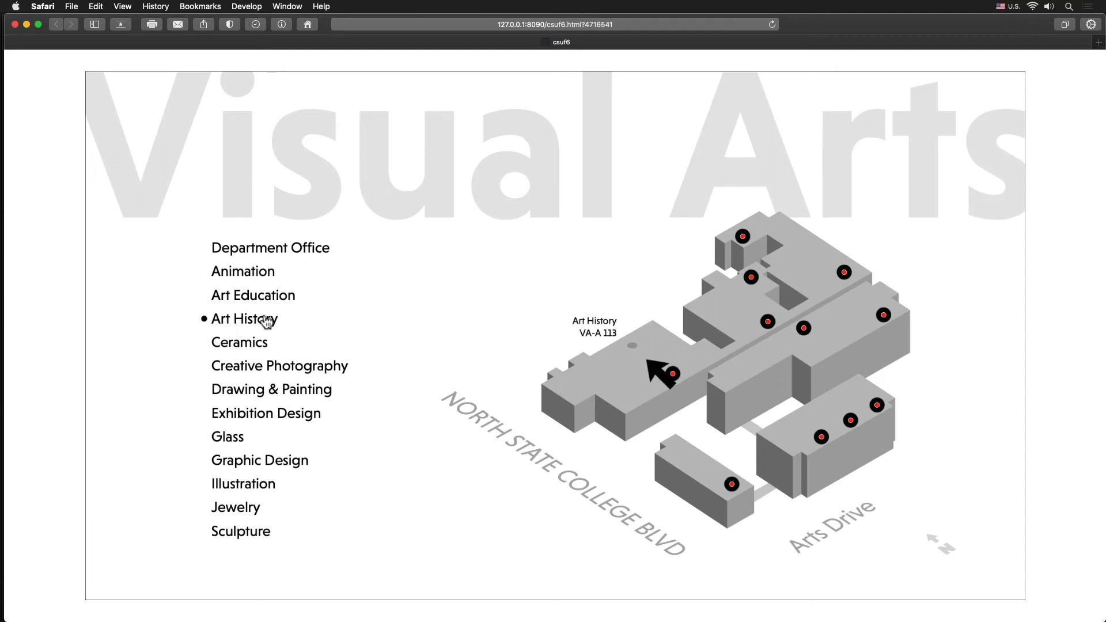
pyautogui.click(15, 24)
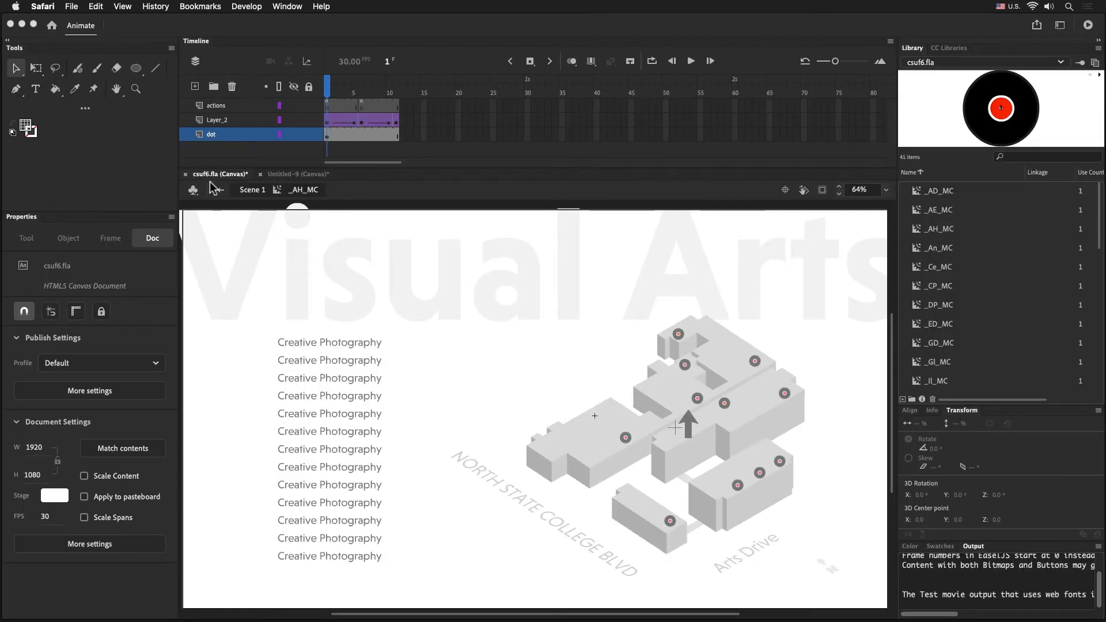
# Step: Open the _ED_MC marker from the main scene, paste the copied dot layer above Layer_1, and delete Layer_1
pyautogui.doubleClick(330, 275)
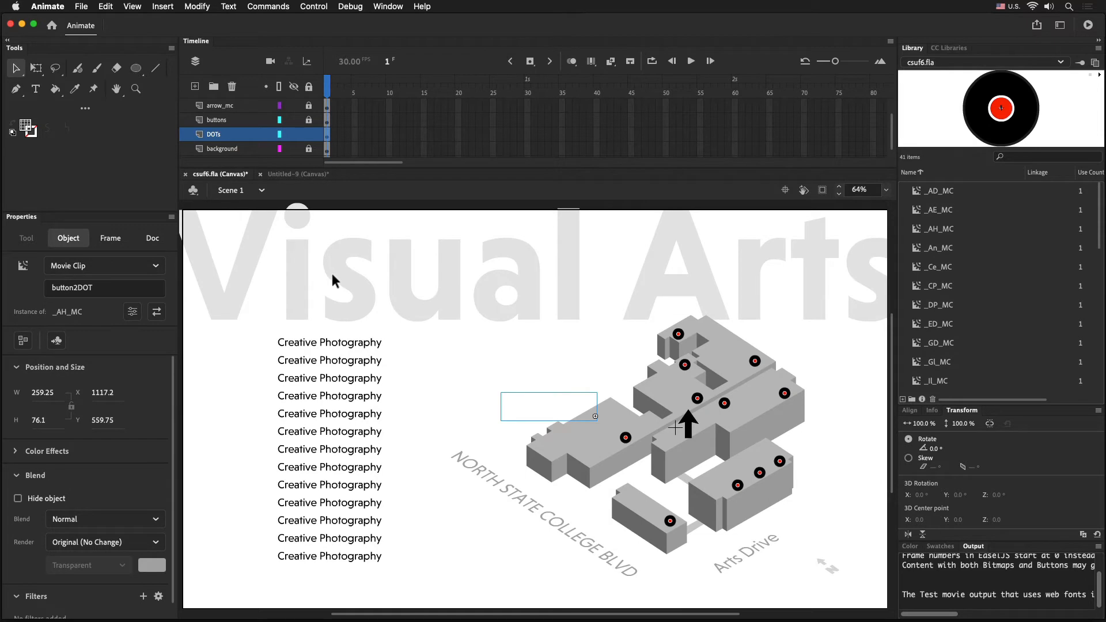
pyautogui.doubleClick(626, 438)
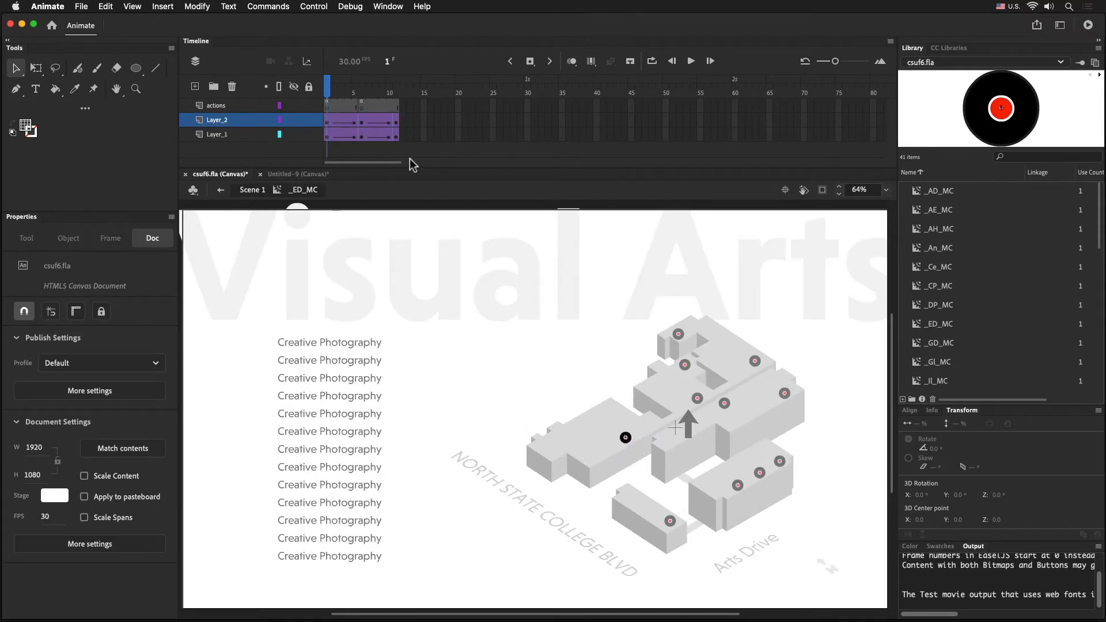
pyautogui.click(225, 134)
pyautogui.rightClick(226, 136)
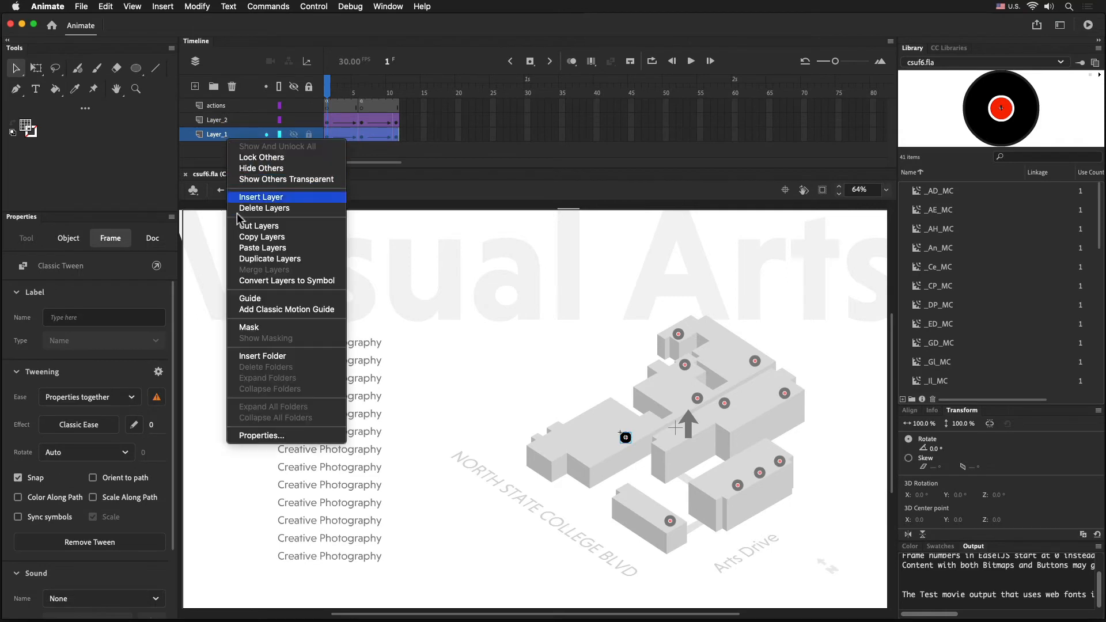
pyautogui.click(267, 251)
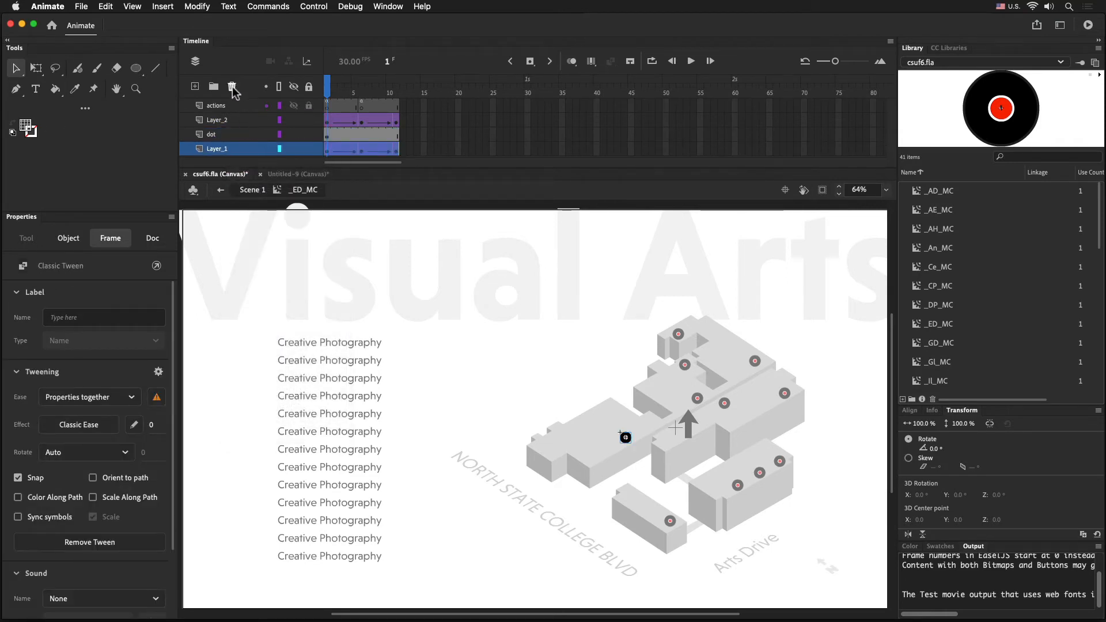
pyautogui.click(232, 86)
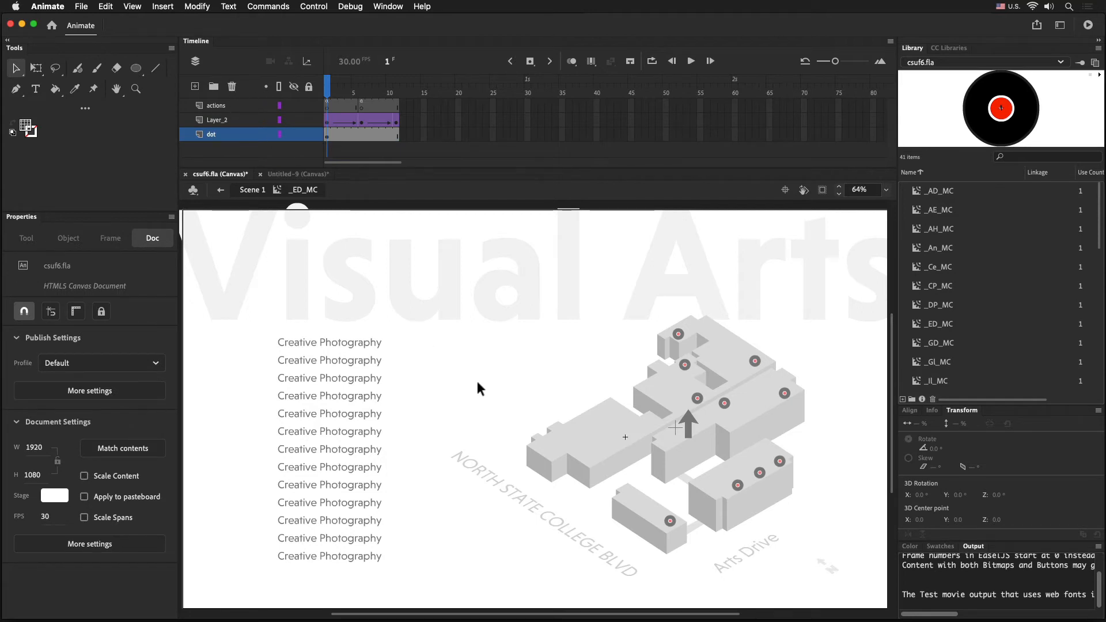
# Step: Paste the copied dot layer into the _Ce_MC marker and delete its old Layer_1
pyautogui.doubleClick(698, 398)
pyautogui.rightClick(224, 134)
pyautogui.click(256, 247)
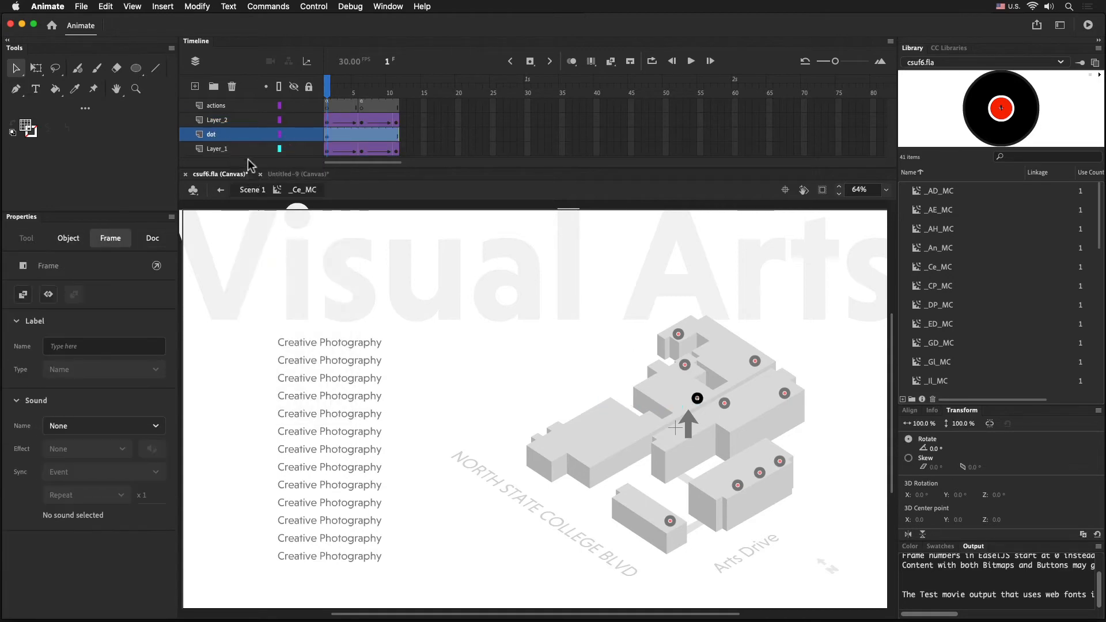
pyautogui.click(231, 87)
# Step: Open the _Gl_MC marker, paste the copied dot layer above Layer_1, and delete Layer_1
pyautogui.doubleClick(684, 365)
pyautogui.doubleClick(684, 364)
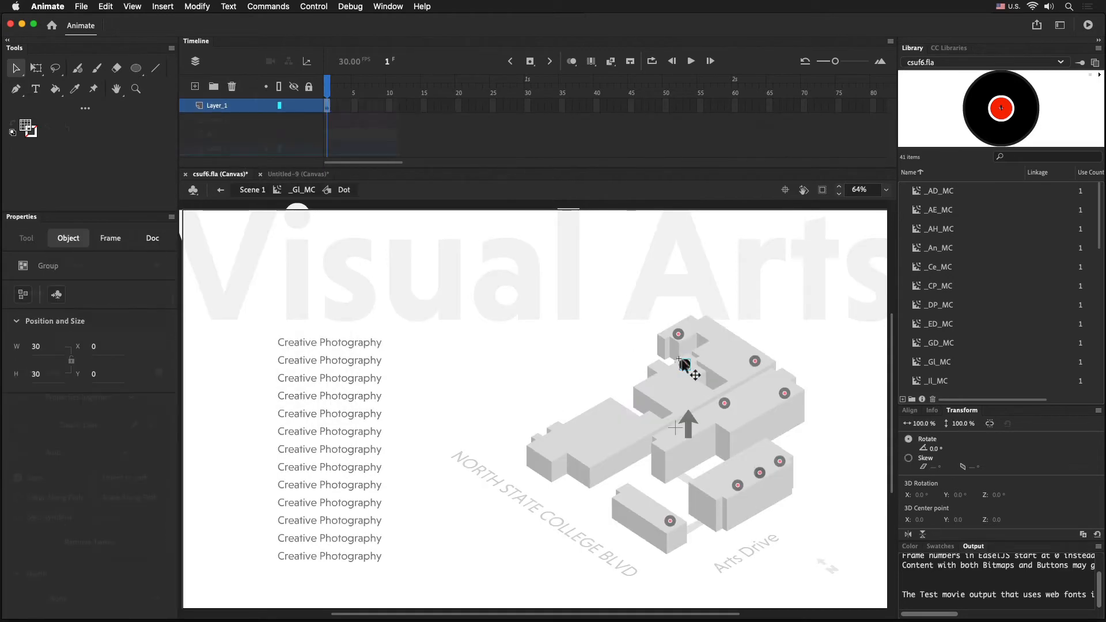
pyautogui.click(291, 192)
pyautogui.rightClick(257, 136)
pyautogui.click(299, 249)
pyautogui.click(239, 150)
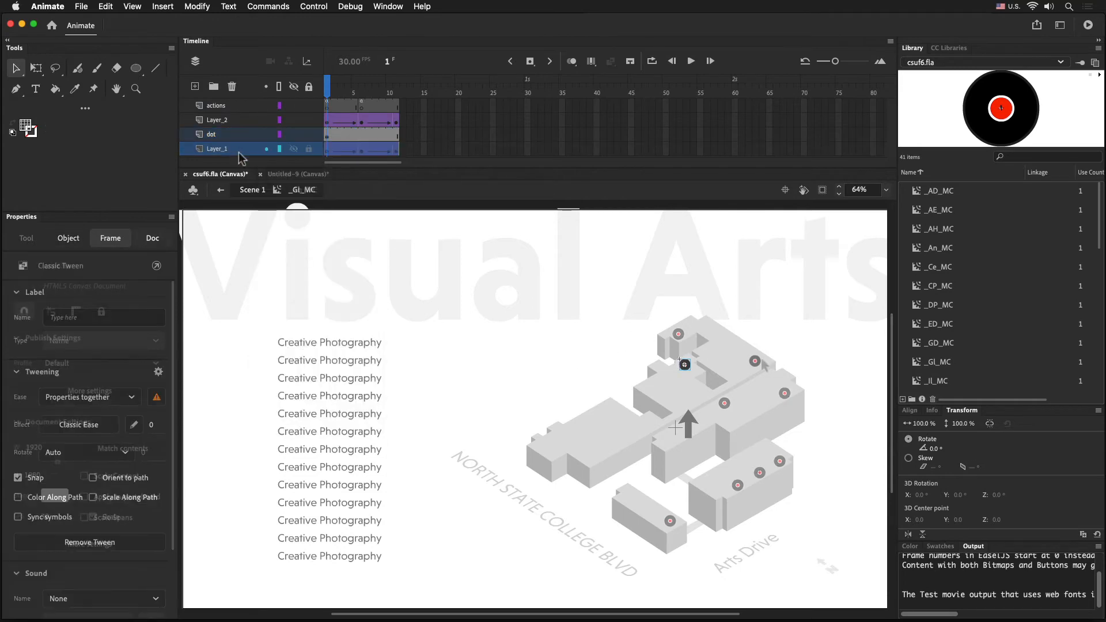
pyautogui.click(232, 86)
# Step: Return to the main scene, open the _Sc_MC marker, and paste the copied dot layer above Layer_1
pyautogui.click(248, 190)
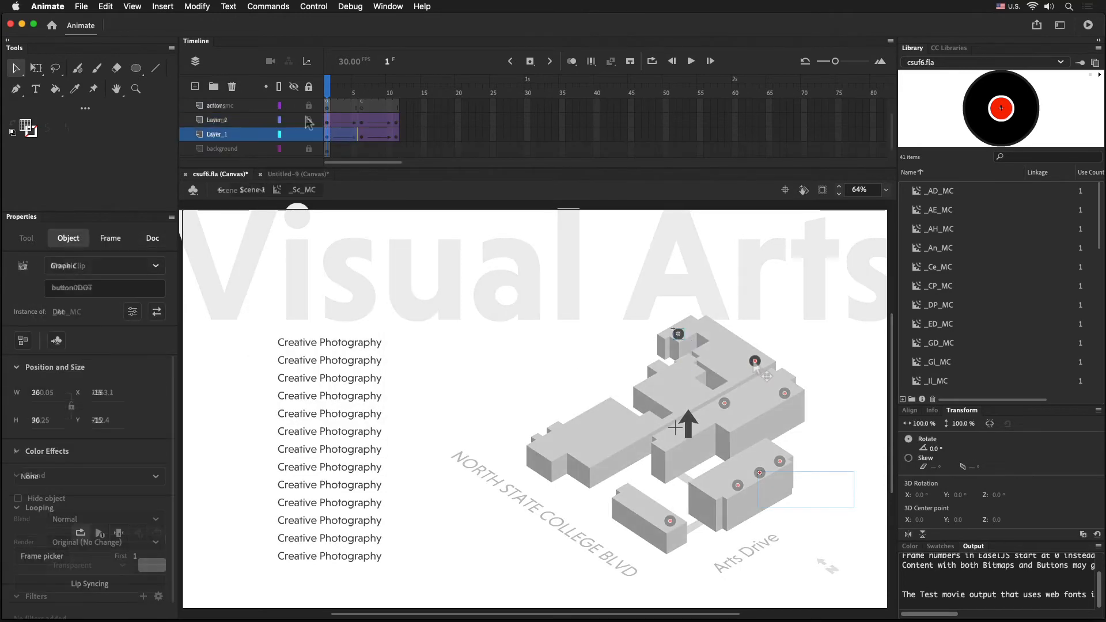
pyautogui.rightClick(230, 144)
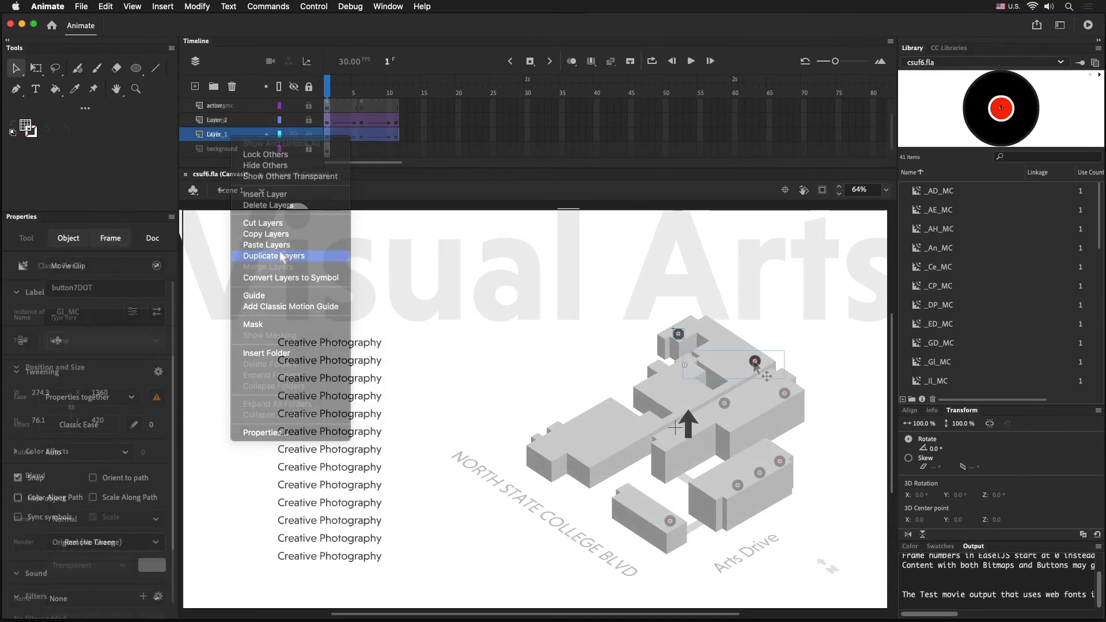
pyautogui.click(256, 248)
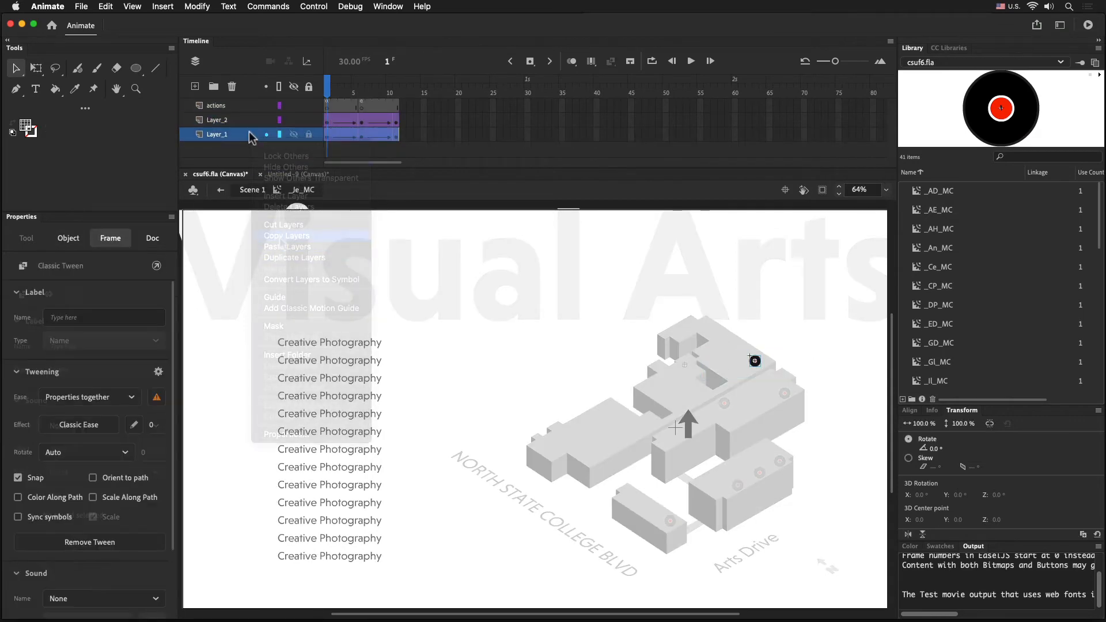
# Step: In the _Je_MC marker, paste the copied dot layer above Layer_1 and delete Layer_1
pyautogui.rightClick(250, 136)
pyautogui.click(275, 245)
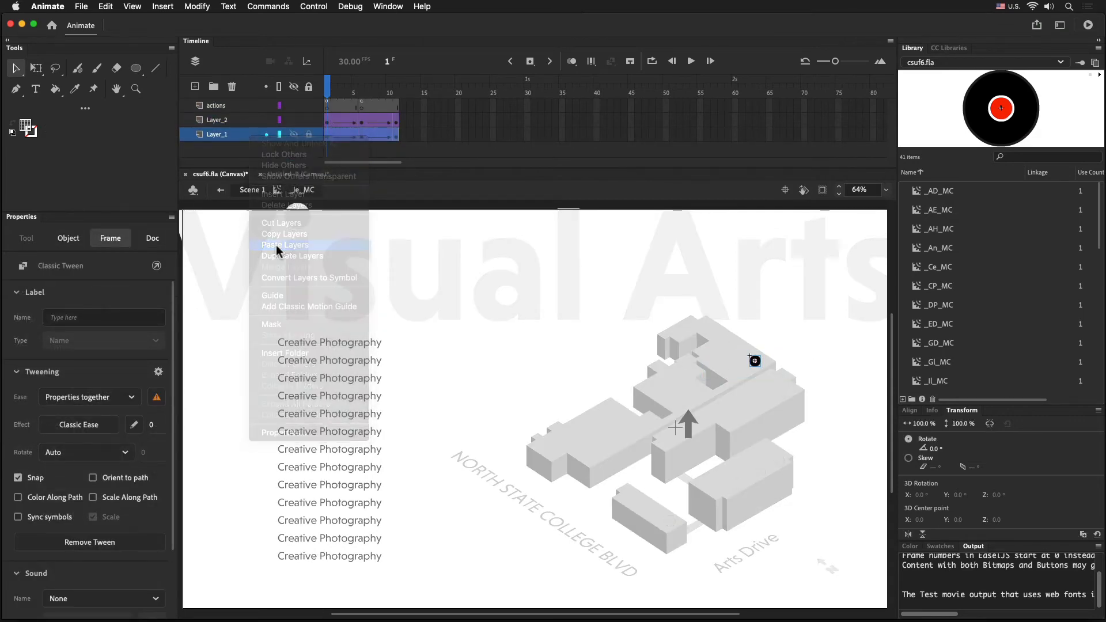
pyautogui.click(234, 148)
pyautogui.rightClick(238, 154)
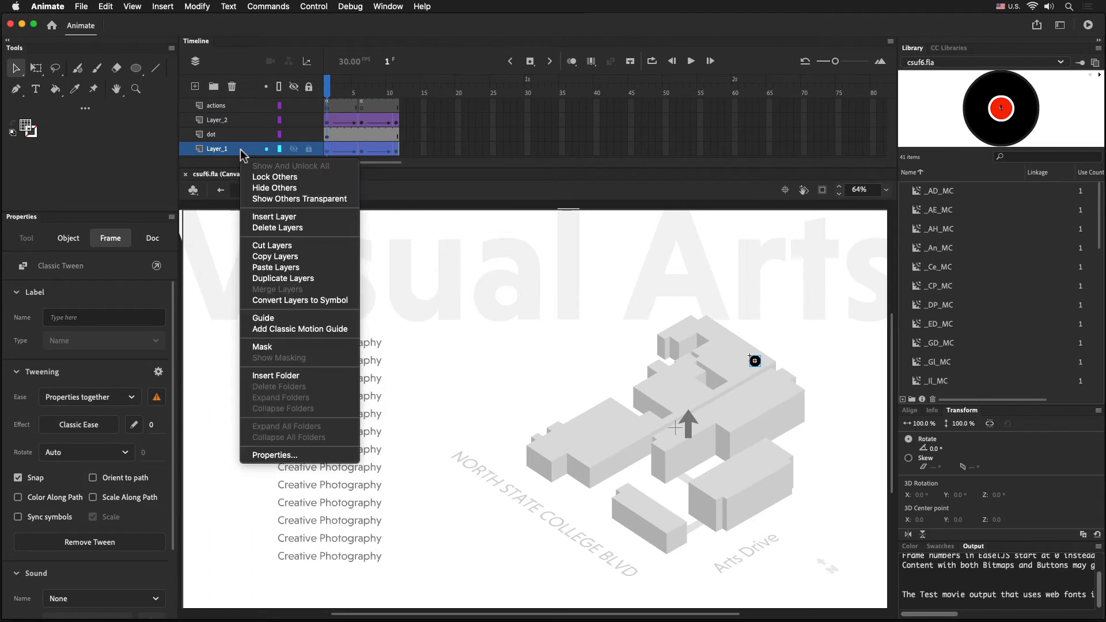
pyautogui.click(233, 88)
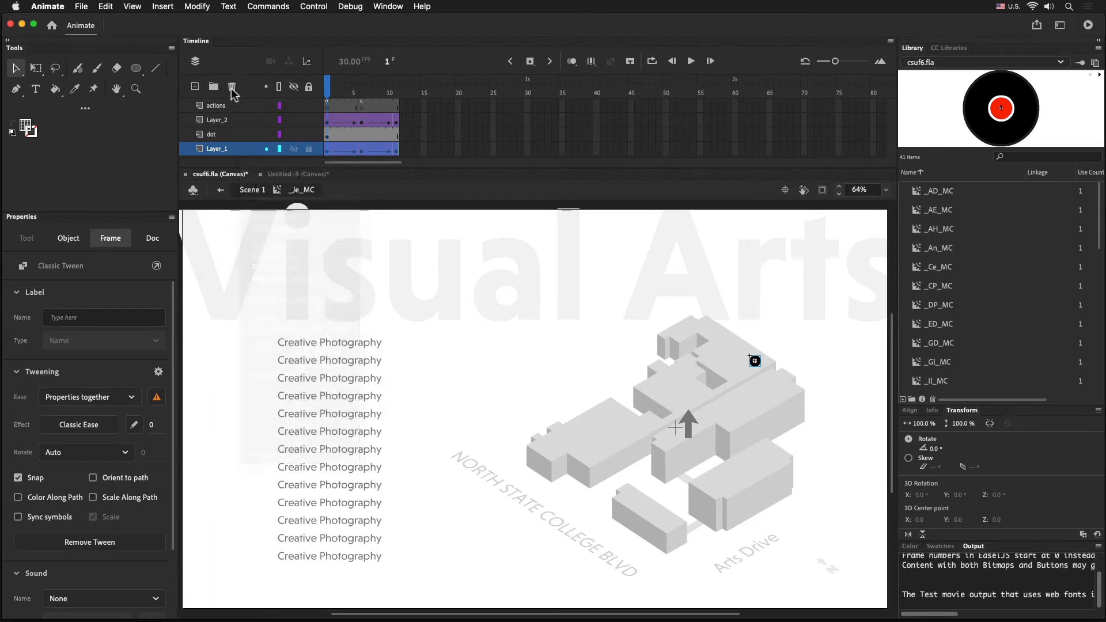
pyautogui.click(232, 86)
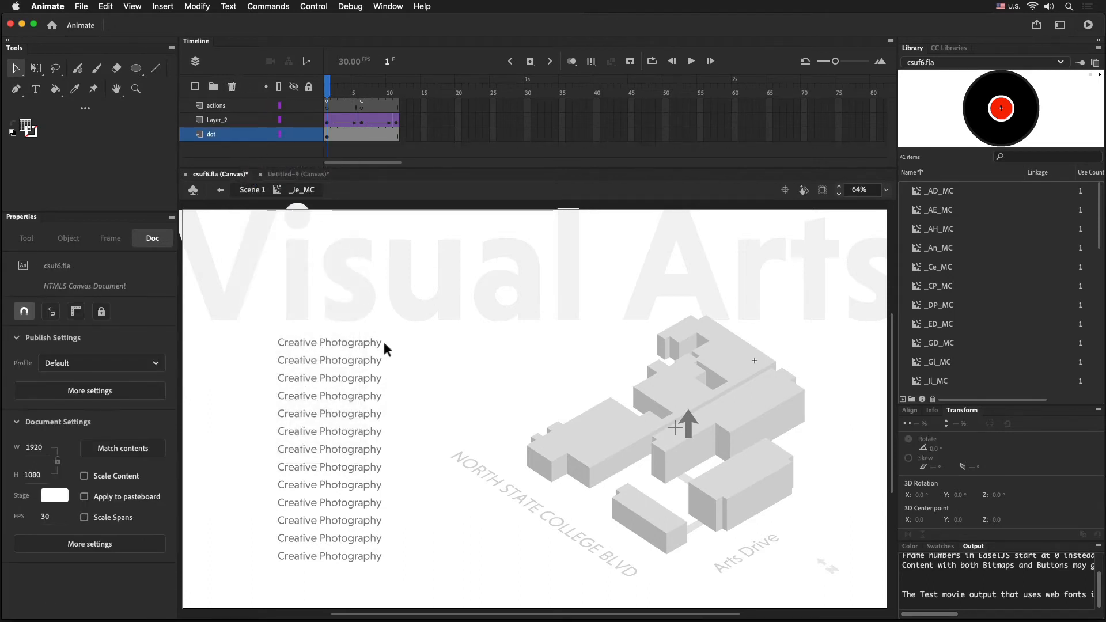
# Step: Test the movie in the browser and check the map markers of the entries from Department Office through Creative Photography
pyautogui.press('super+Return')
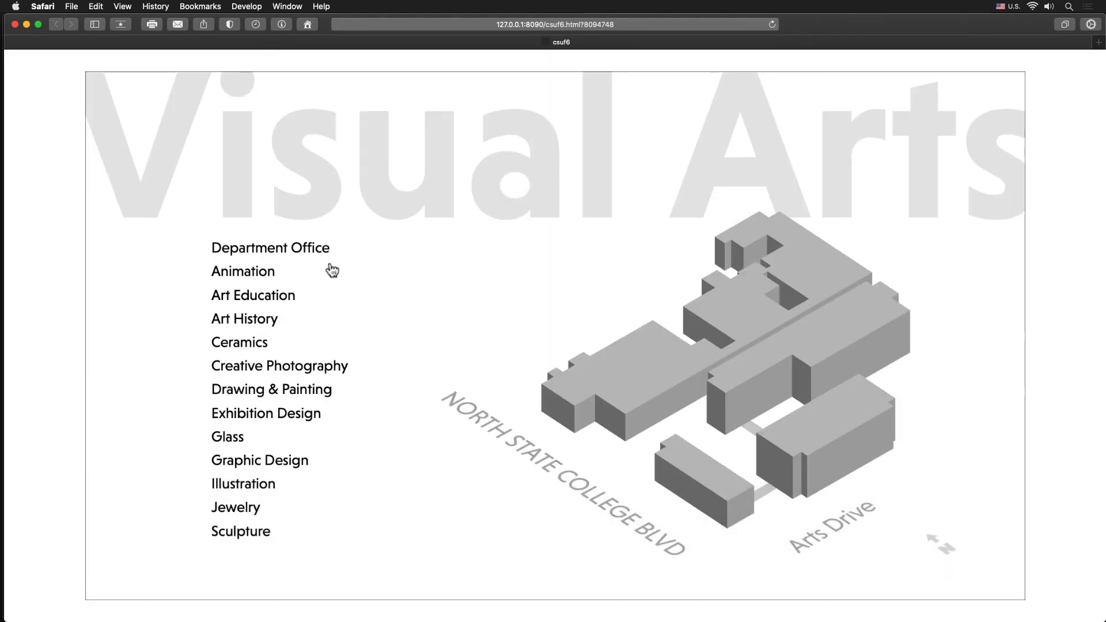
pyautogui.click(296, 248)
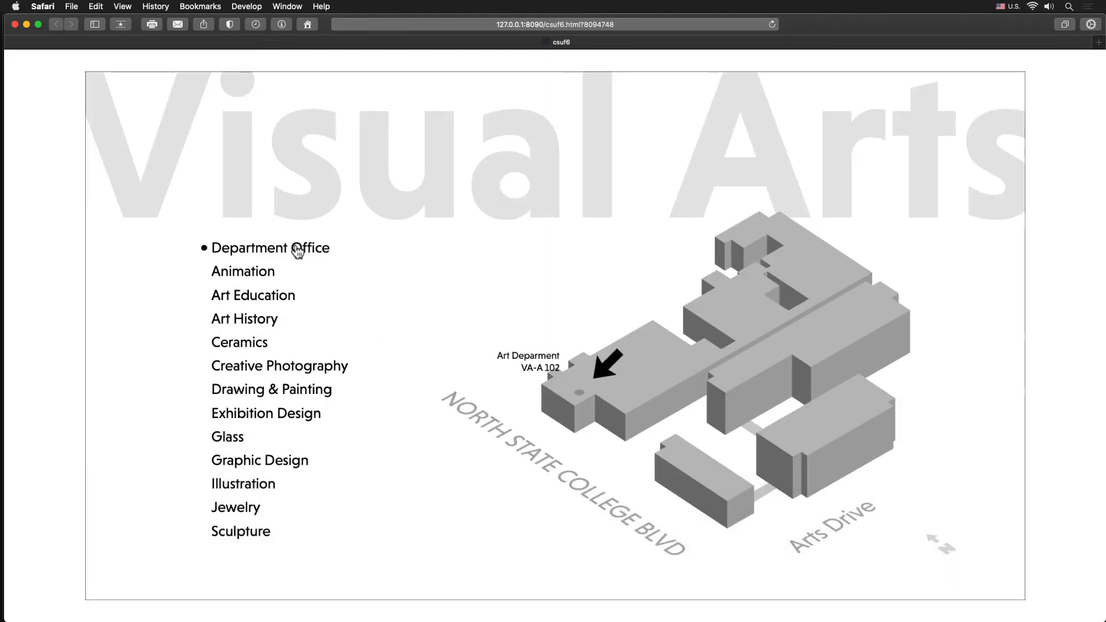
pyautogui.click(257, 280)
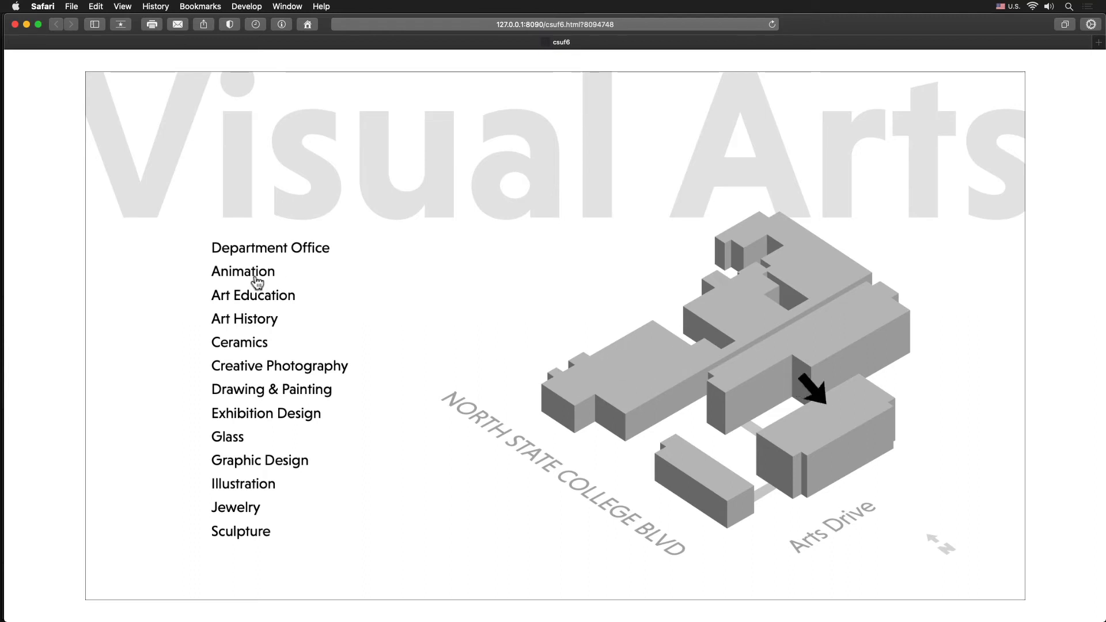
pyautogui.click(256, 301)
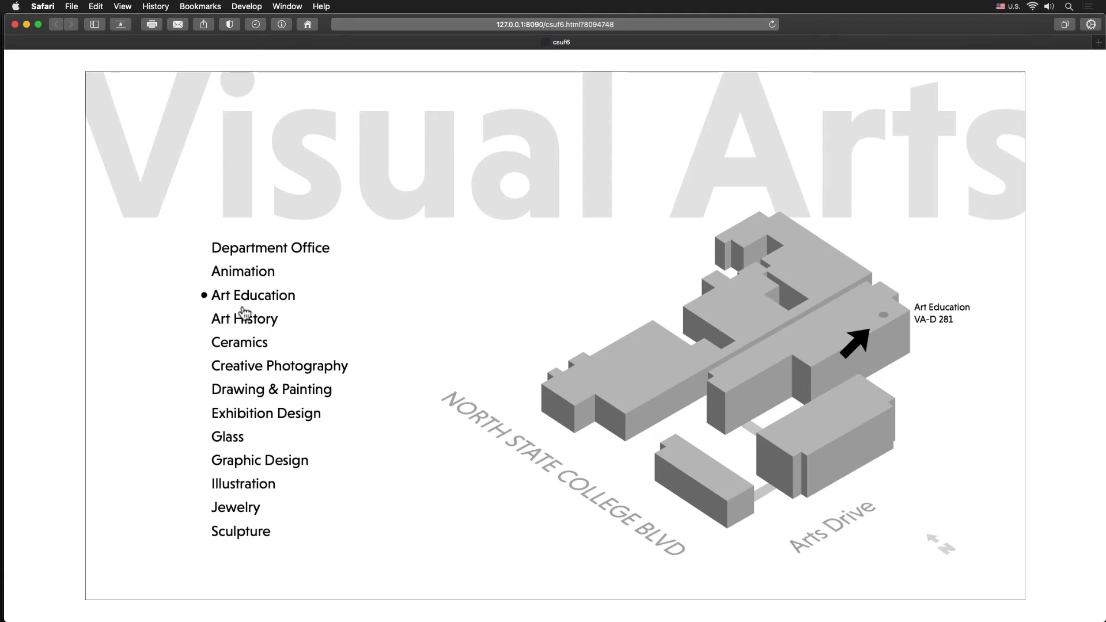
pyautogui.click(257, 317)
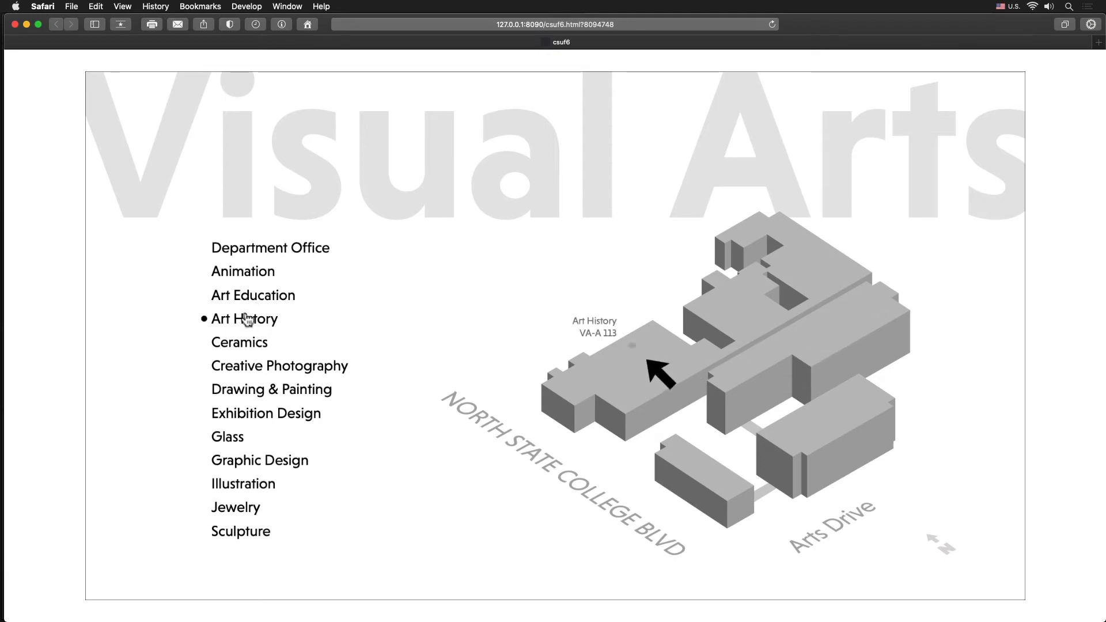
pyautogui.click(246, 344)
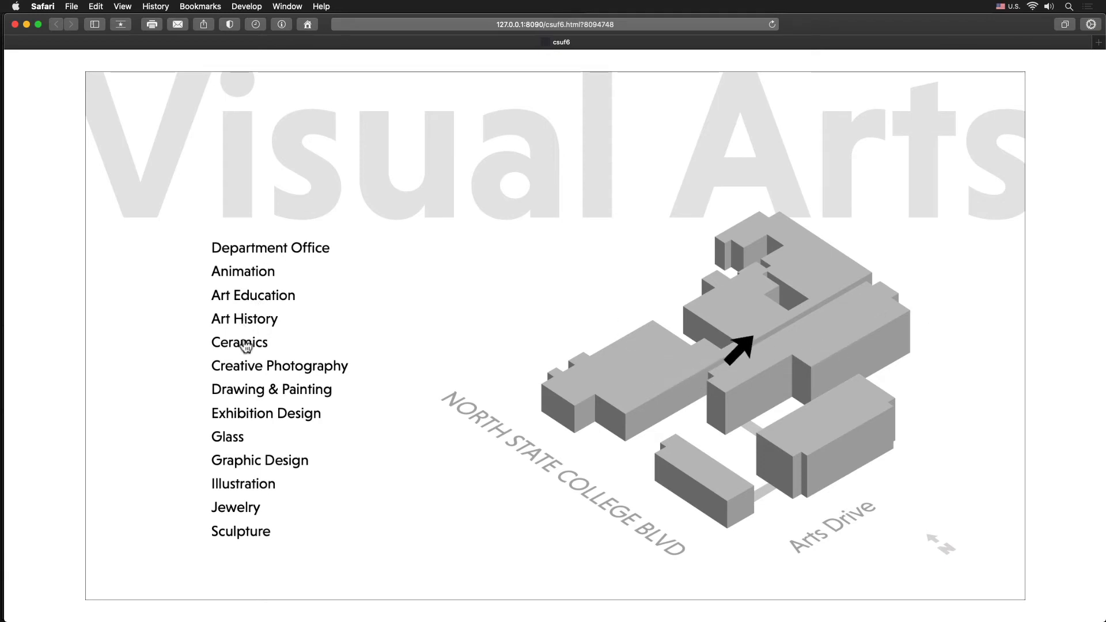
pyautogui.click(251, 372)
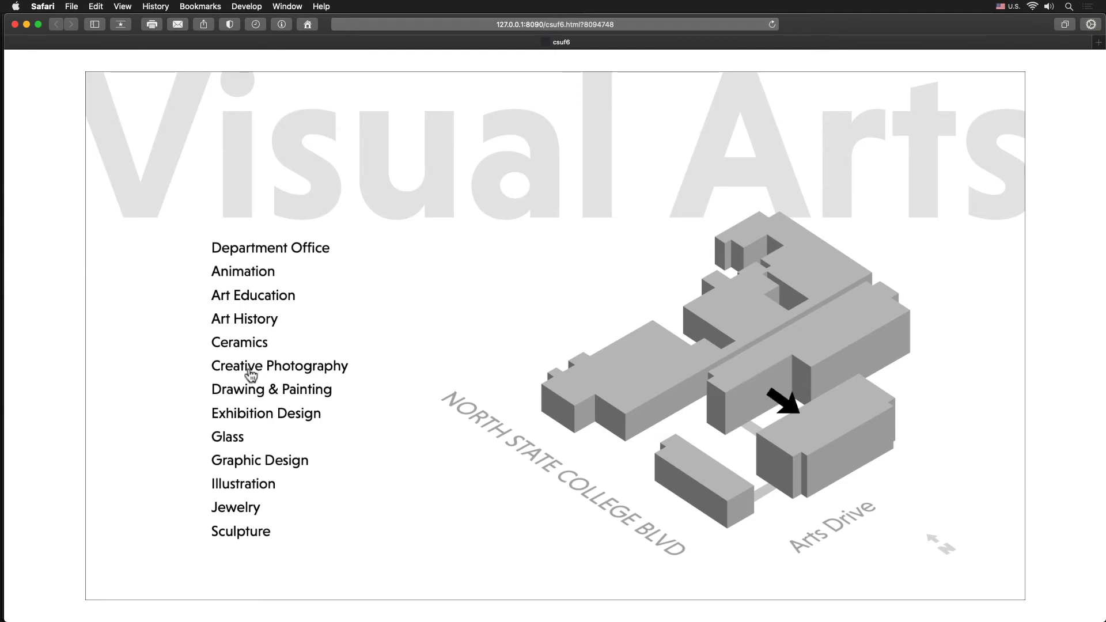
# Step: Check the map markers of the entries from Drawing & Painting through Sculpture, and close the browser preview
pyautogui.click(263, 392)
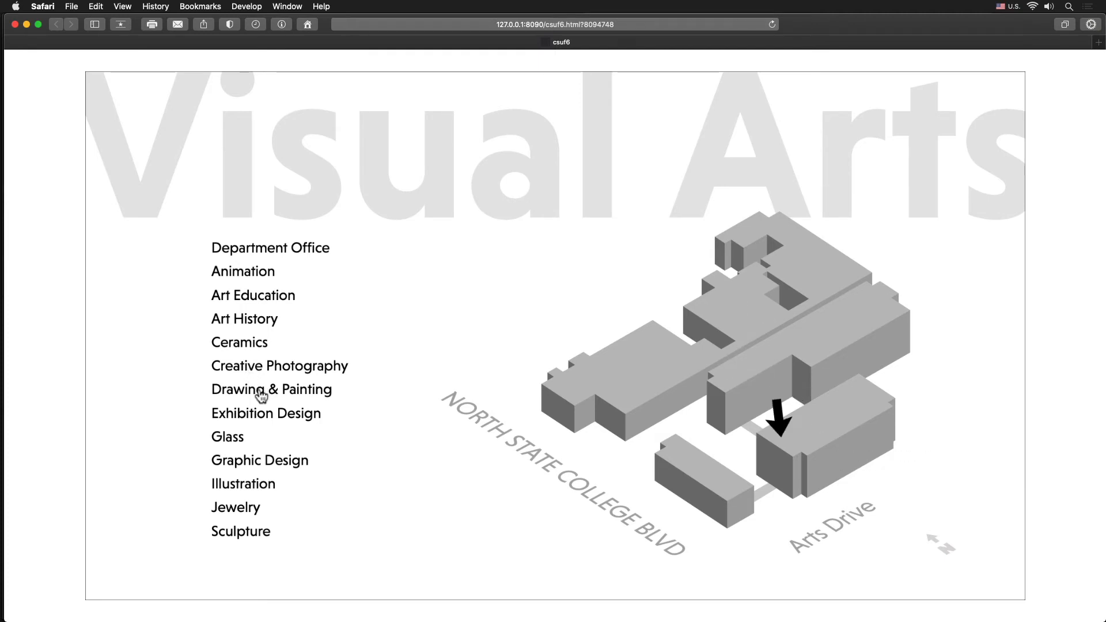
pyautogui.click(259, 420)
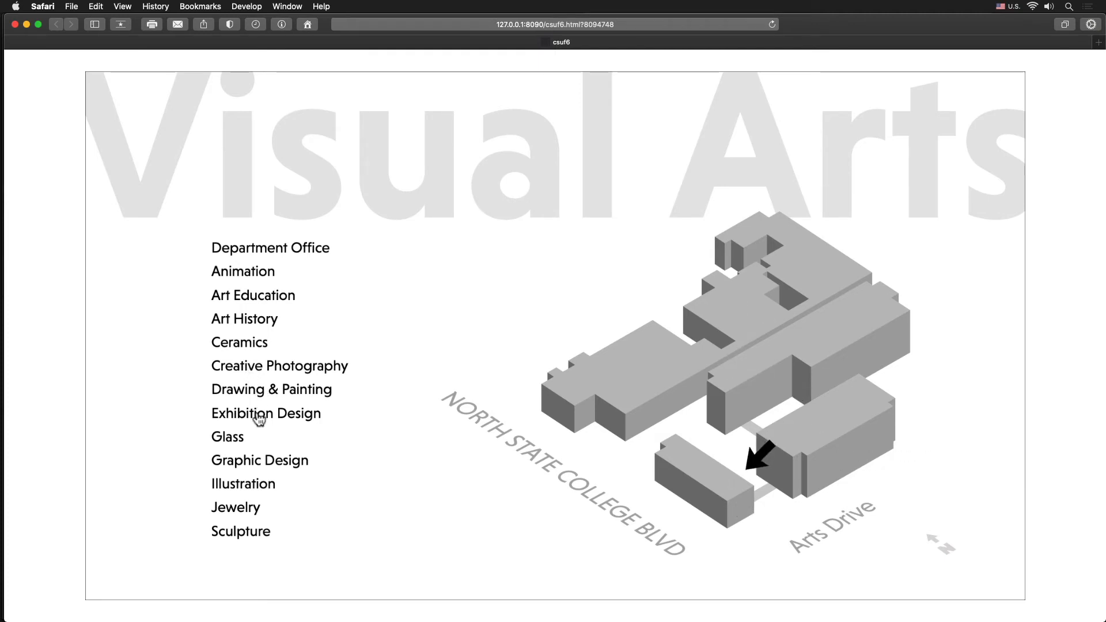
pyautogui.click(233, 446)
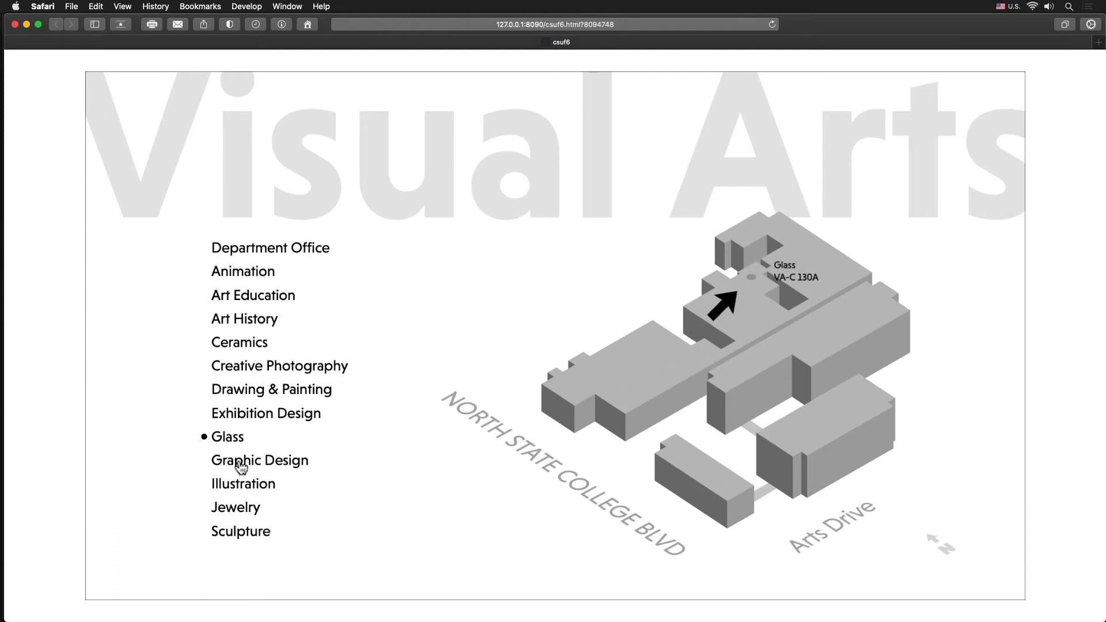
pyautogui.click(241, 464)
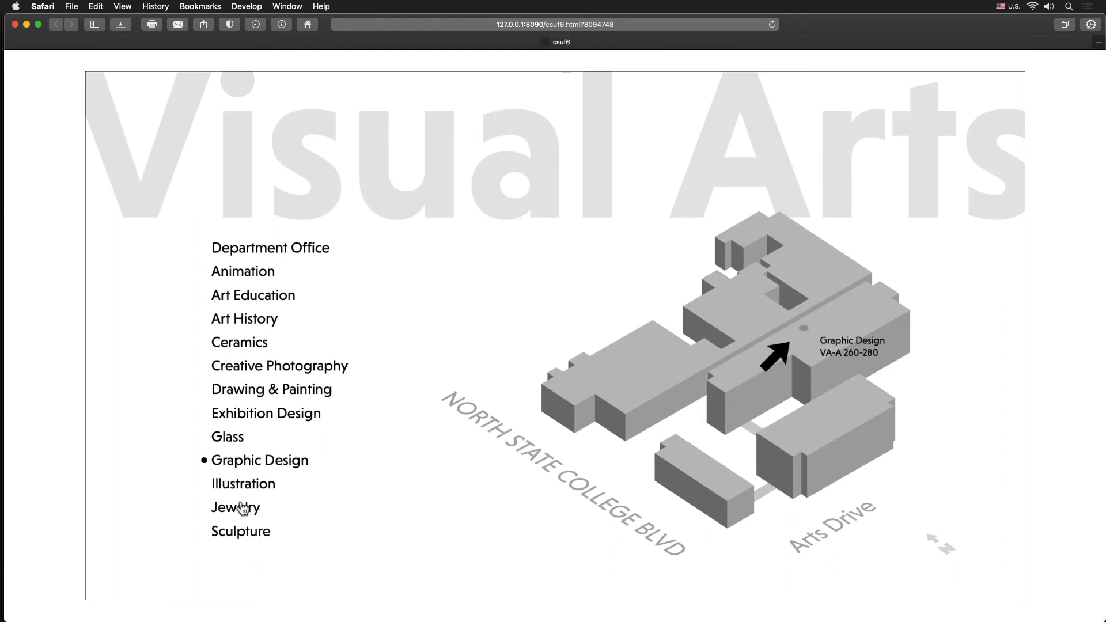
pyautogui.click(246, 485)
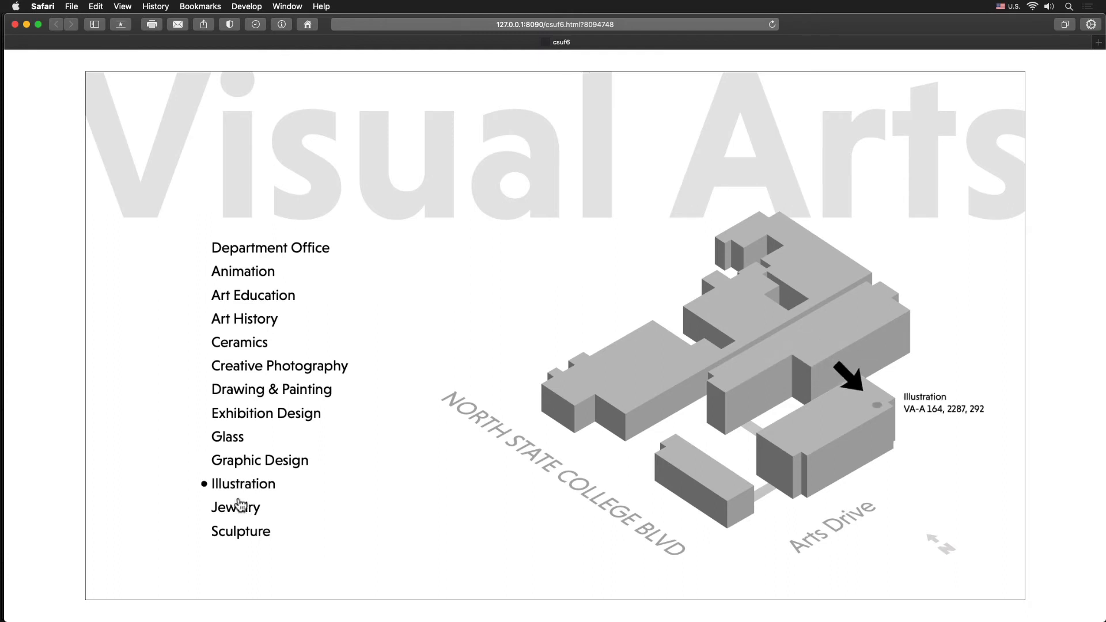
pyautogui.click(241, 510)
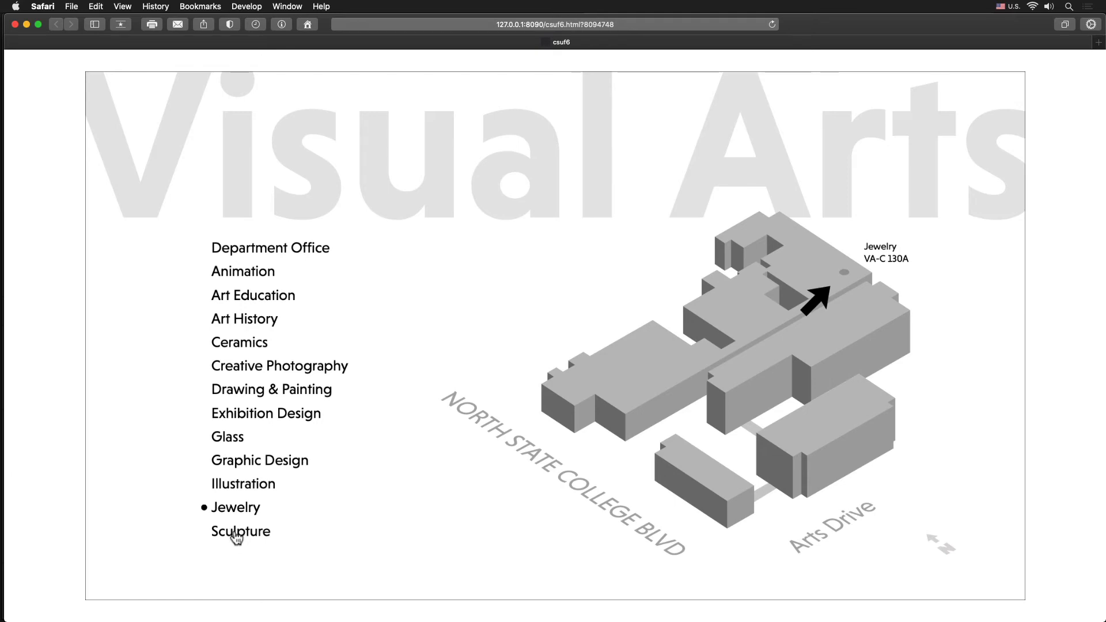
pyautogui.click(237, 537)
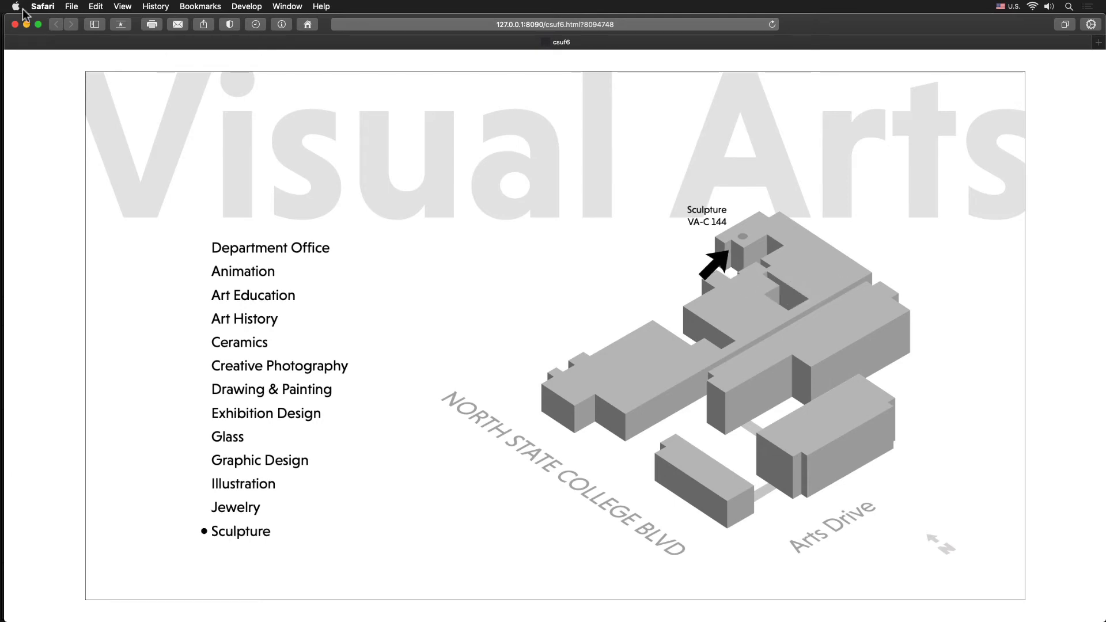
pyautogui.click(15, 24)
pyautogui.click(611, 333)
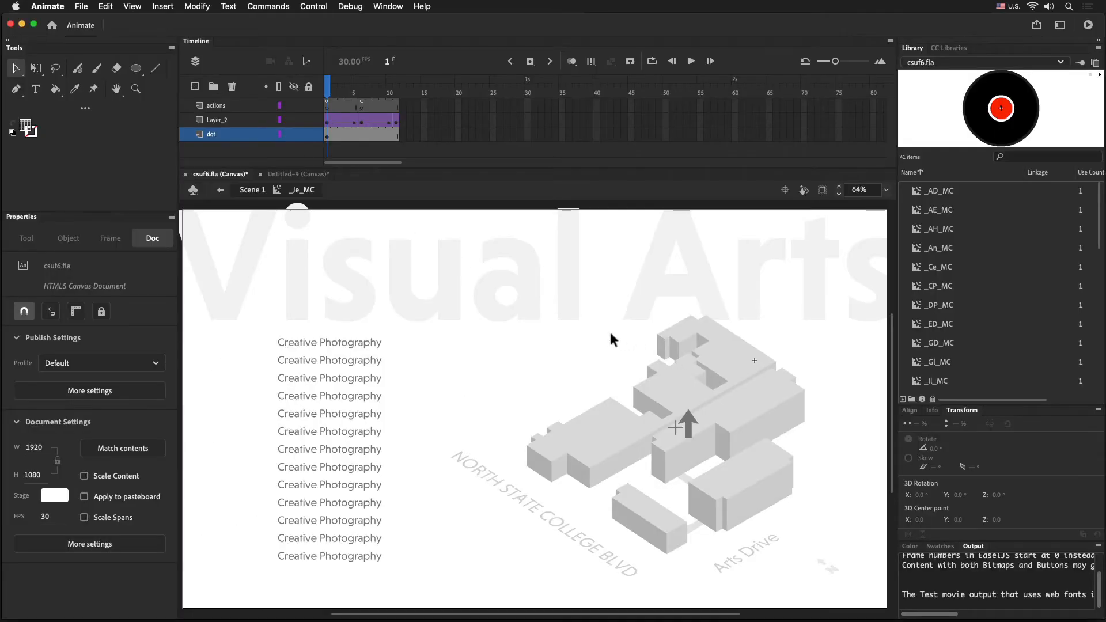
# Step: Return to the main scene, select everything on the stage to locate the marker clips, and clear the selection
pyautogui.doubleClick(481, 324)
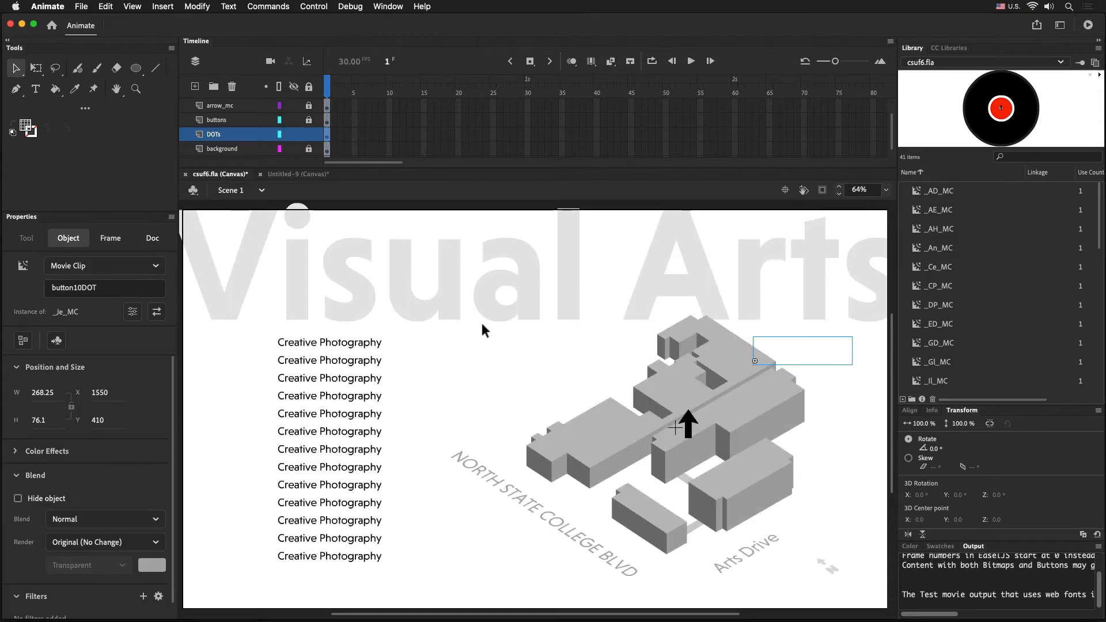
pyautogui.press('super+a')
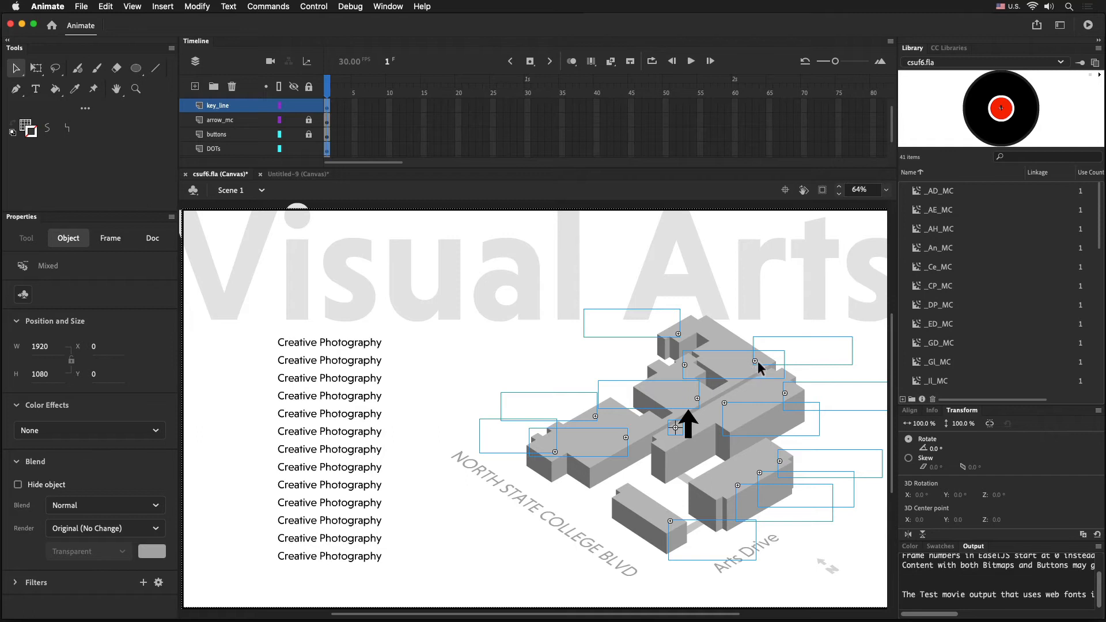
pyautogui.click(759, 316)
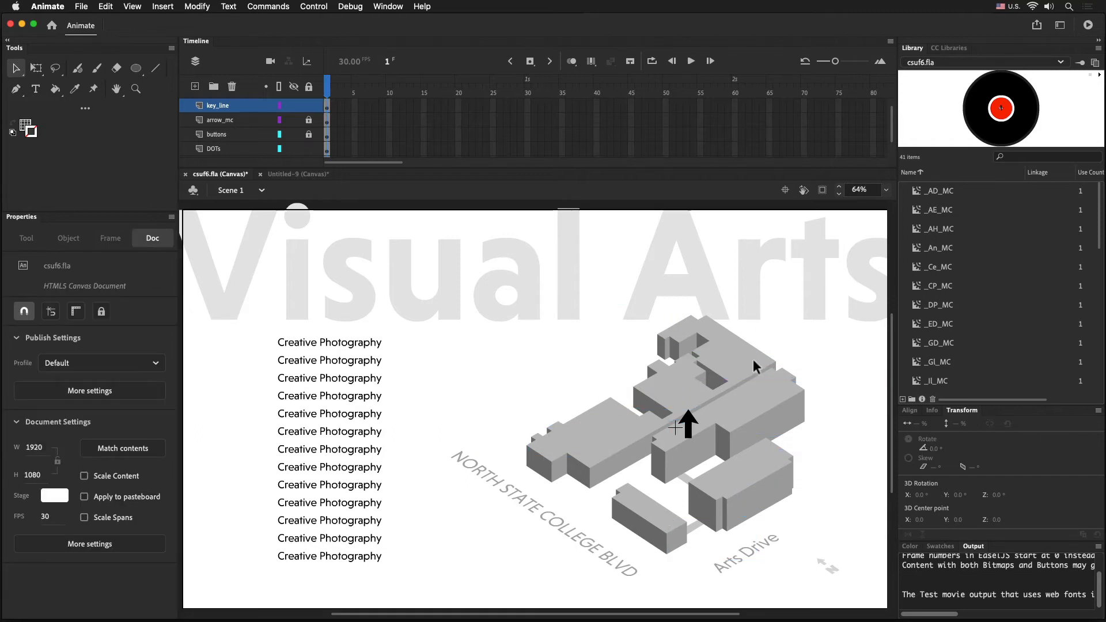
# Step: Open the _Gl_MC marker and move the playhead to frame 6 to inspect its dot and label
pyautogui.doubleClick(755, 367)
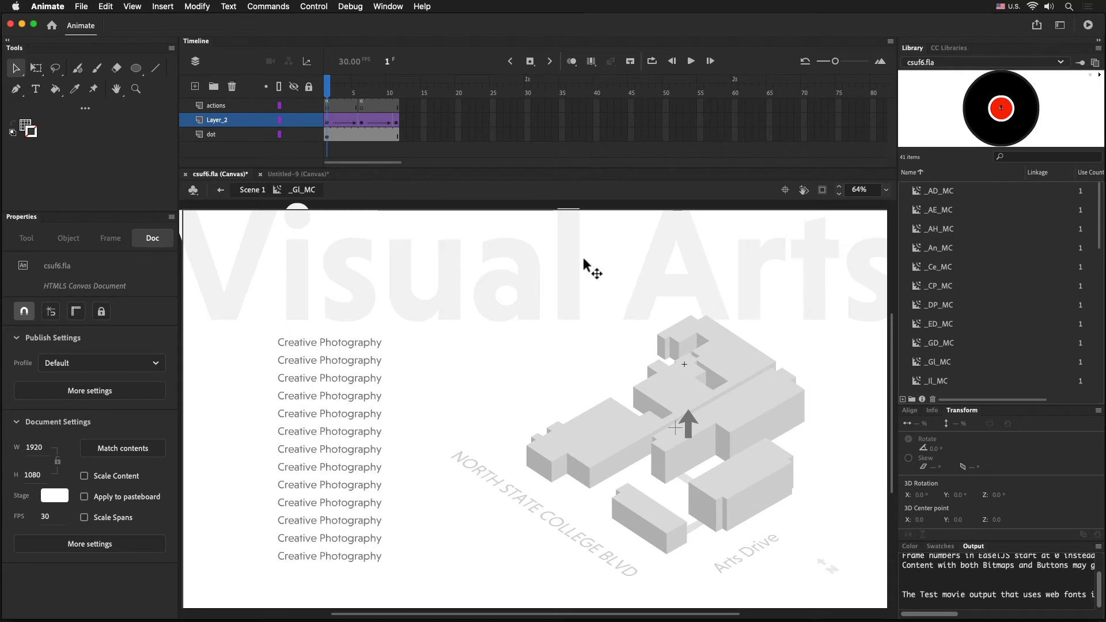
pyautogui.moveTo(331, 89); pyautogui.dragTo(365, 100)
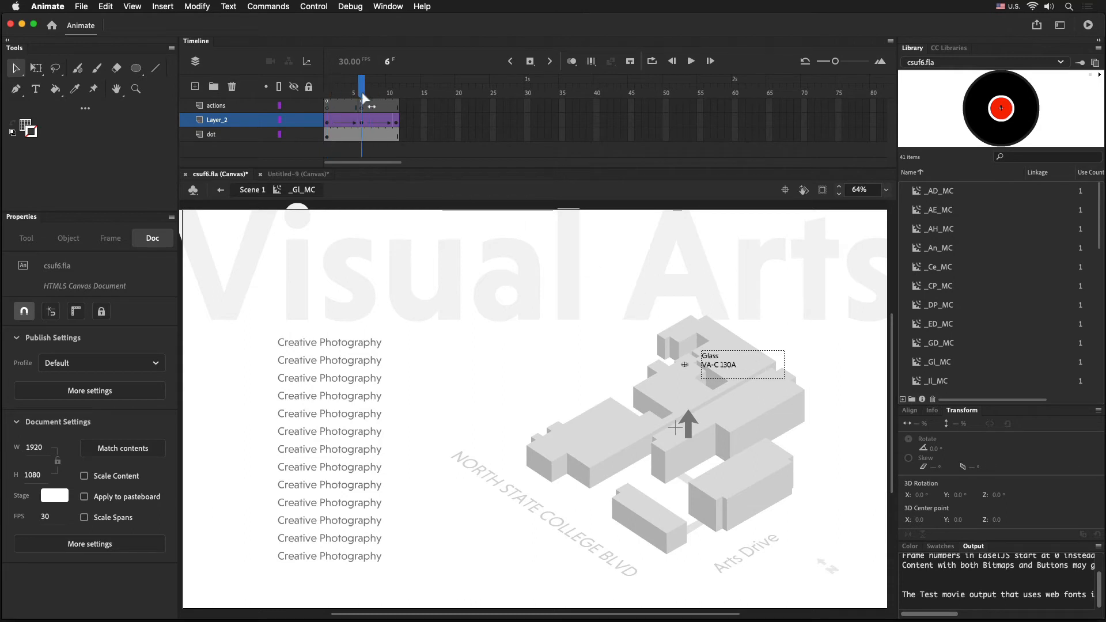
# Step: Open the _Je_MC marker from the main scene and inspect its dot and label at frame 6
pyautogui.doubleClick(517, 329)
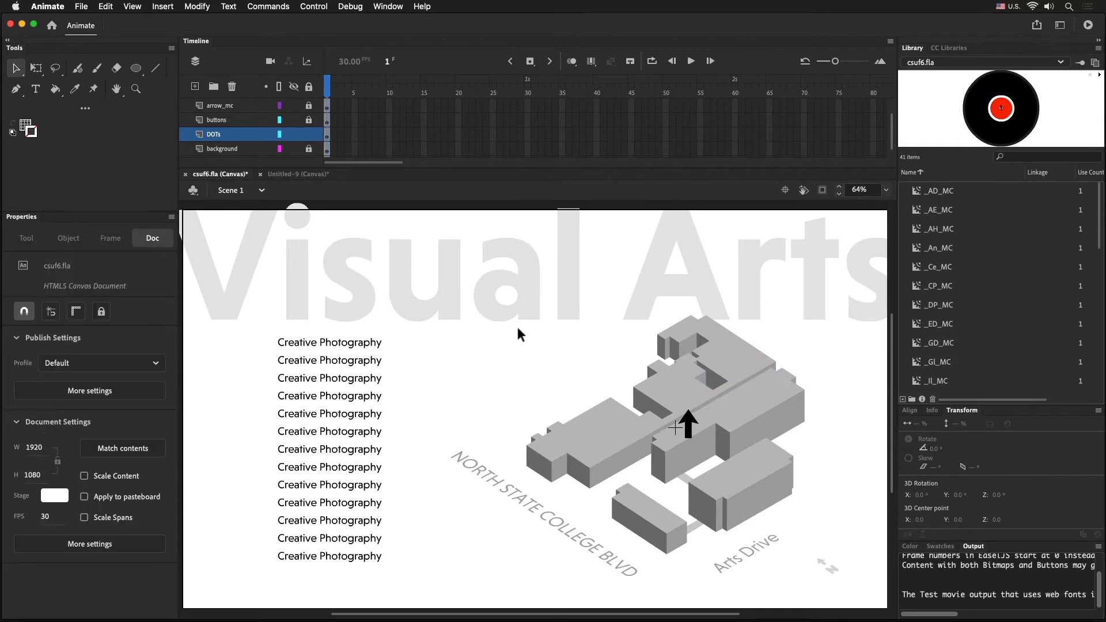
pyautogui.press('super+a')
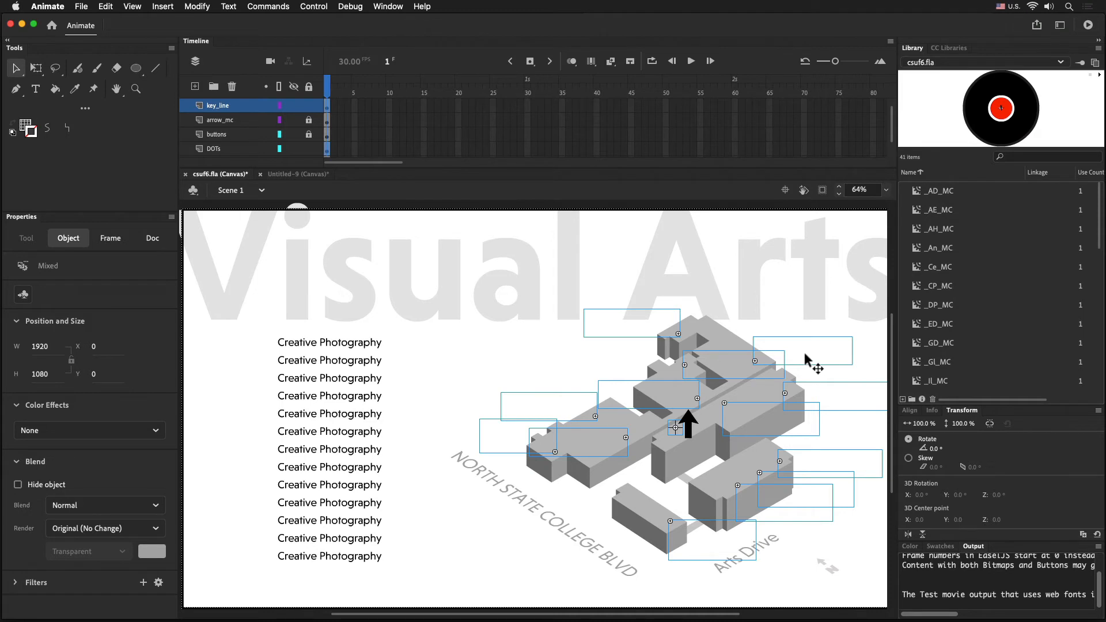
pyautogui.click(808, 310)
pyautogui.click(800, 352)
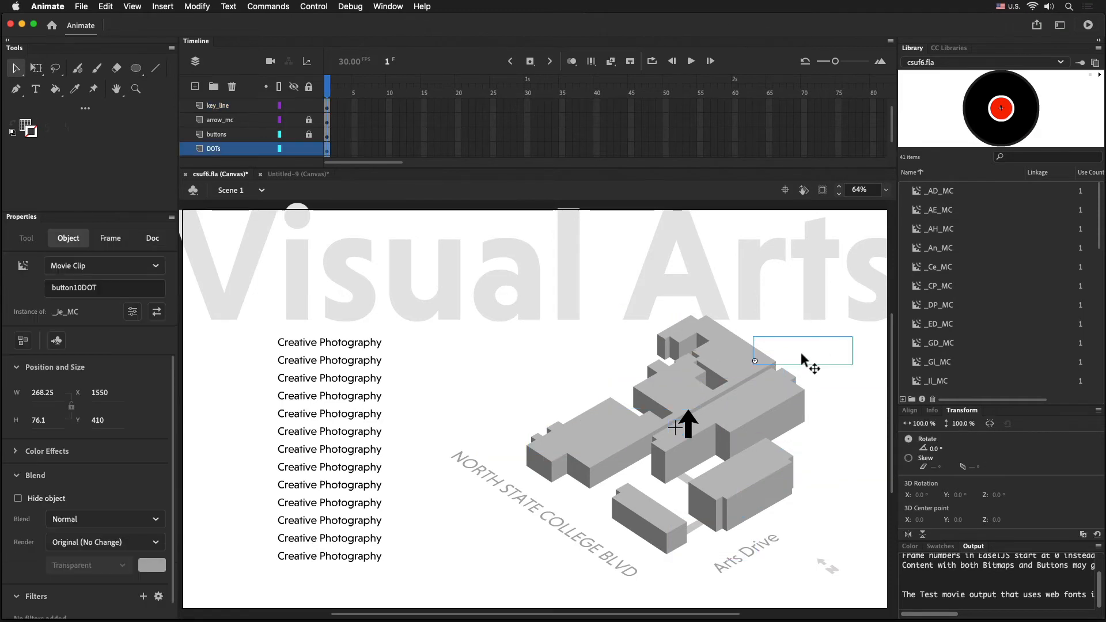
pyautogui.doubleClick(801, 353)
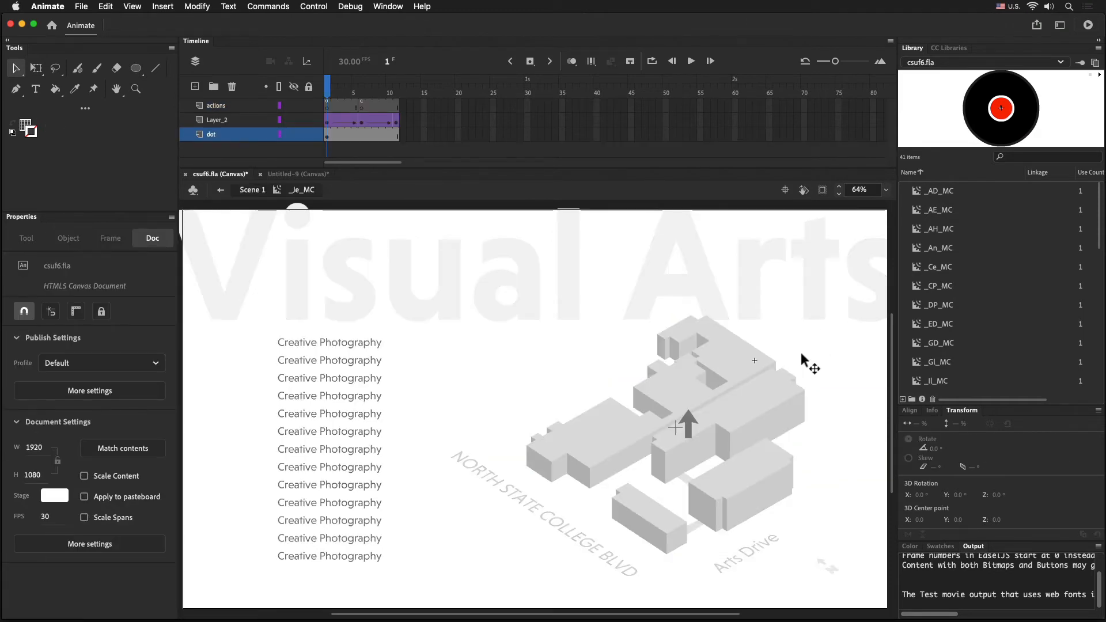
pyautogui.click(360, 119)
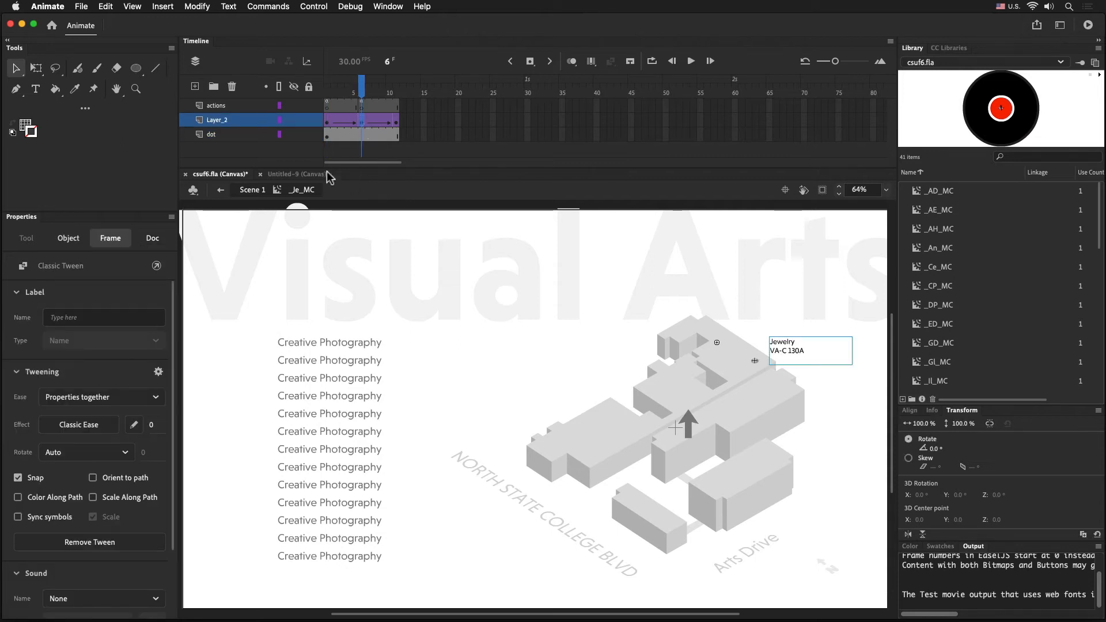
# Step: Return to the main scene and select the arrow stroke inside the group of the Arrow-art symbol
pyautogui.click(220, 189)
pyautogui.click(390, 281)
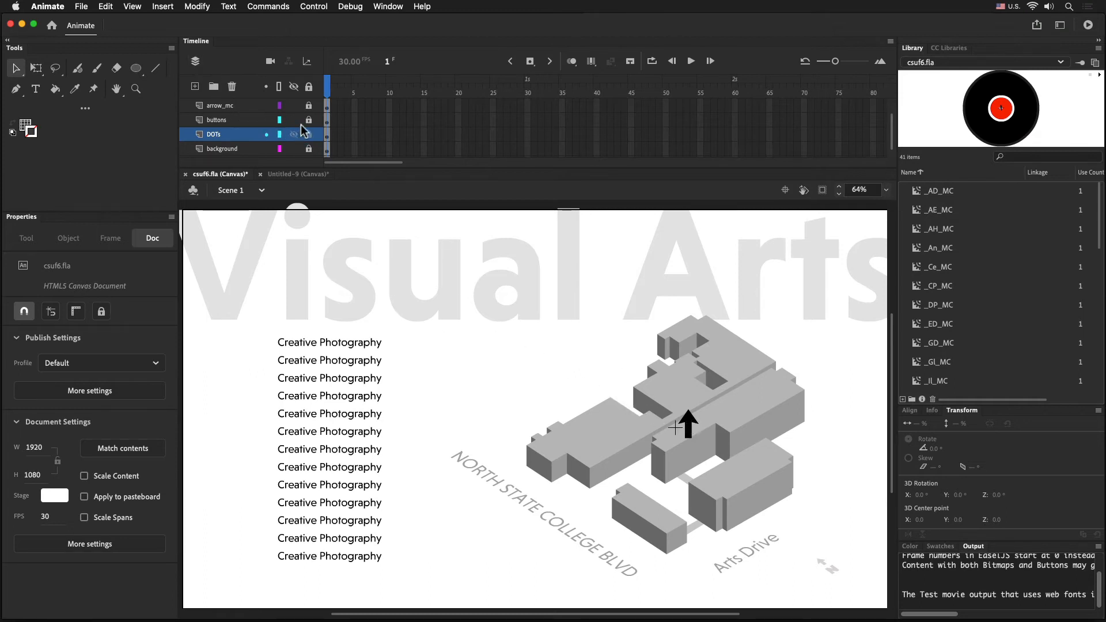
pyautogui.scroll(-1, 303, 132)
pyautogui.scroll(3, 327, 131)
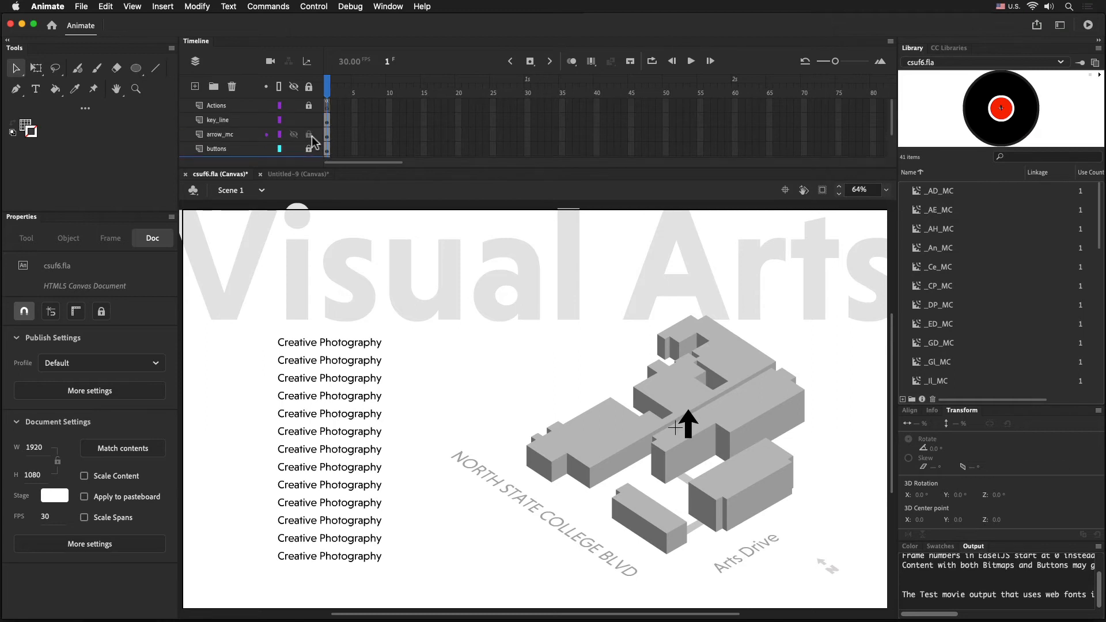
pyautogui.doubleClick(691, 425)
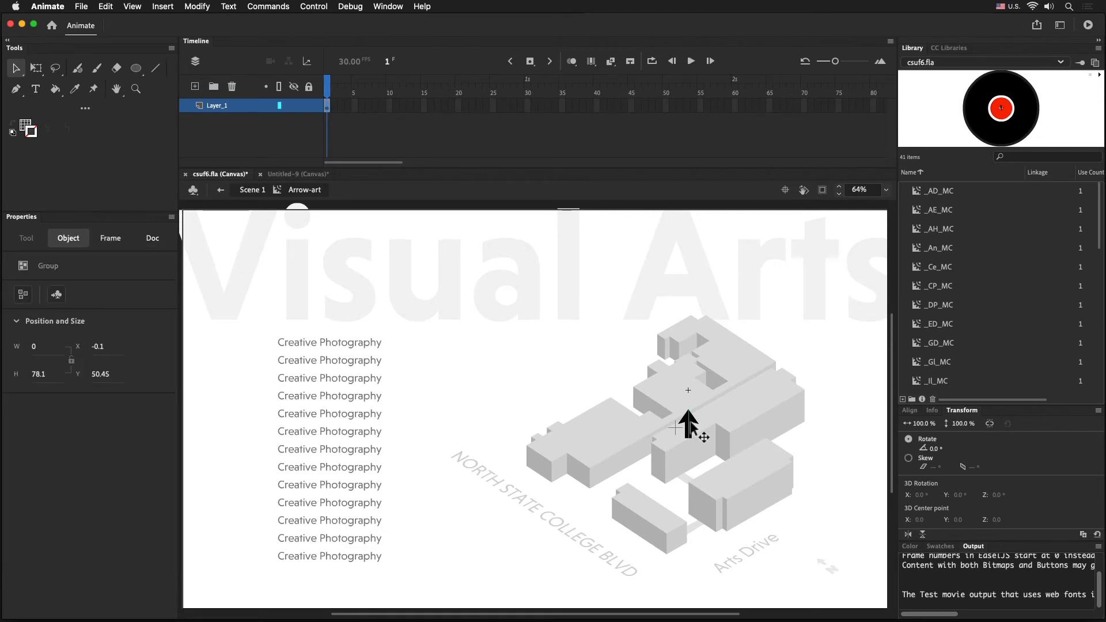
pyautogui.doubleClick(690, 426)
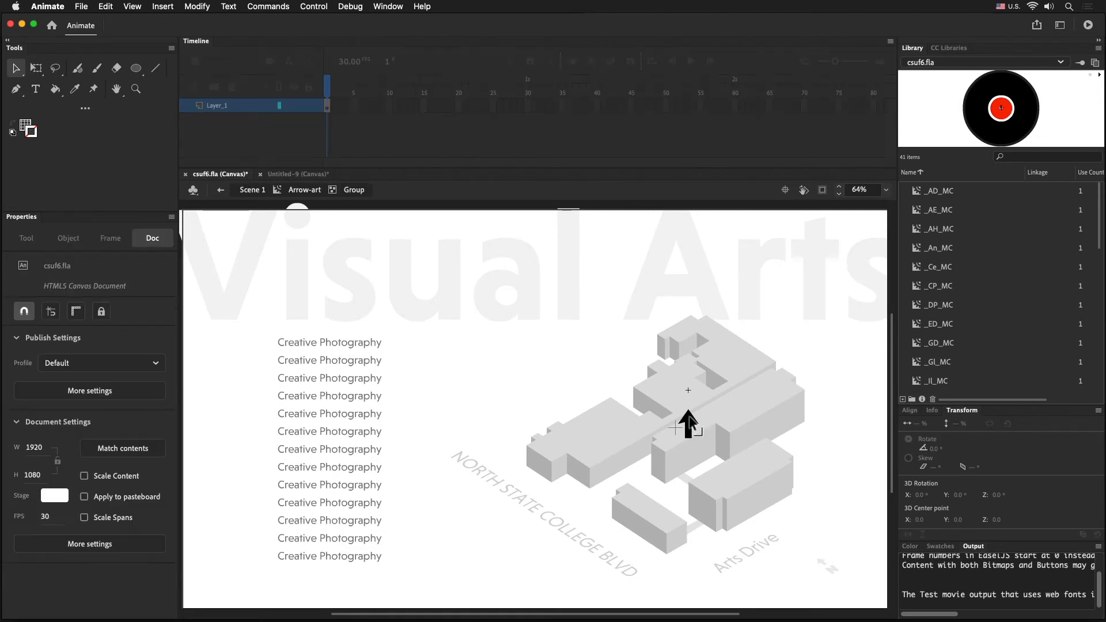
pyautogui.click(688, 425)
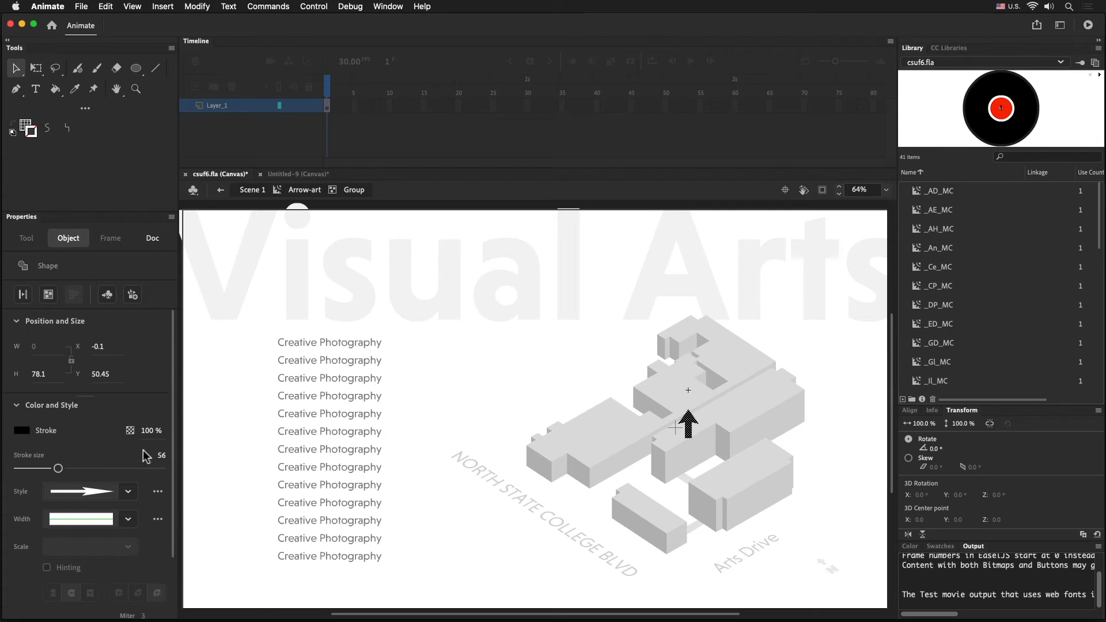
# Step: Browse the Arrows Special and Arrows Standard brushes in the Brush Library, and close the library
pyautogui.click(159, 493)
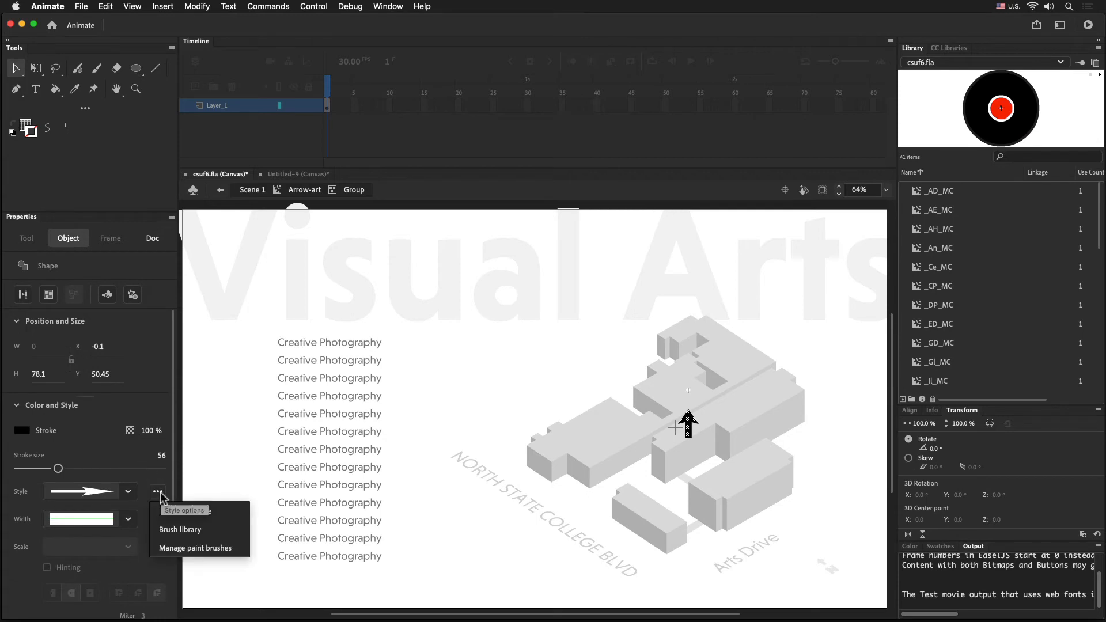
pyautogui.click(185, 529)
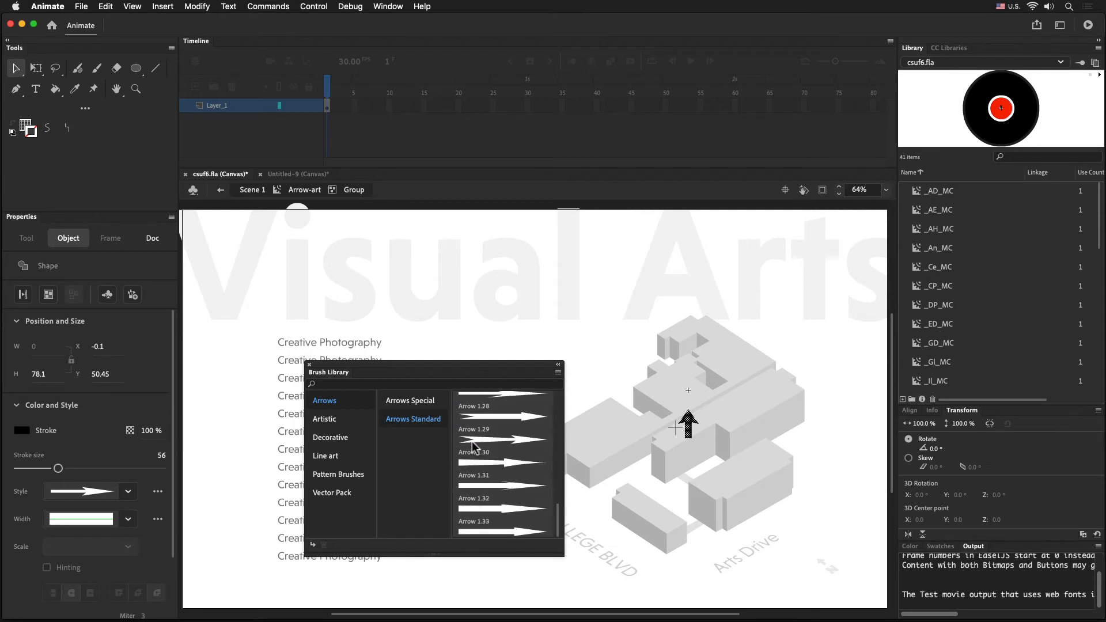
pyautogui.click(418, 402)
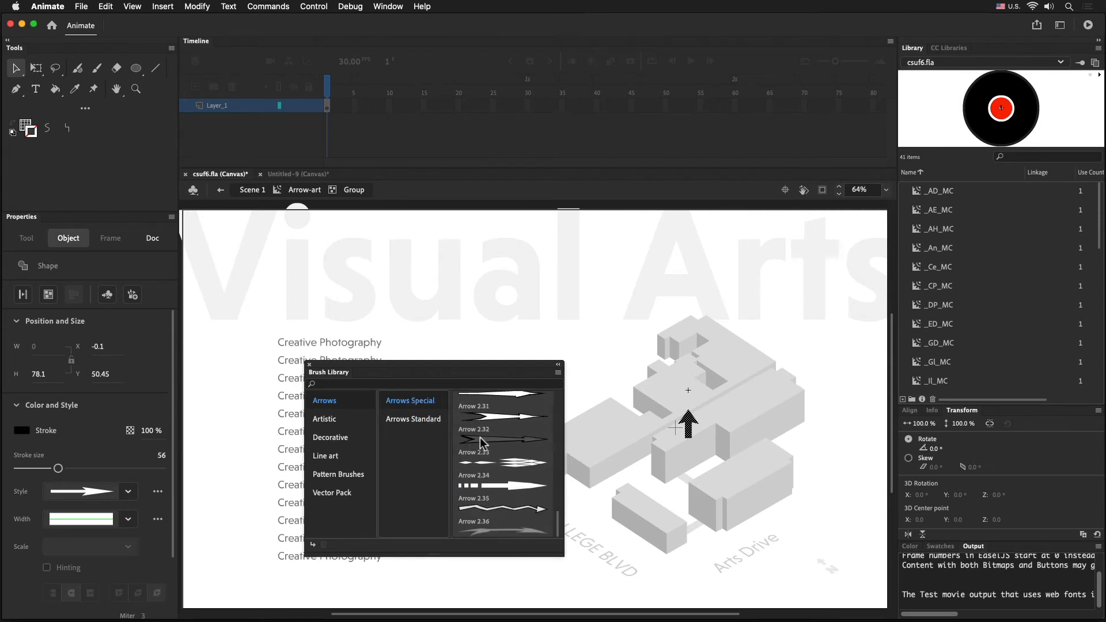
pyautogui.click(429, 419)
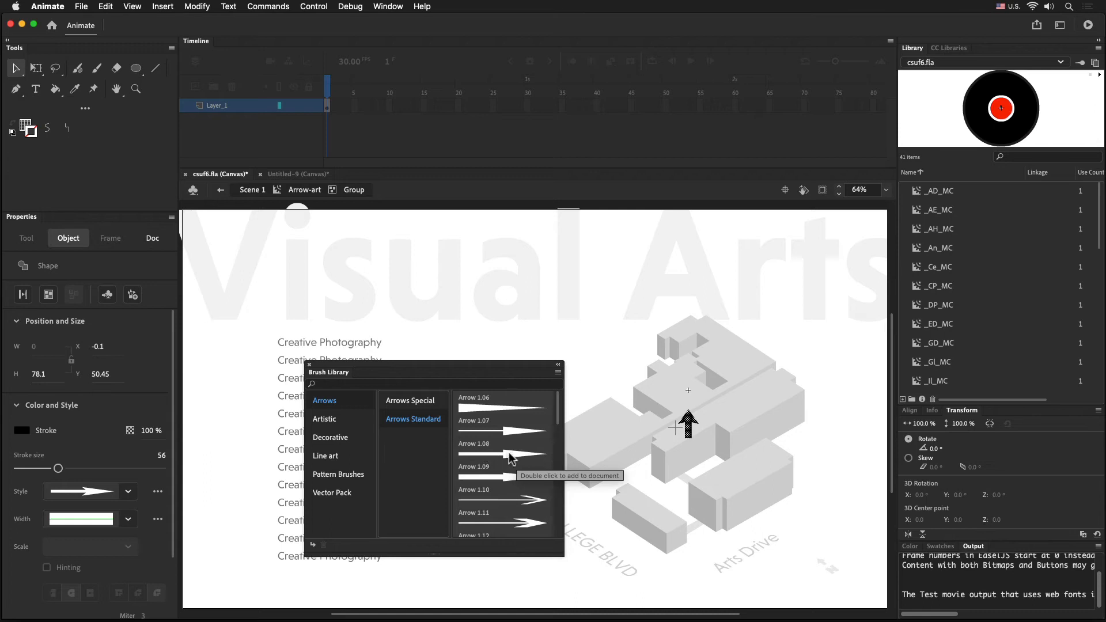
pyautogui.click(309, 367)
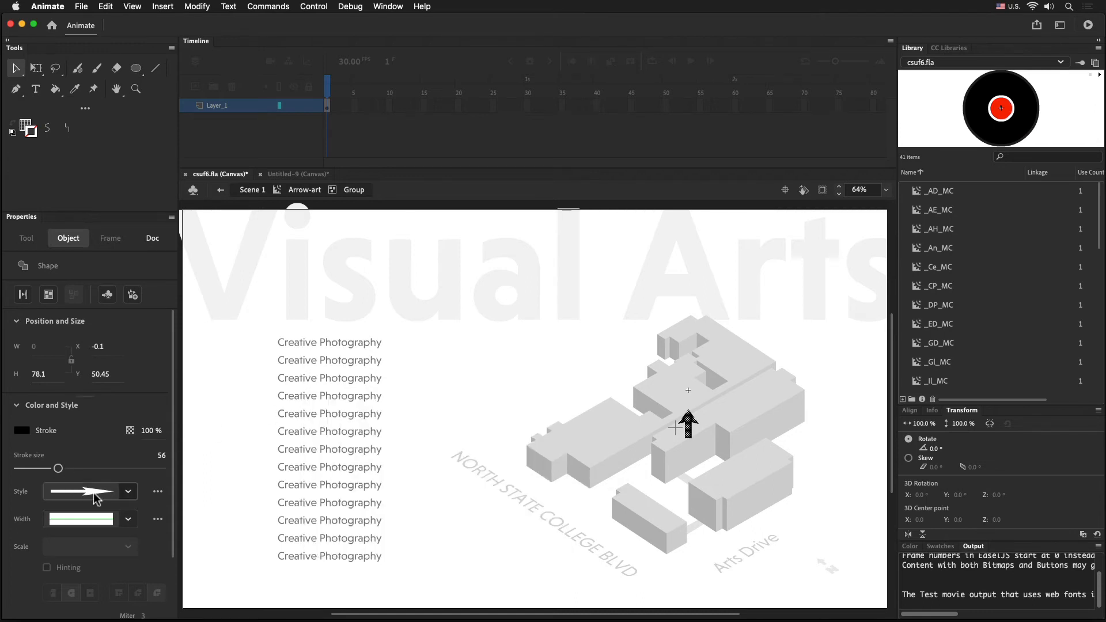
pyautogui.click(129, 492)
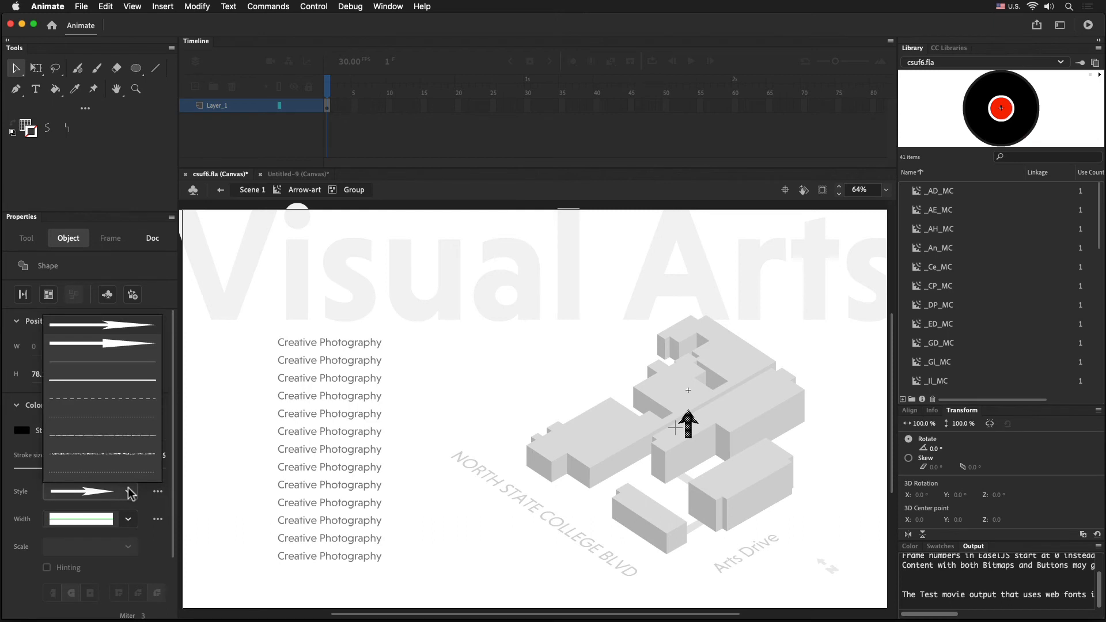
pyautogui.click(134, 341)
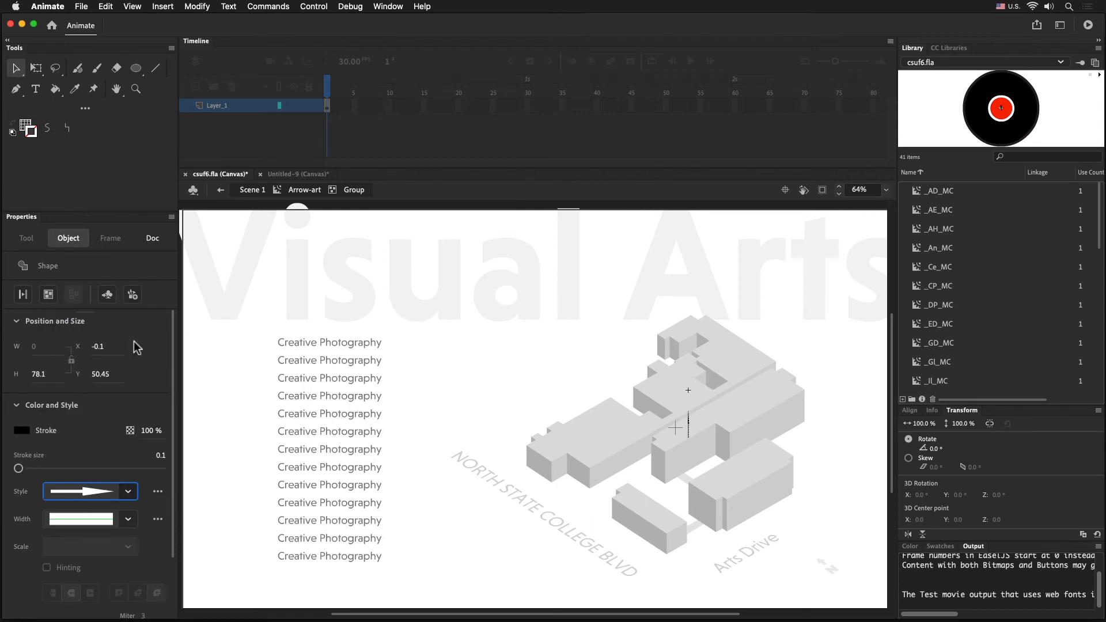
pyautogui.click(34, 68)
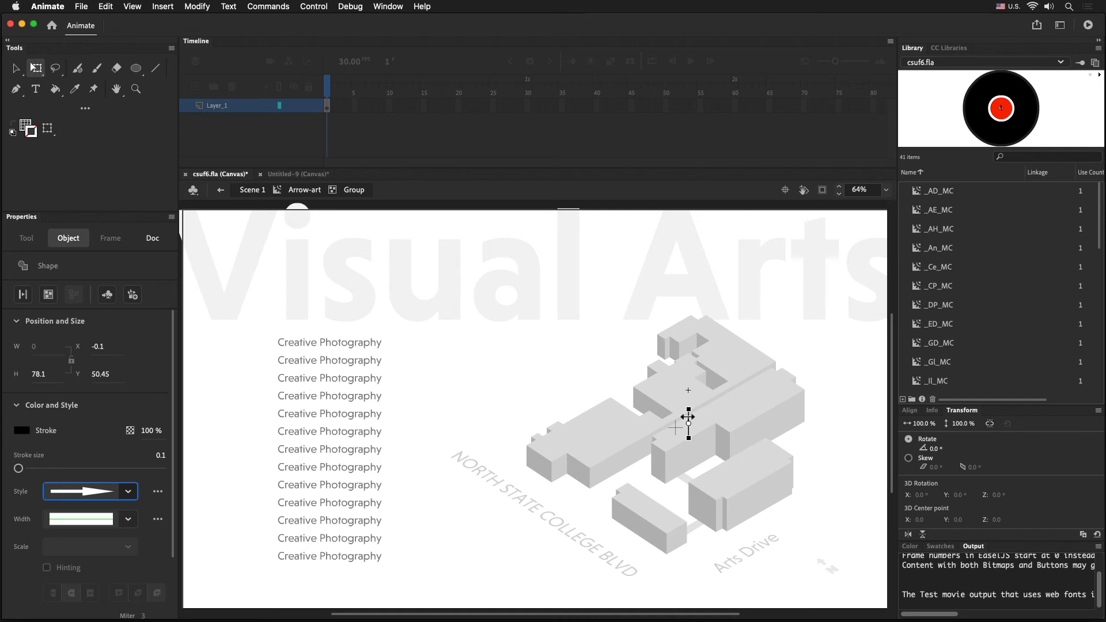
pyautogui.moveTo(688, 417)
pyautogui.mouseDown()
pyautogui.moveTo(670, 419)
pyautogui.moveTo(682, 417)
pyautogui.mouseUp()
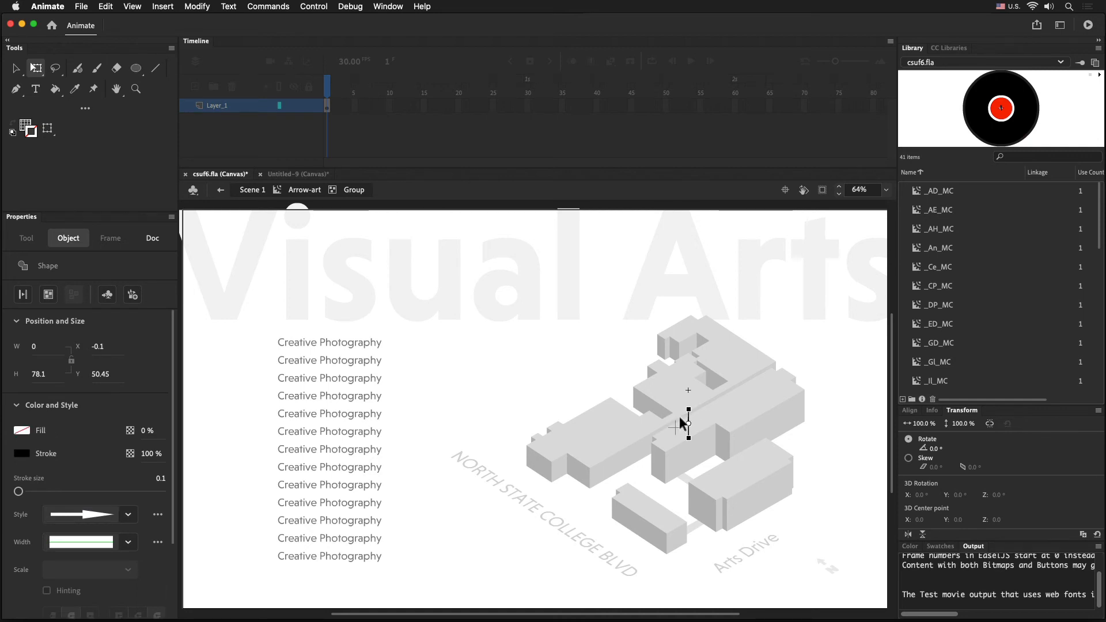
pyautogui.press('super+z')
pyautogui.press('super+z')
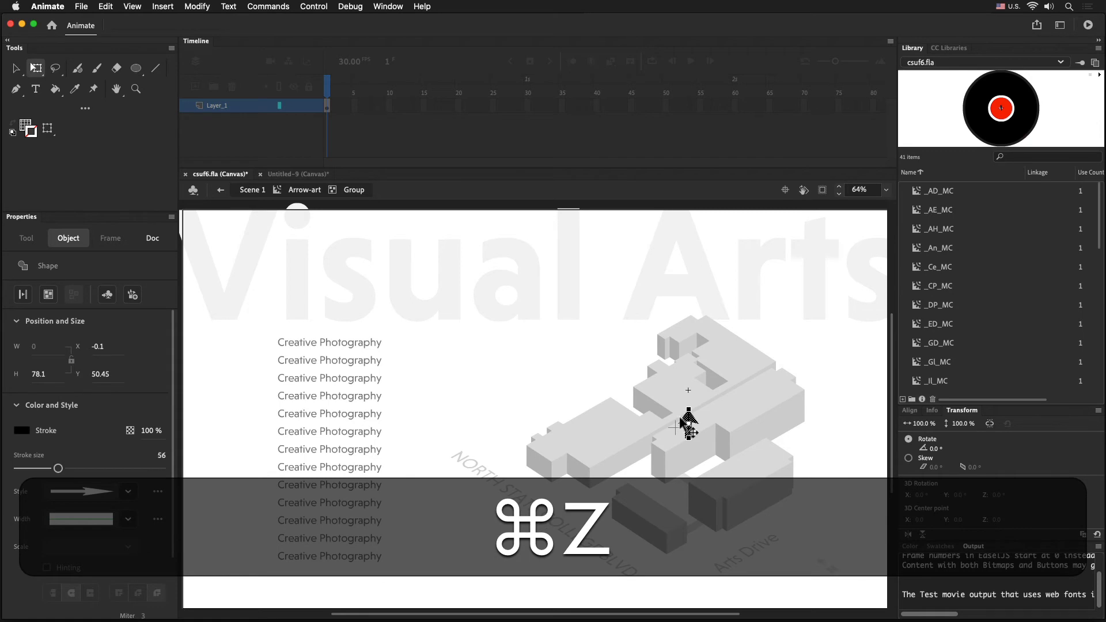
pyautogui.press('super+z')
# Step: Reopen the Arrow-art group and apply the second arrow style in the style list to the arrow stroke
pyautogui.doubleClick(689, 418)
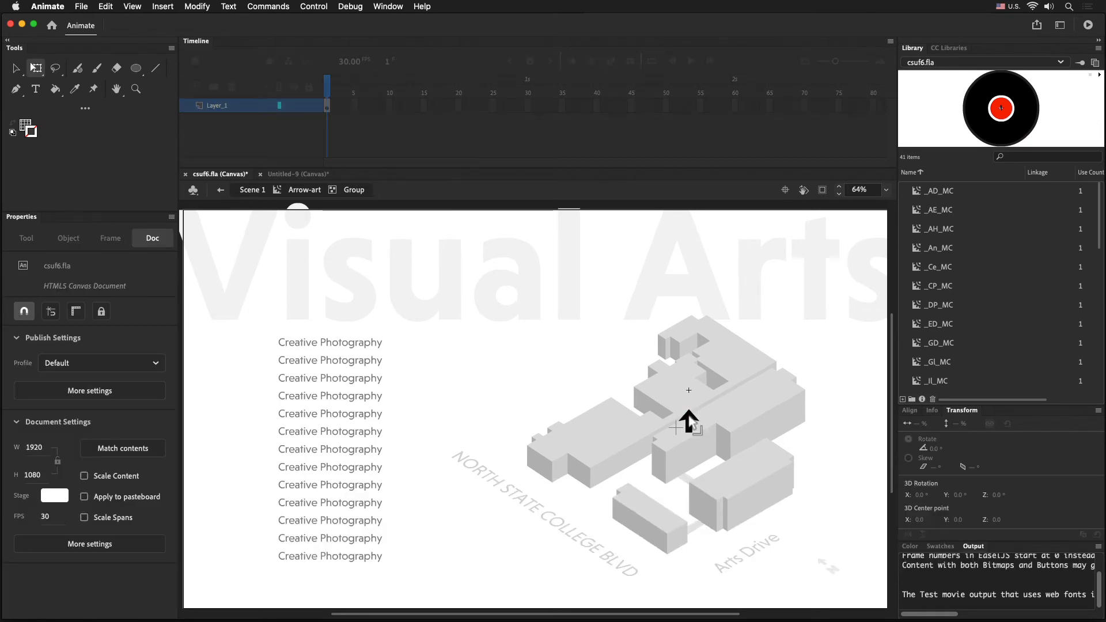
pyautogui.click(690, 425)
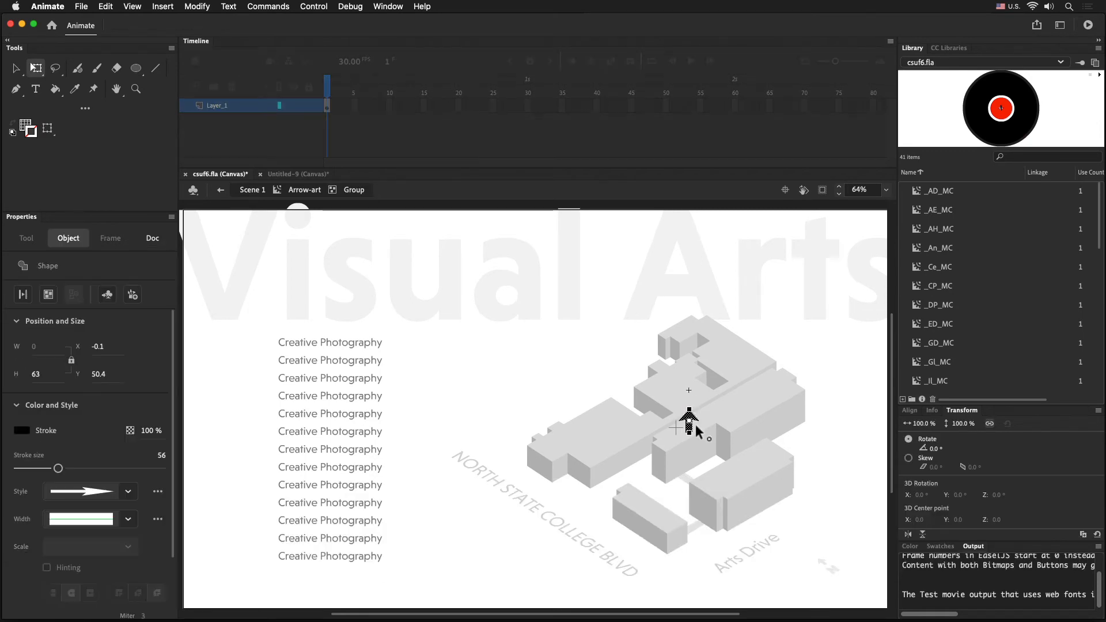
pyautogui.click(130, 494)
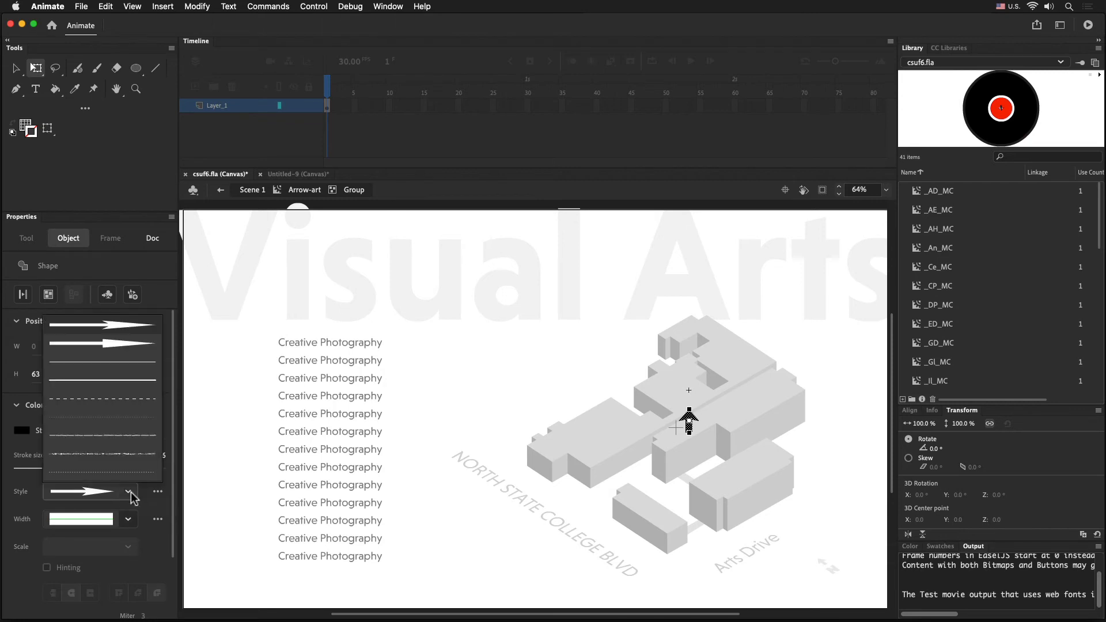
pyautogui.click(151, 345)
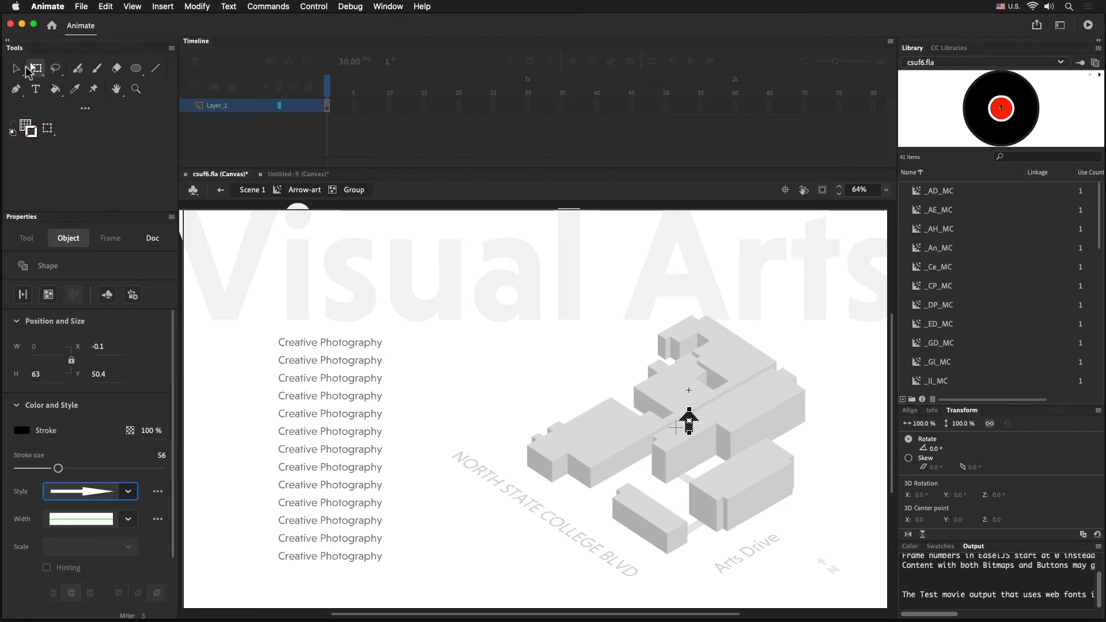
# Step: Try different heights for the arrow stroke and set its height to 71
pyautogui.click(17, 69)
pyautogui.click(36, 70)
pyautogui.click(38, 375)
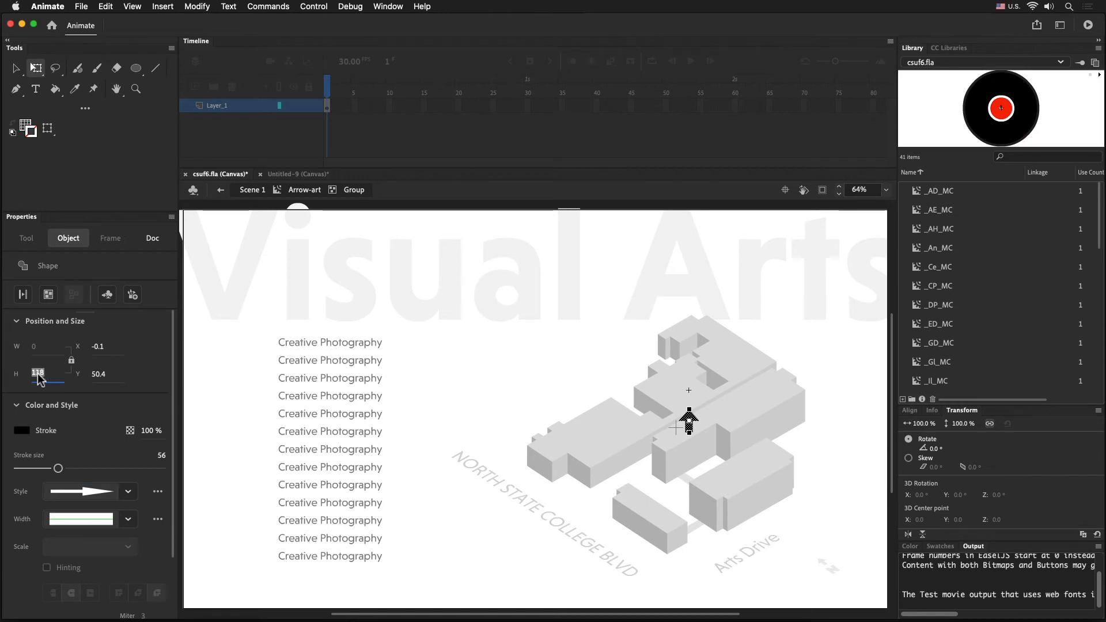
pyautogui.scroll(10, 38, 378)
pyautogui.click(461, 414)
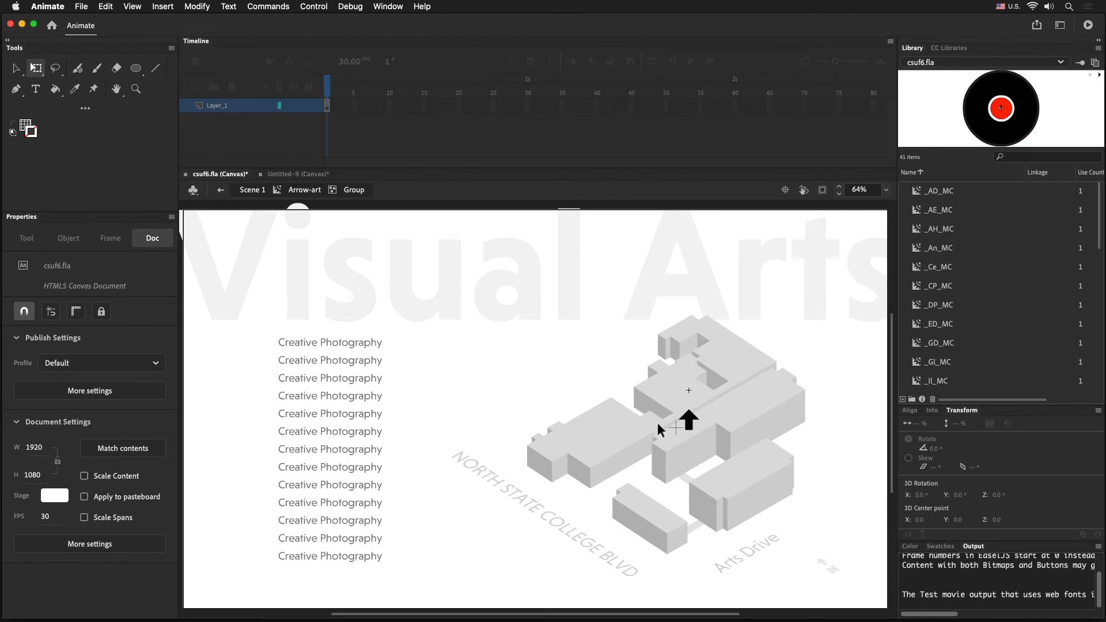
pyautogui.click(689, 420)
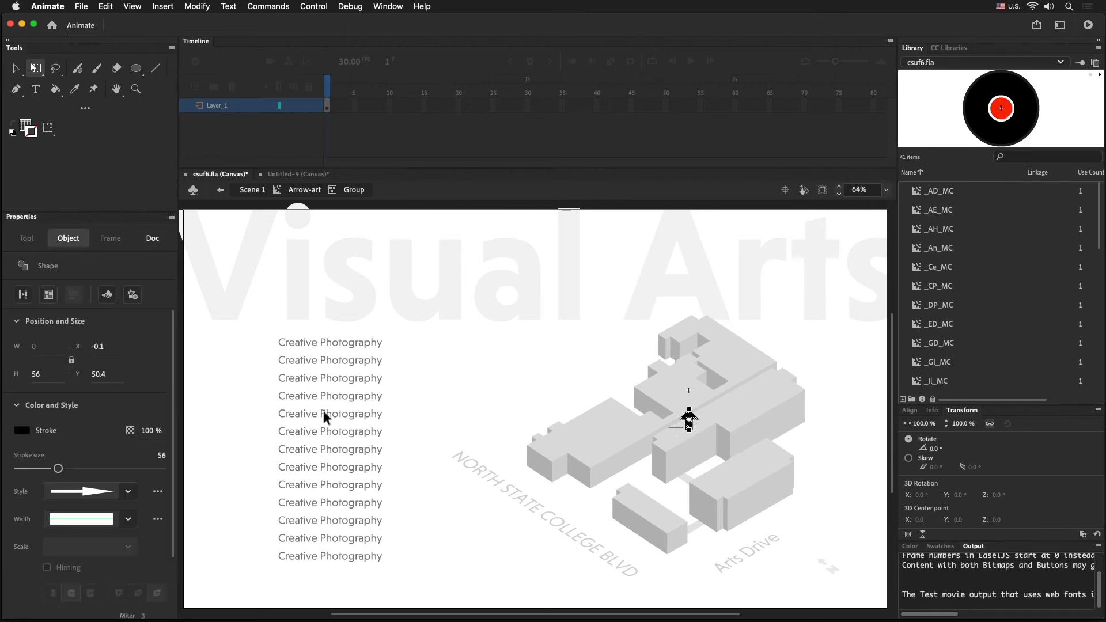
pyautogui.moveTo(42, 374); pyautogui.dragTo(39, 374)
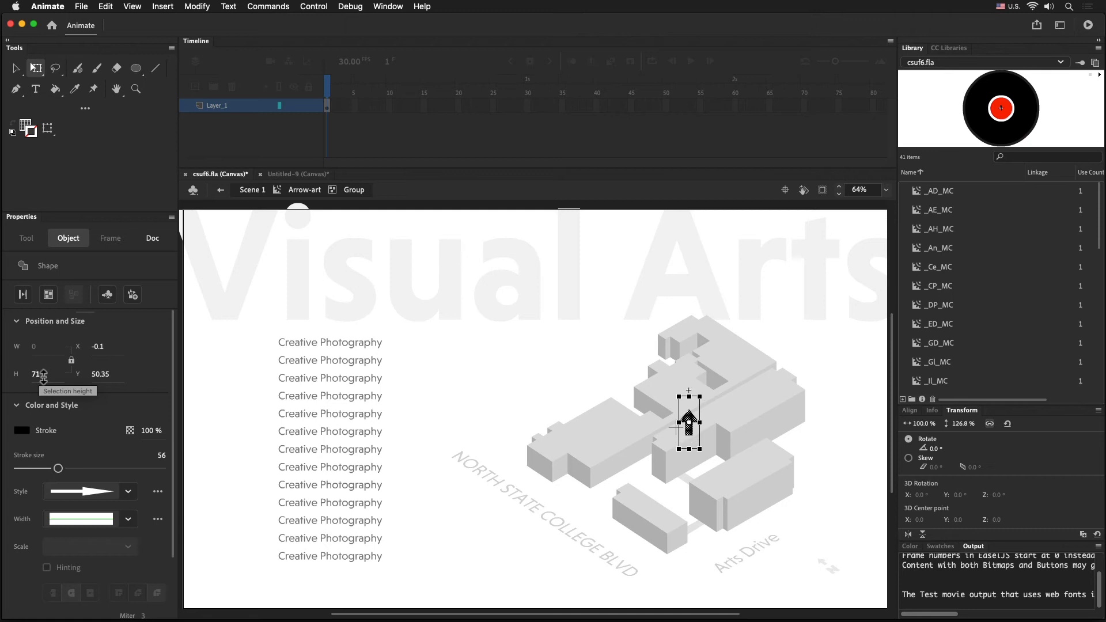
pyautogui.click(506, 410)
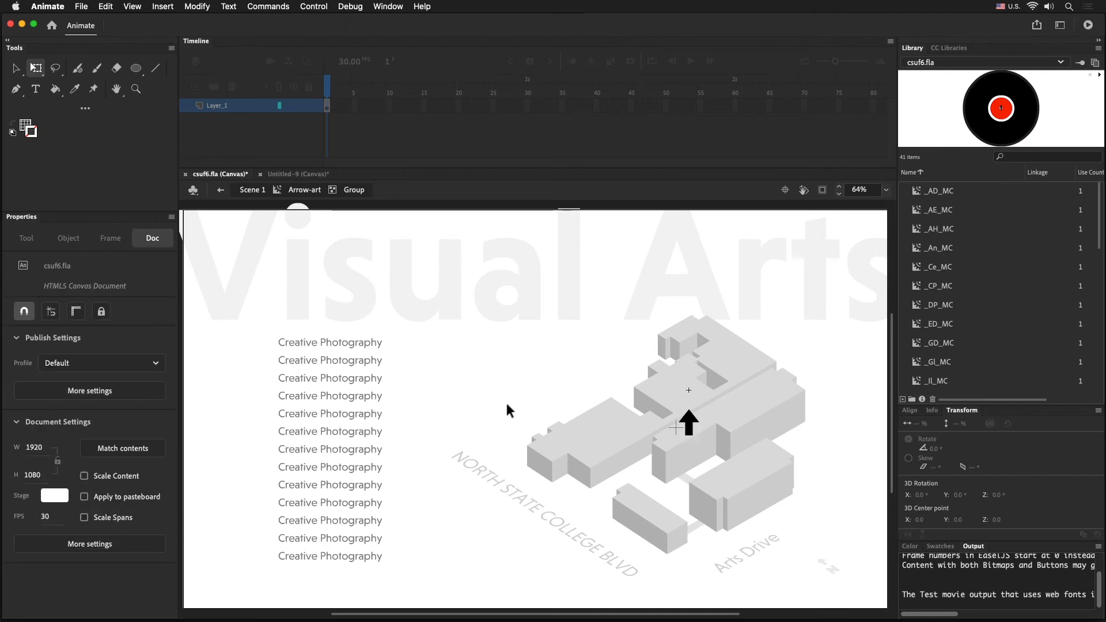
# Step: Scale the arrow stroke down with Free Transform to a height of about 49.4
pyautogui.click(689, 426)
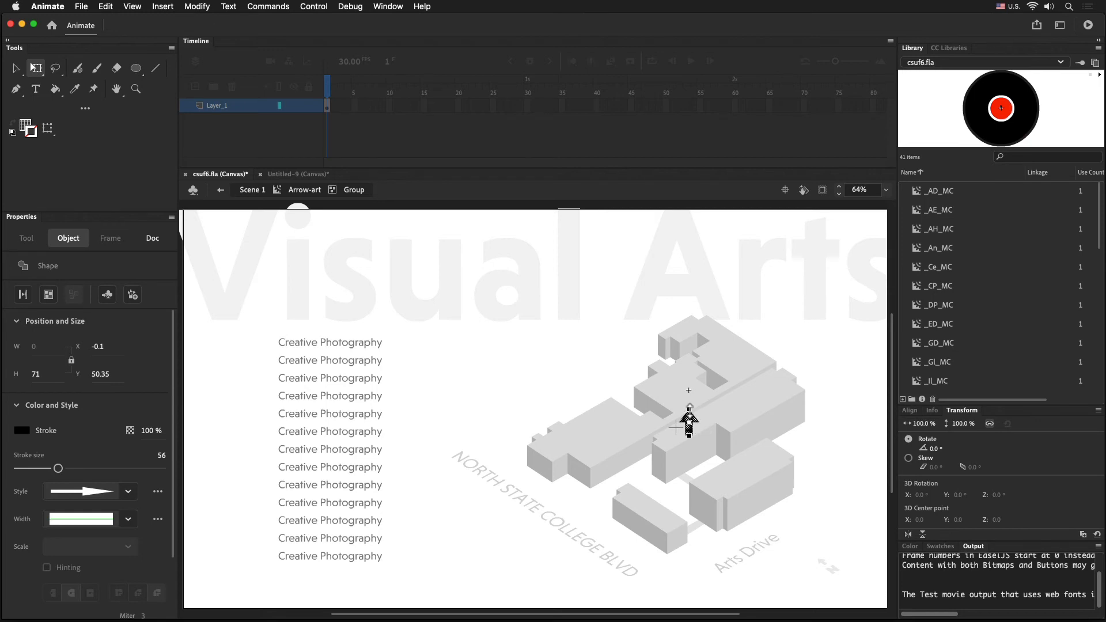
pyautogui.click(689, 424)
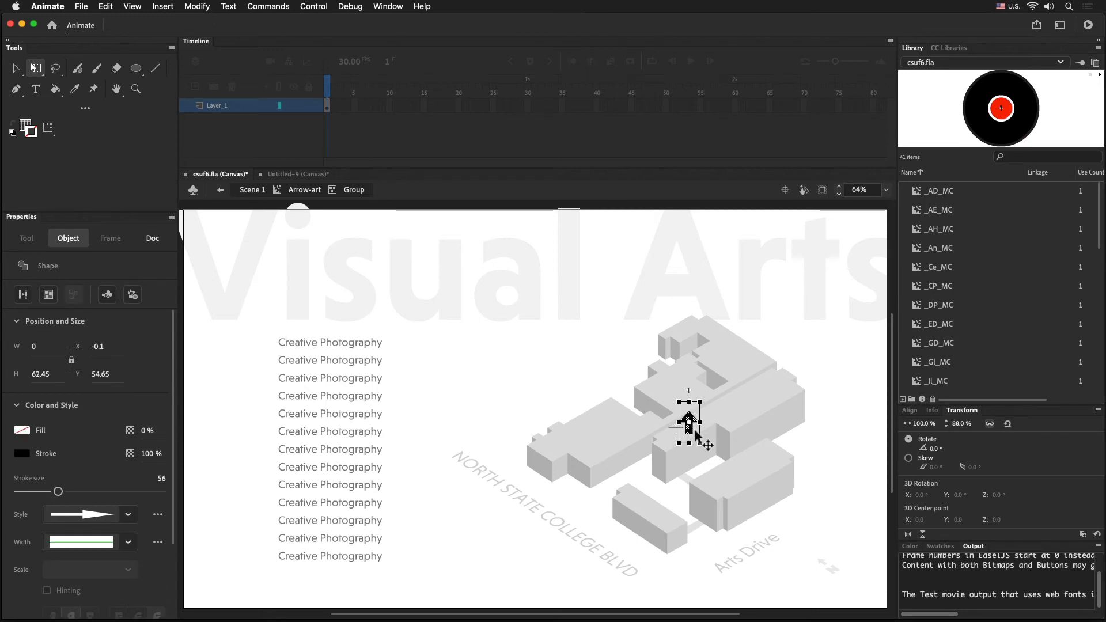
pyautogui.moveTo(699, 443); pyautogui.dragTo(698, 423)
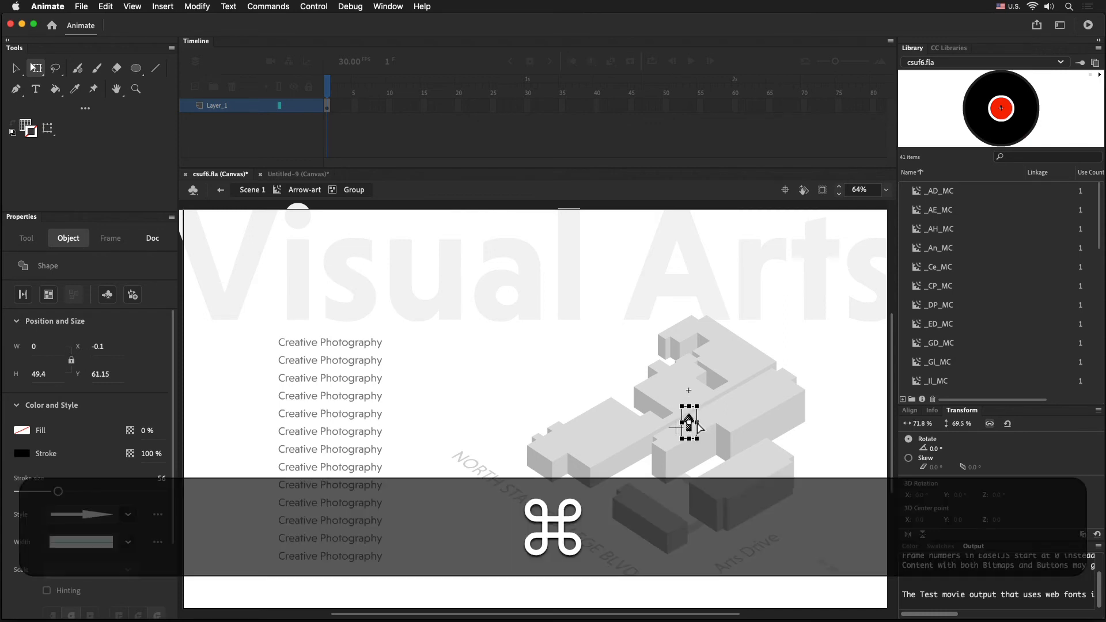
# Step: Test the movie in the browser, check the arrow and map marker of the Art Education entry, and close the preview
pyautogui.press('super+Return')
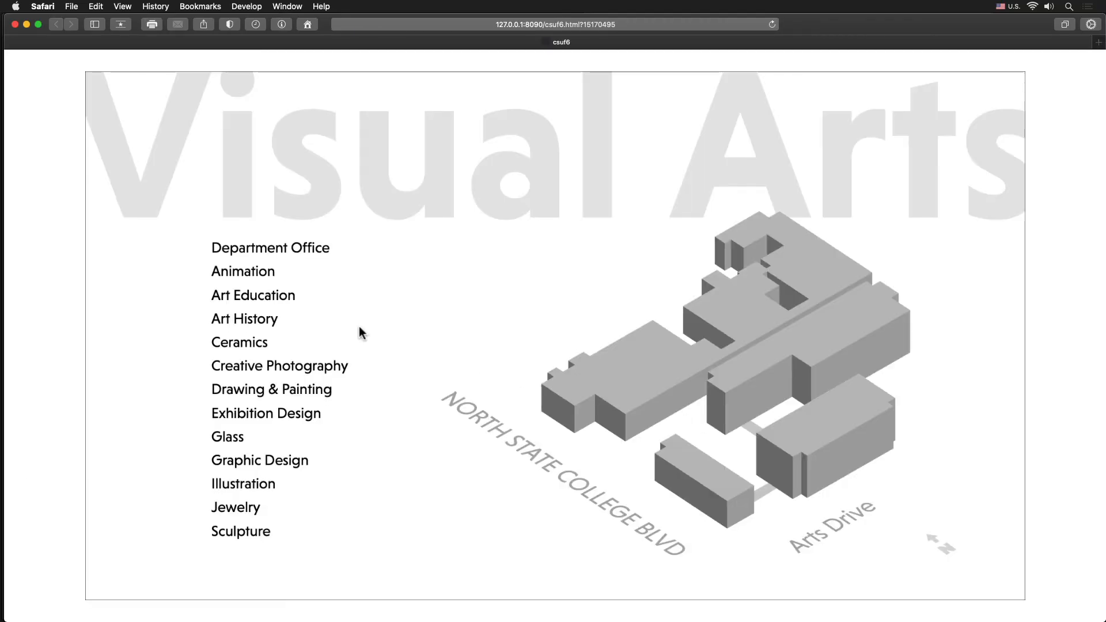
pyautogui.click(241, 302)
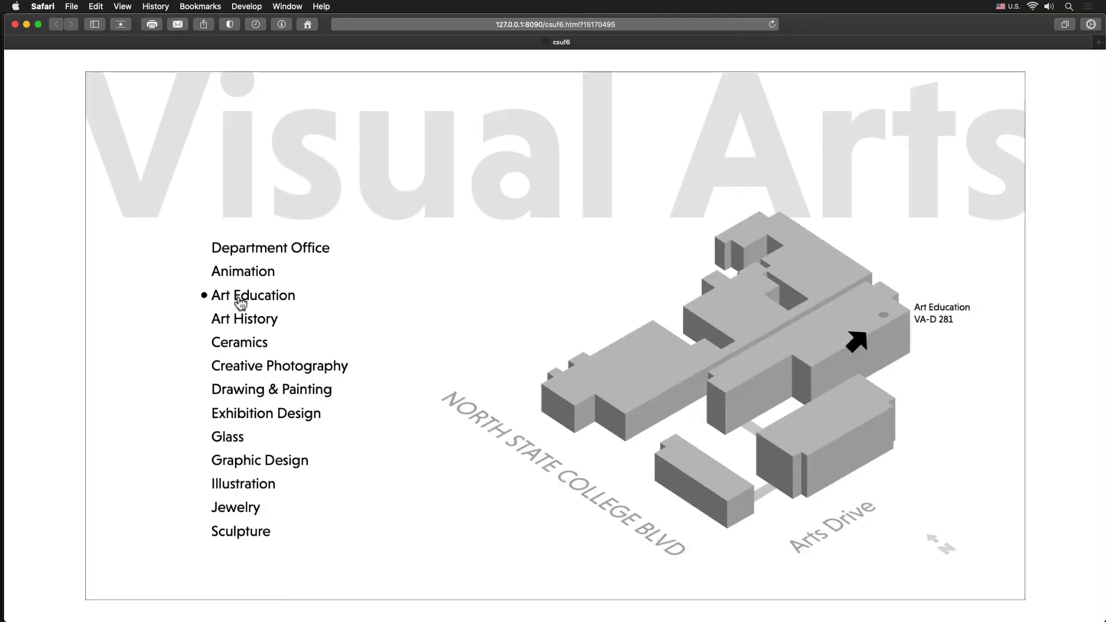
pyautogui.click(15, 24)
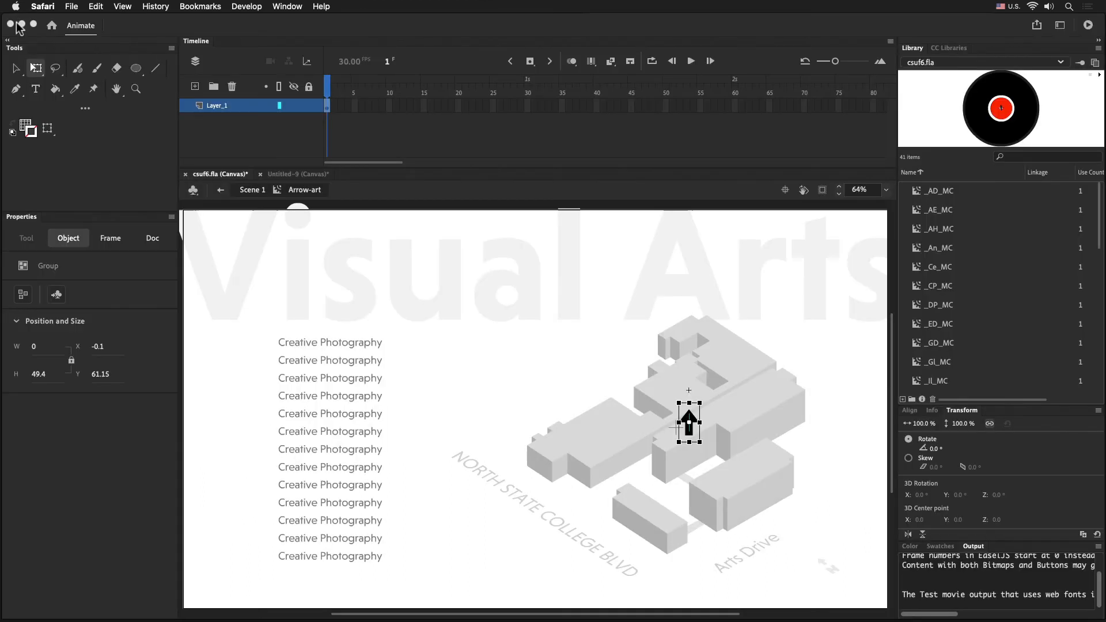
# Step: Narrow the arrow to about 71.8% of its width, check it on the Art Education entry in a browser test, and close the preview
pyautogui.click(700, 427)
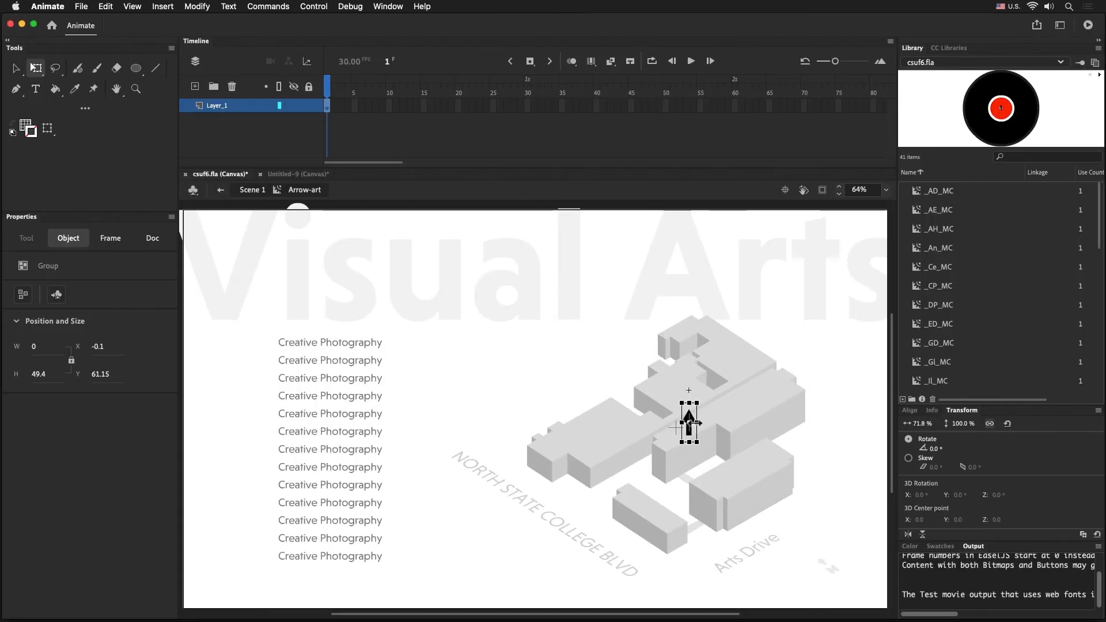
pyautogui.press('super+Return')
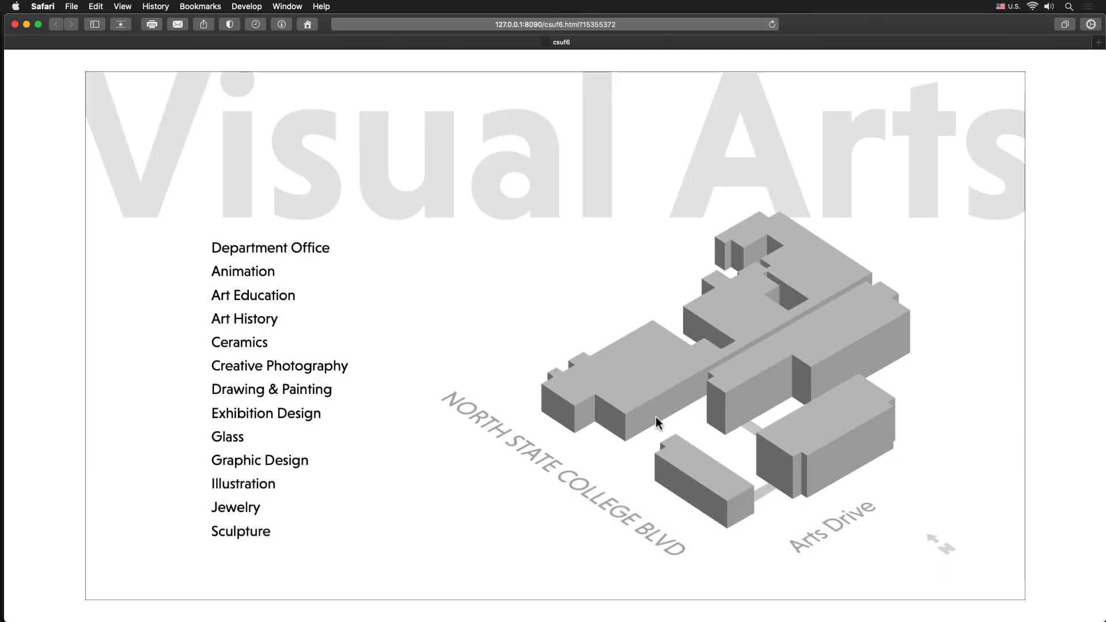
pyautogui.click(248, 292)
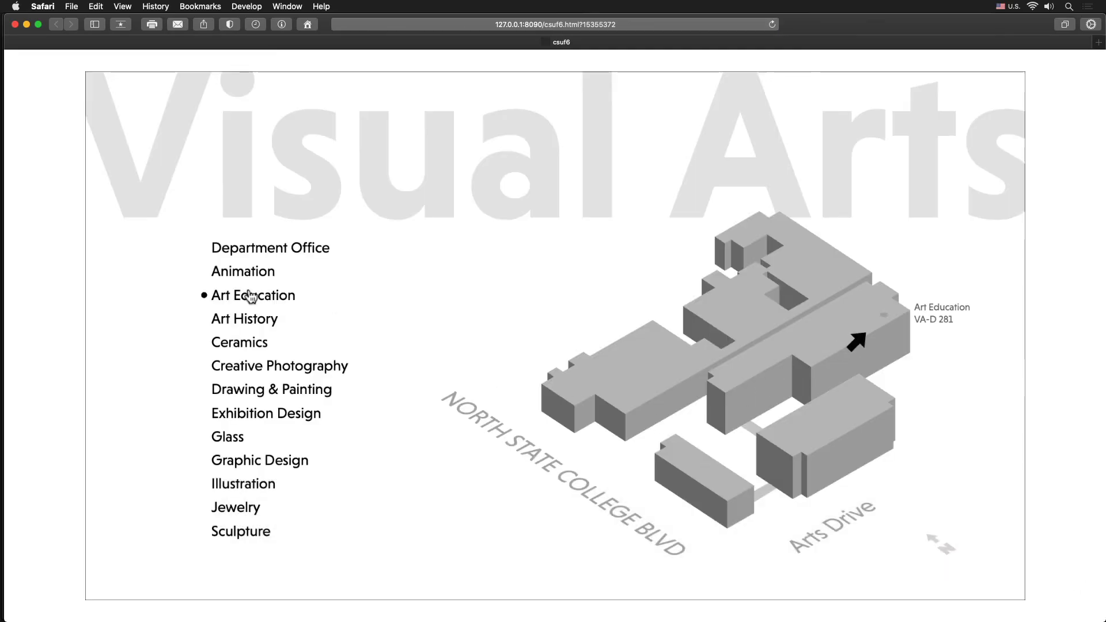
pyautogui.click(15, 24)
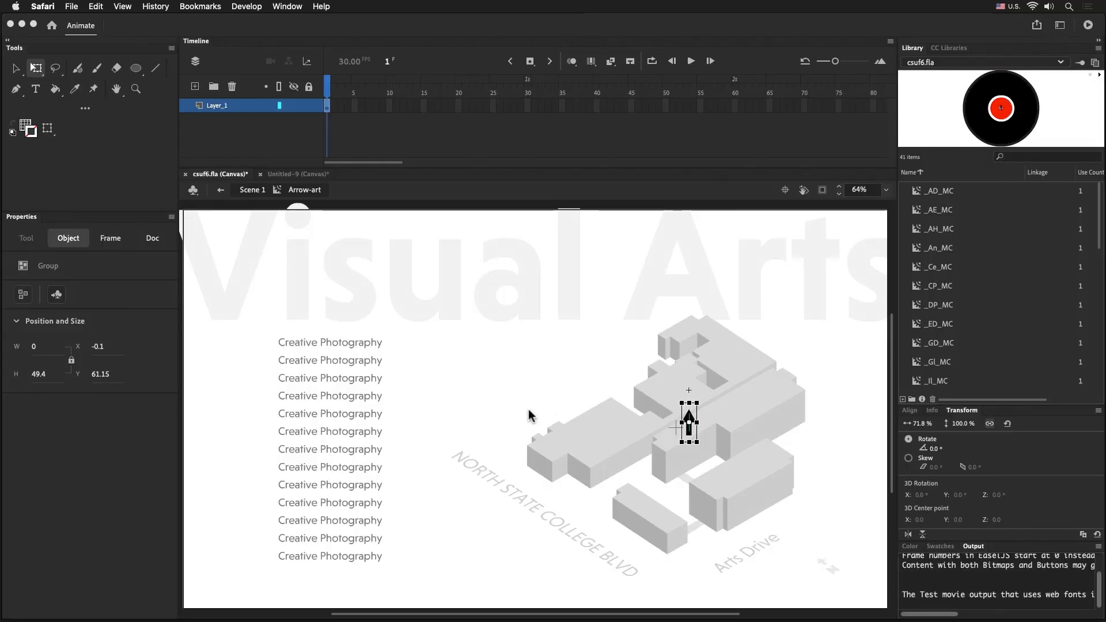
# Step: Return to Scene 1, test the movie in the browser with the Creative Photography and Art Education entries, and close the preview
pyautogui.doubleClick(488, 365)
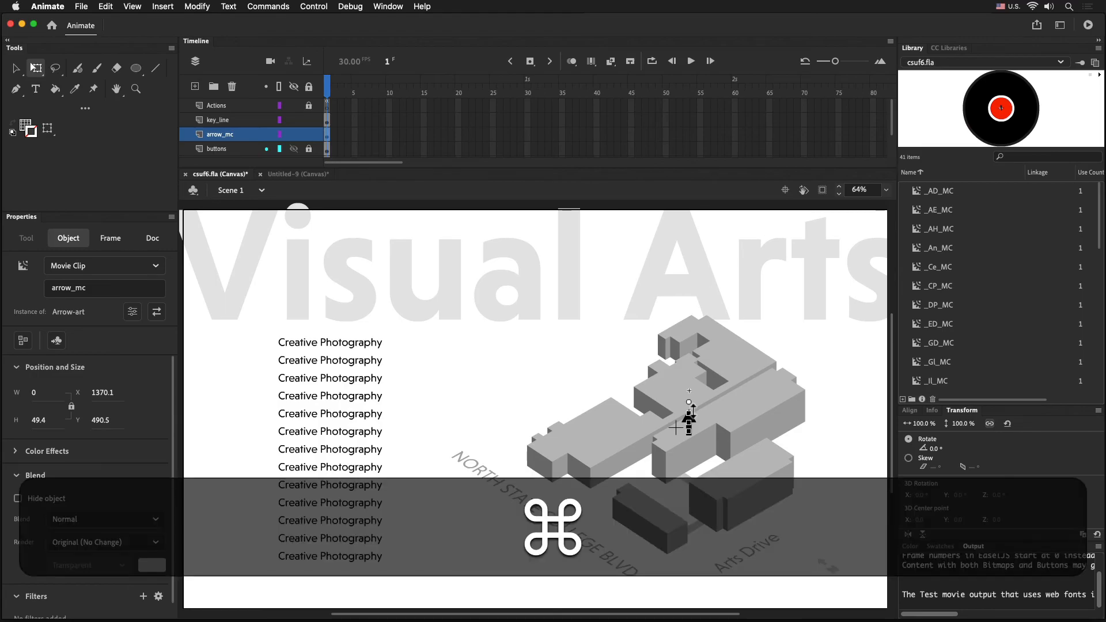
pyautogui.press('super+Return')
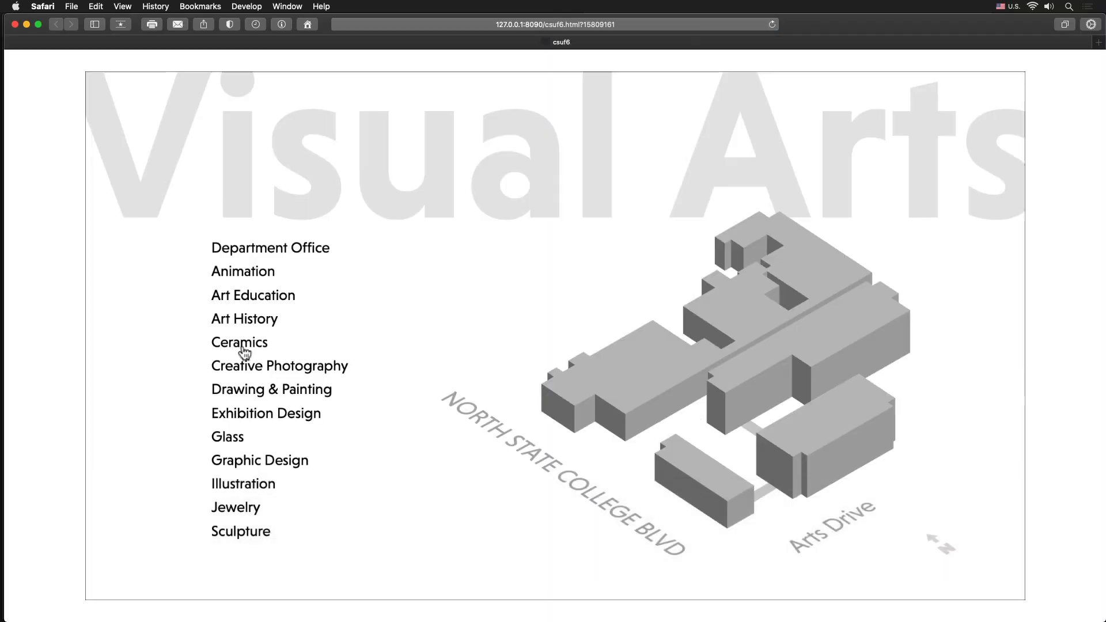
pyautogui.click(275, 371)
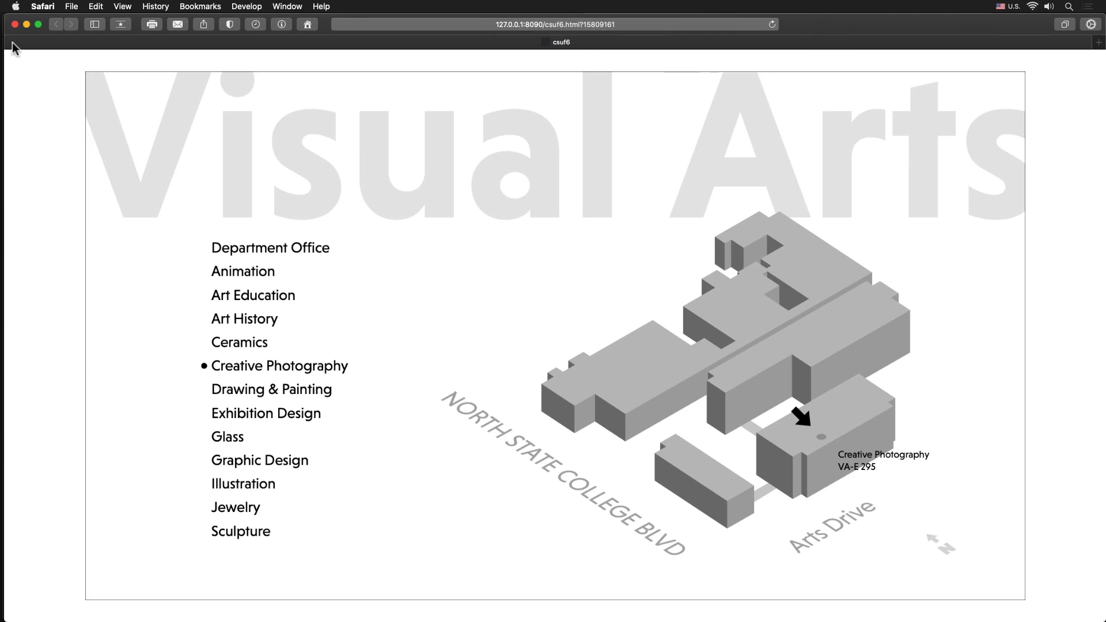
pyautogui.click(252, 301)
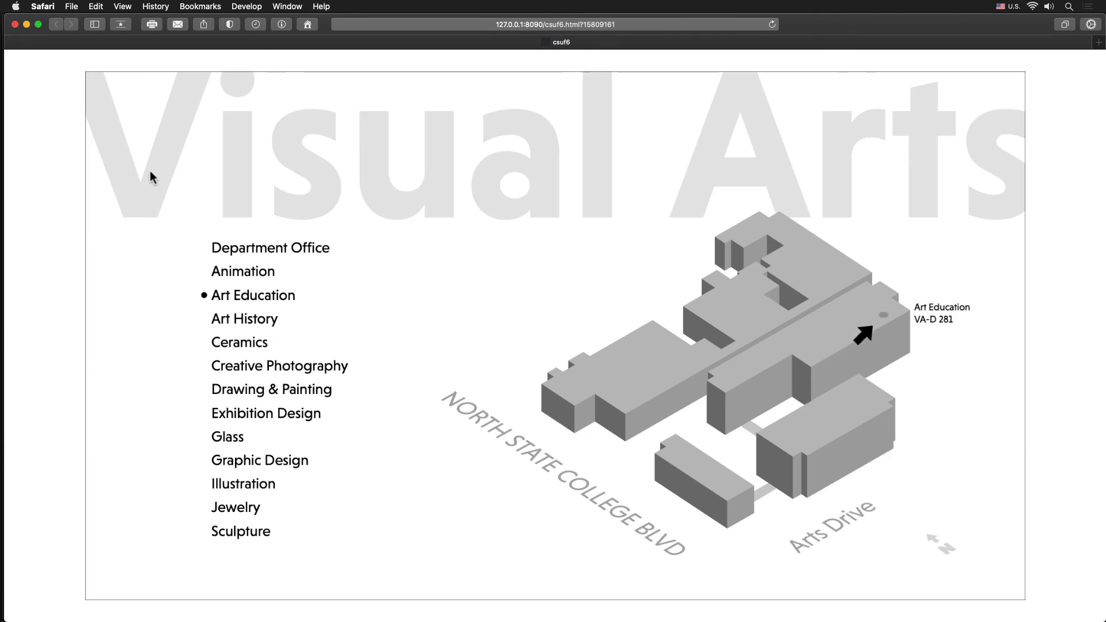
pyautogui.click(15, 24)
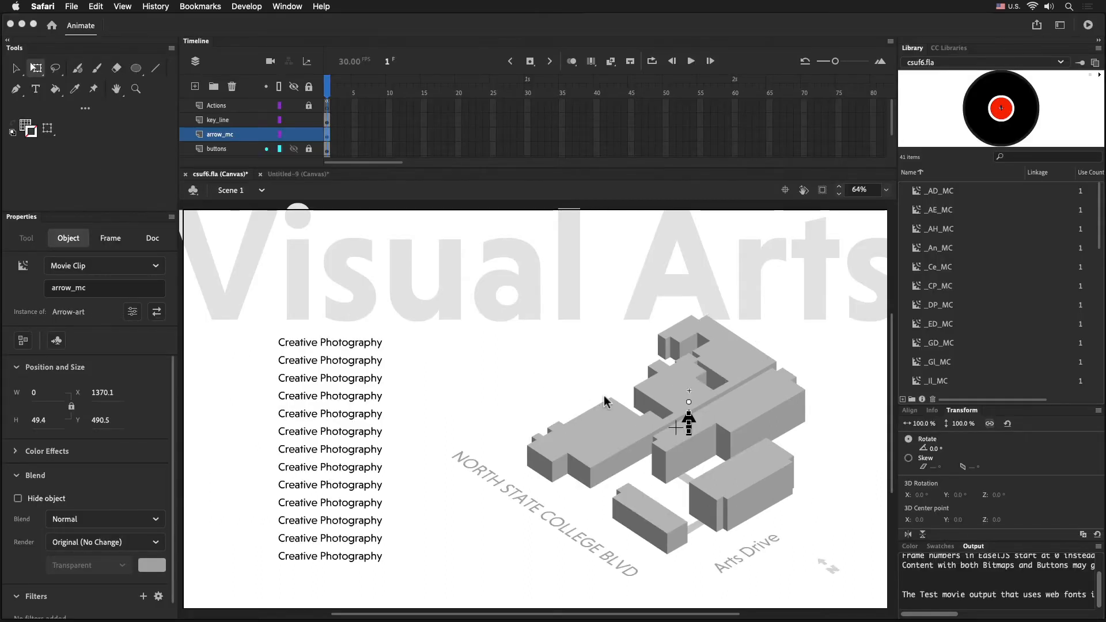